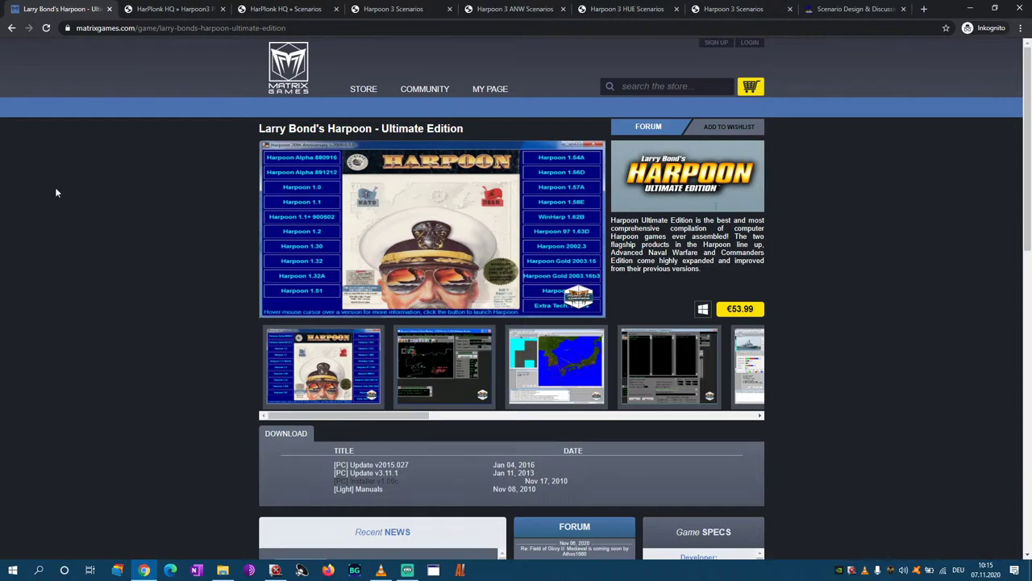
# - Preview the store page's second game screenshot, and switch to the Harpoon Ultimate Edition folder in File Explorer
pyautogui.click(439, 363)
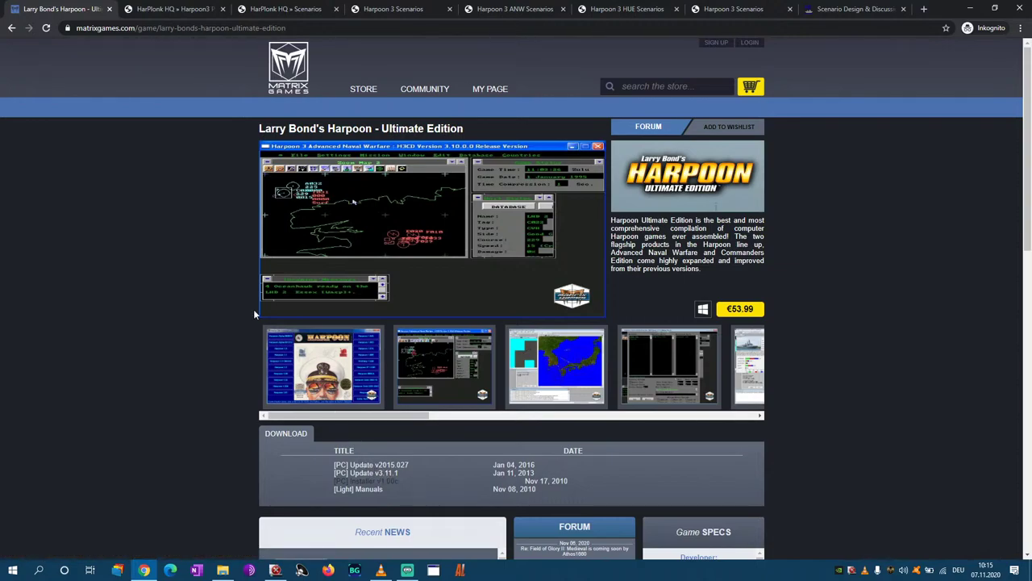
pyautogui.click(222, 571)
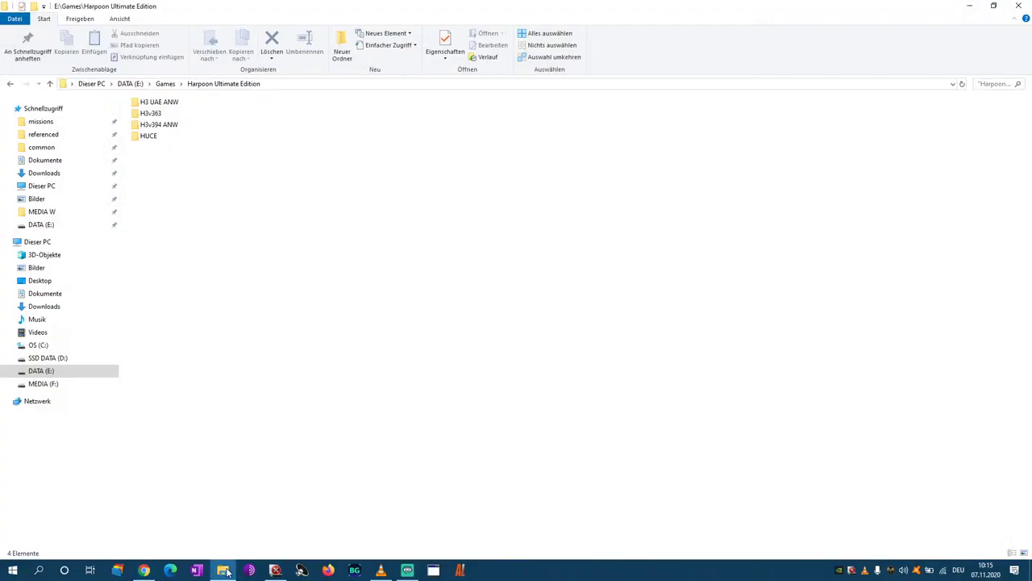
pyautogui.rightClick(295, 249)
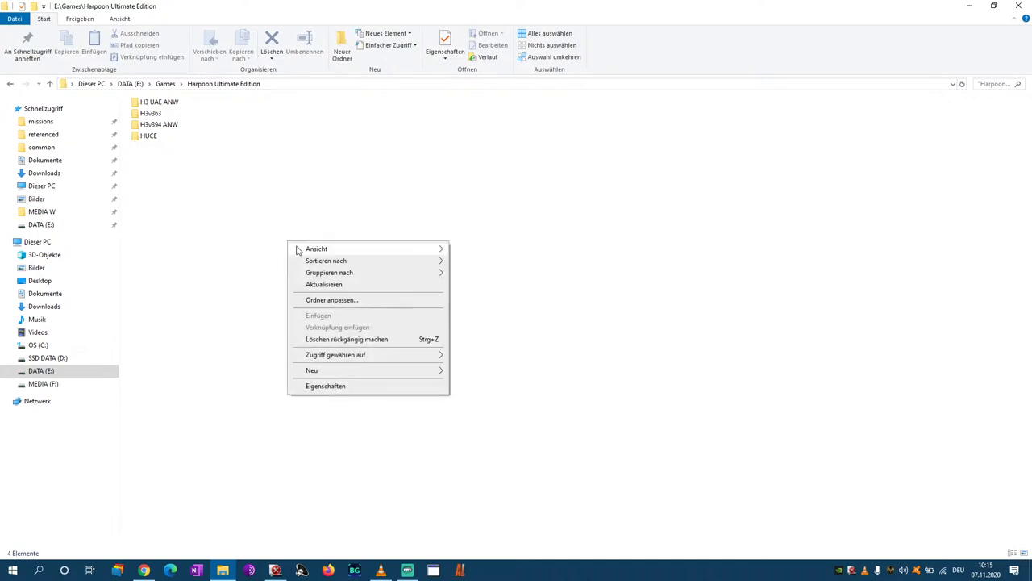
pyautogui.click(143, 137)
pyautogui.rightClick(145, 138)
pyautogui.click(528, 223)
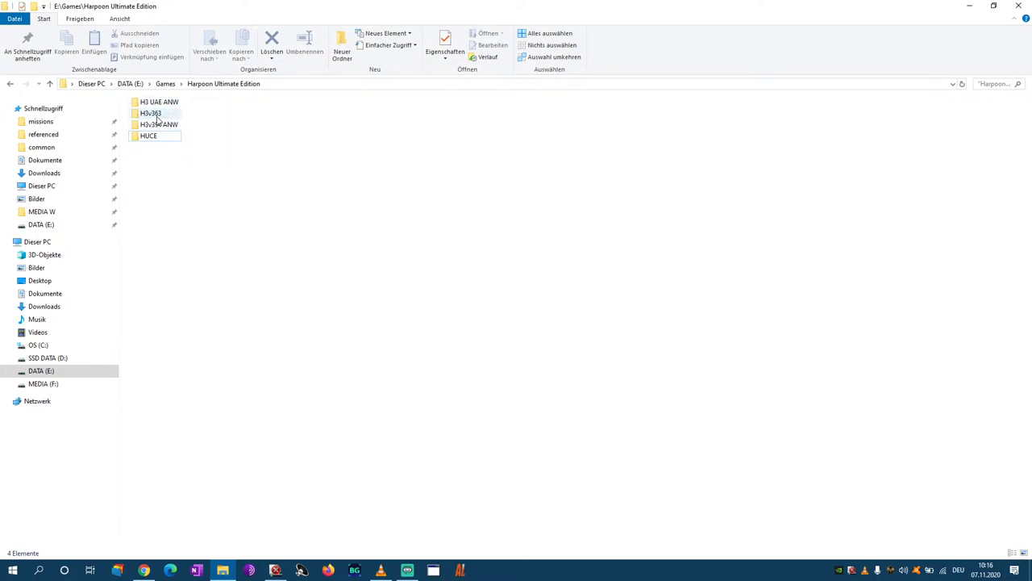
# - Look over the H3v363 and H3v394 ANW folders, viewing the files inside H3v363 and returning to the parent folder
pyautogui.moveTo(157, 119)
pyautogui.click(151, 115)
pyautogui.click(154, 117)
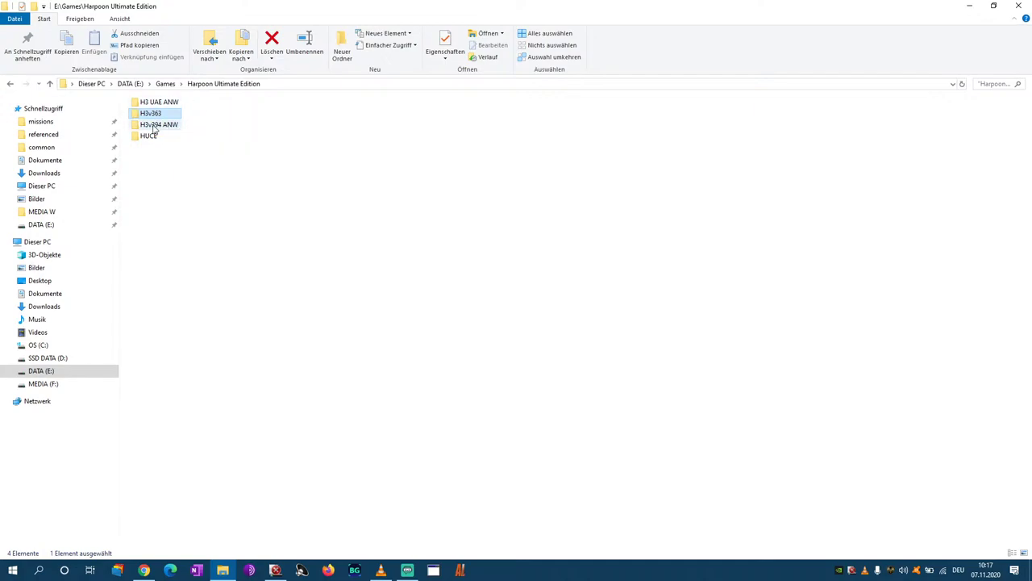
pyautogui.click(153, 126)
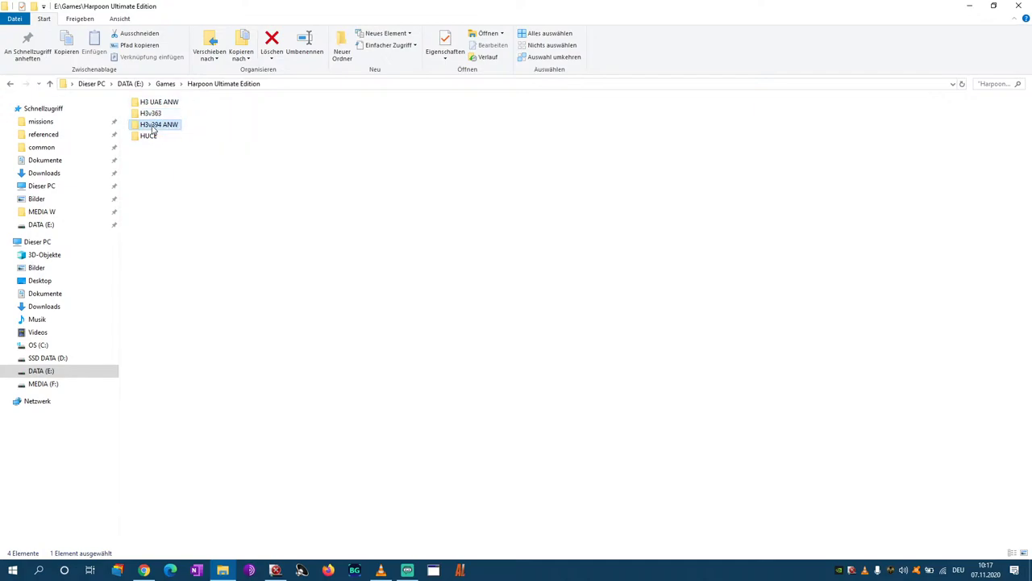
pyautogui.moveTo(160, 131)
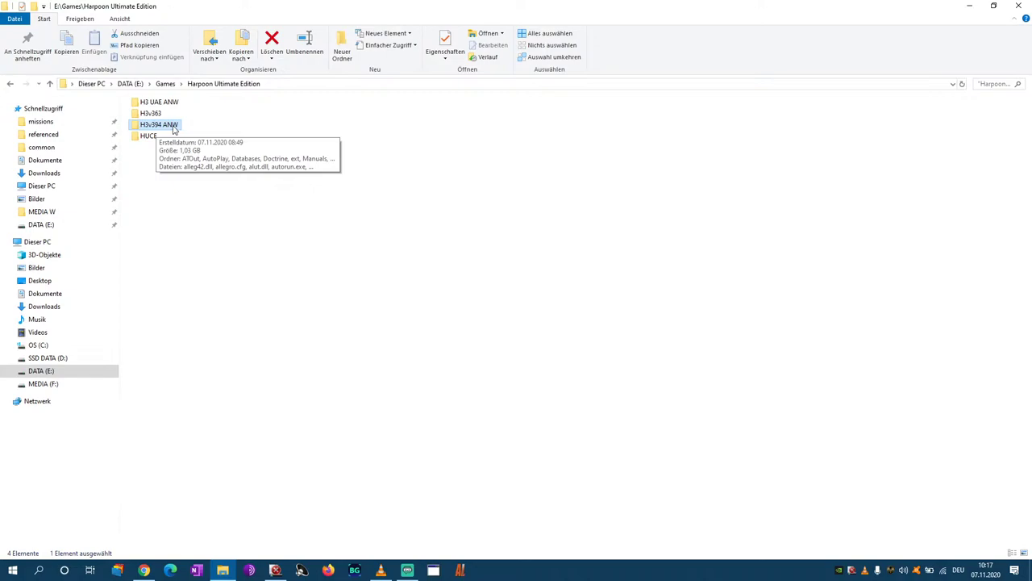
pyautogui.doubleClick(150, 113)
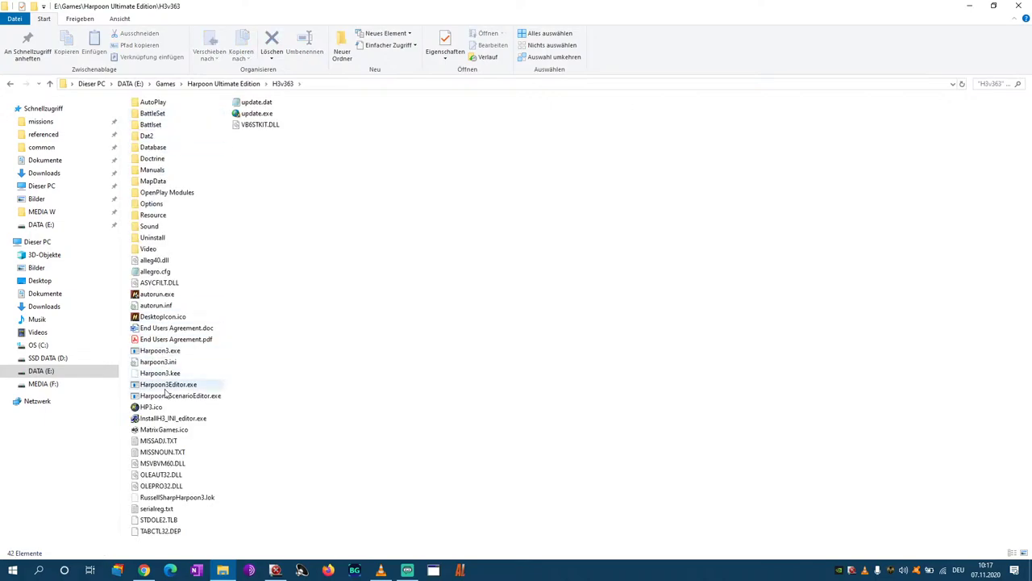
pyautogui.click(10, 84)
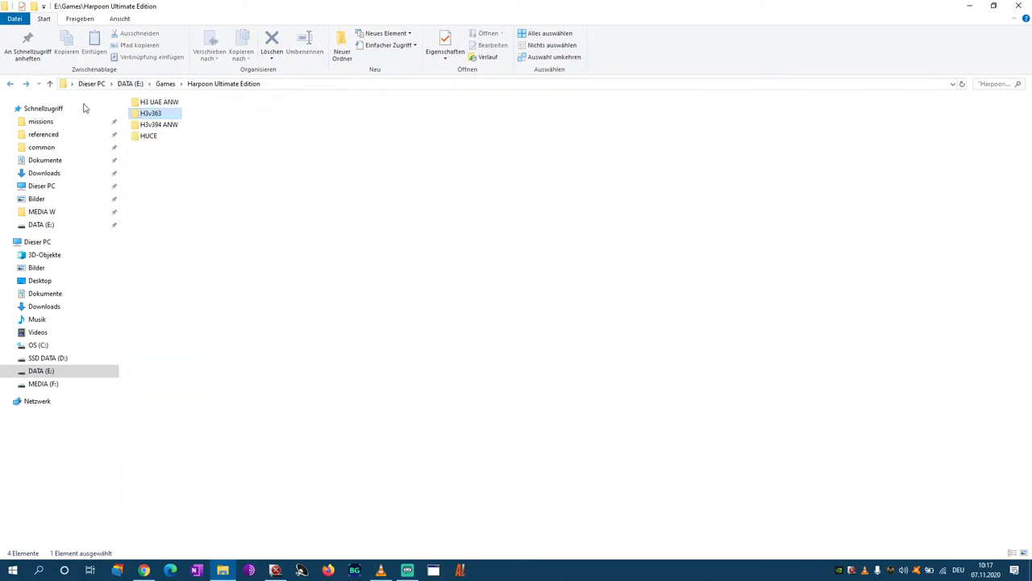
# - View the files inside the HUCE folder and return to the Harpoon Ultimate Edition folder
pyautogui.click(151, 127)
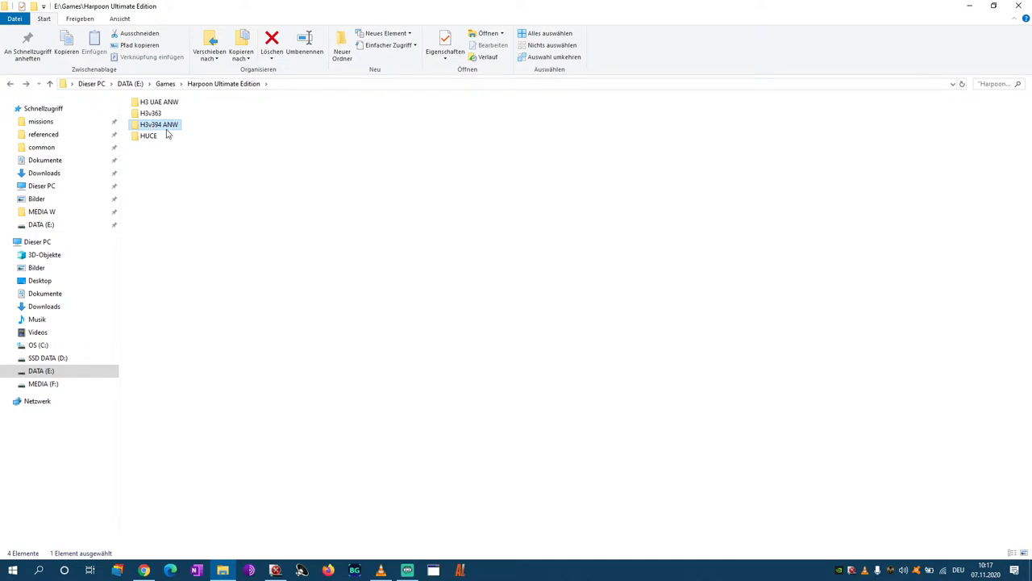
pyautogui.click(149, 137)
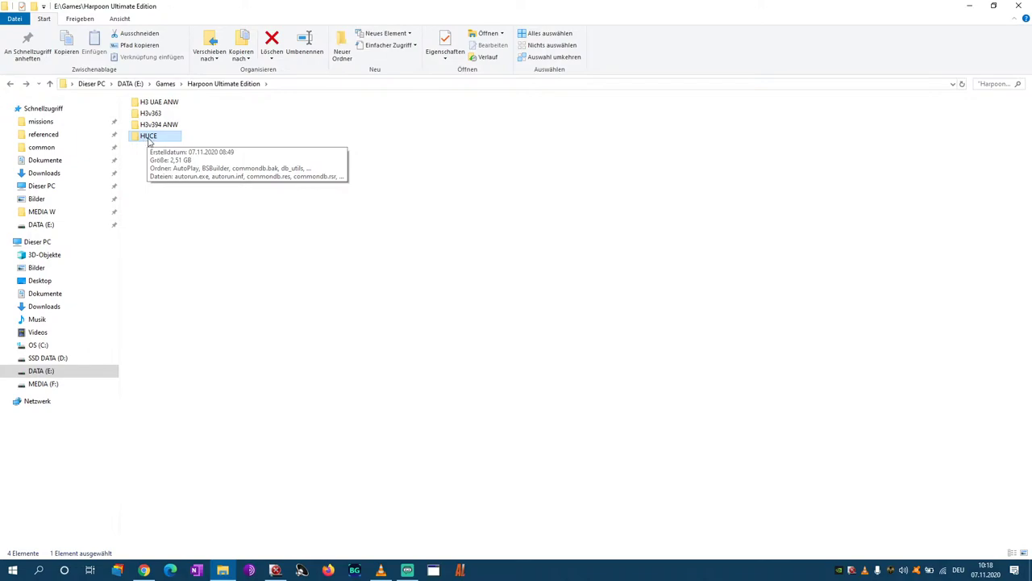
pyautogui.doubleClick(154, 138)
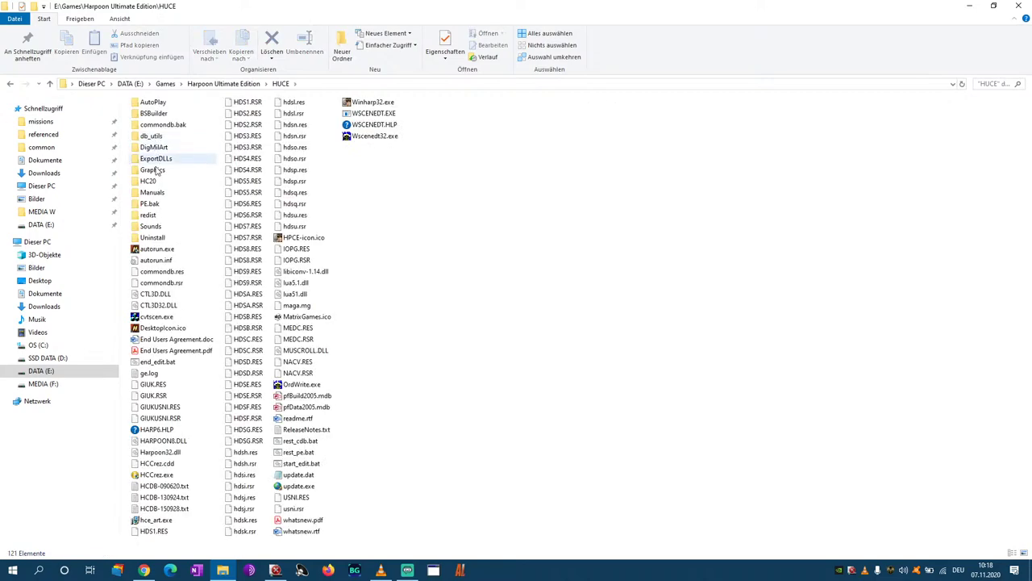
pyautogui.click(10, 84)
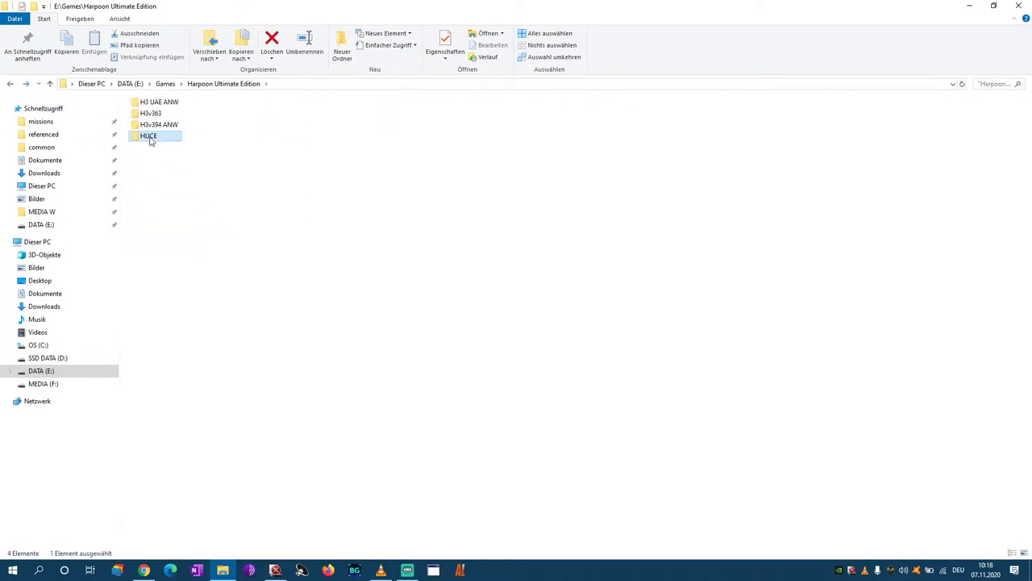
# - Check the creation date, size and contents summary of the H3 UAE ANW folder
pyautogui.moveTo(150, 141)
pyautogui.click(157, 103)
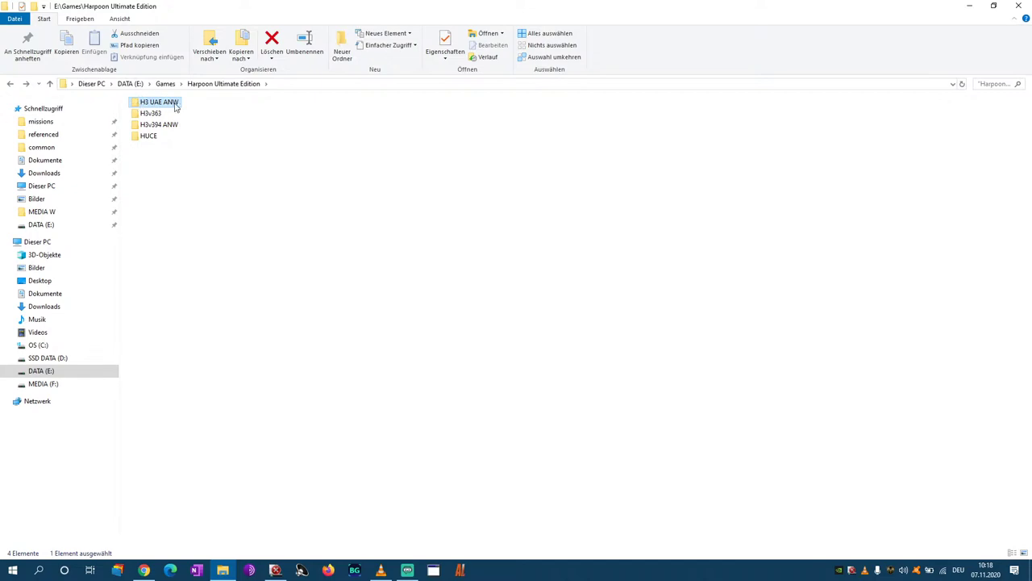
pyautogui.moveTo(148, 106)
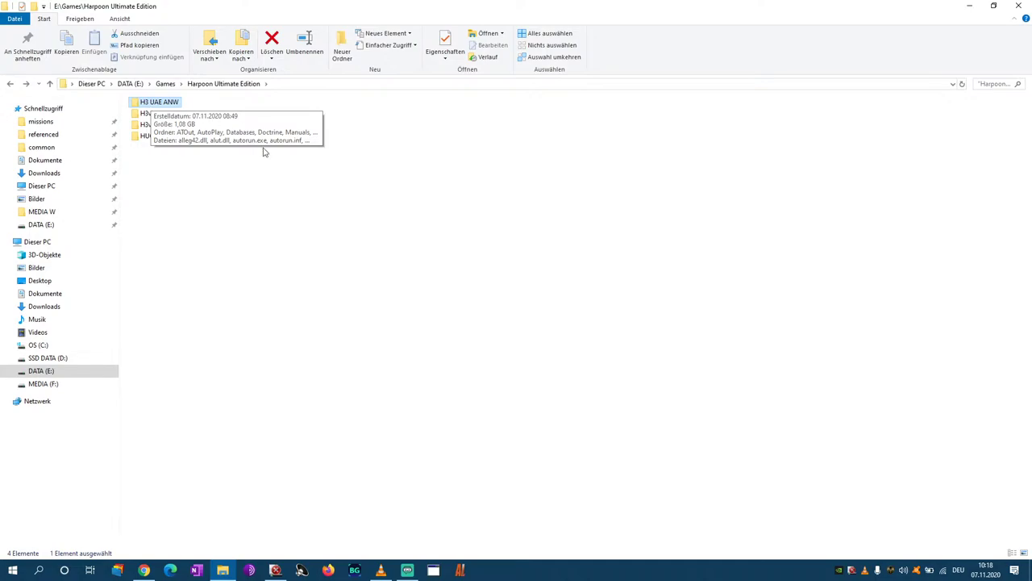
pyautogui.click(282, 201)
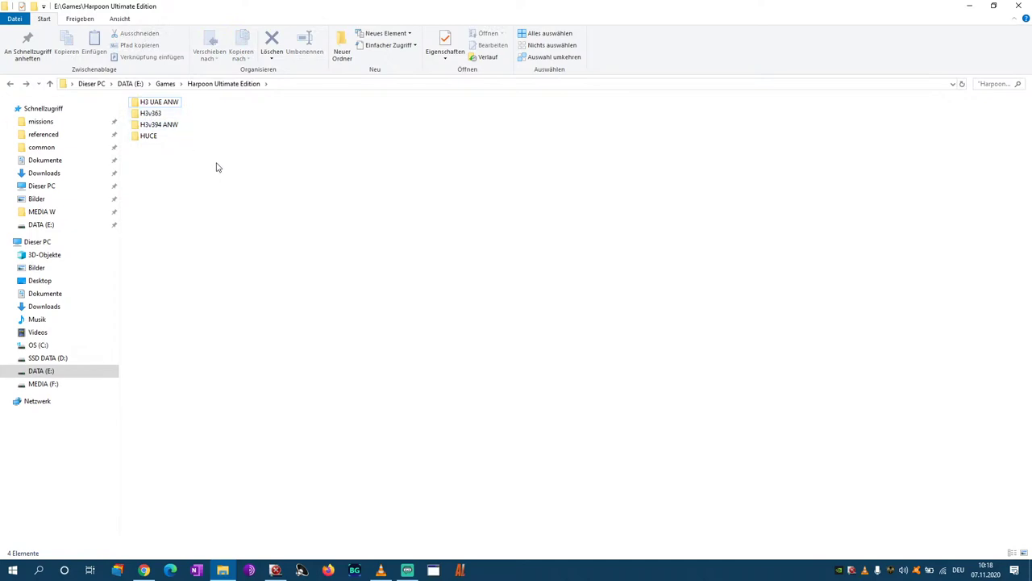
# - Switch to Chrome and look through the Harpoon3 PlayersDB page on HarPlonk HQ
pyautogui.moveTo(148, 571)
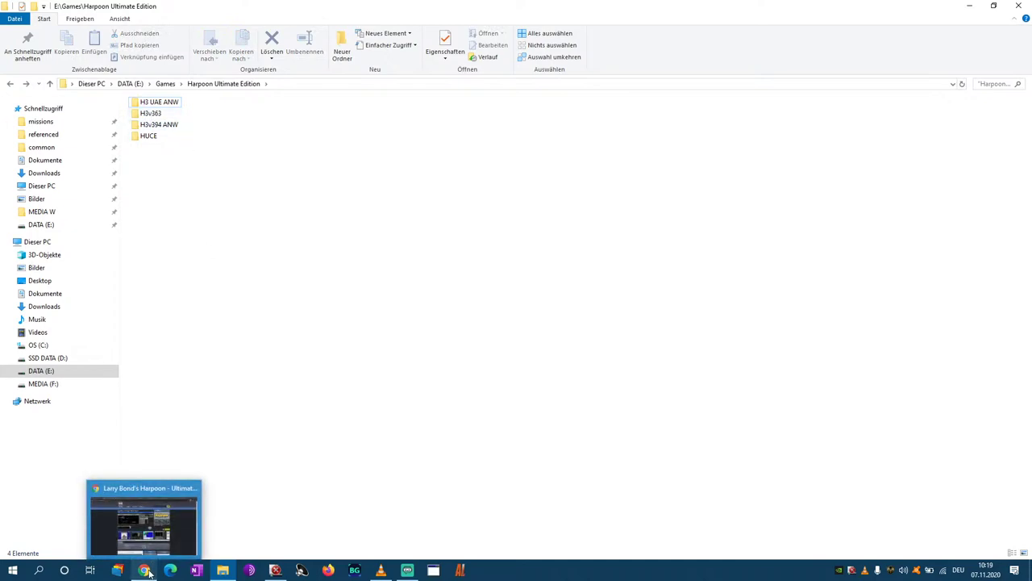
pyautogui.click(143, 524)
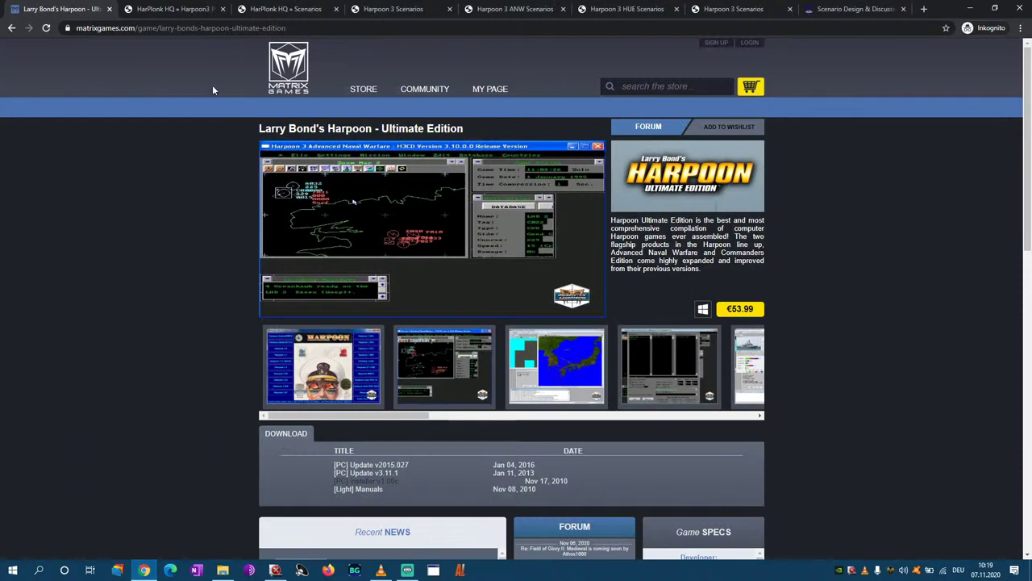
pyautogui.click(184, 11)
pyautogui.scroll(1, 363, 202)
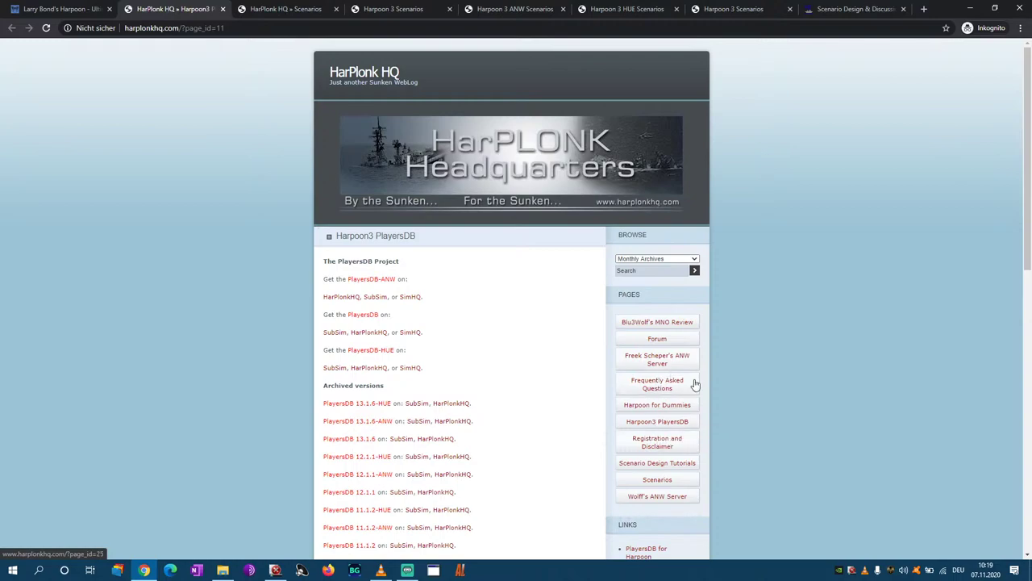
pyautogui.click(657, 425)
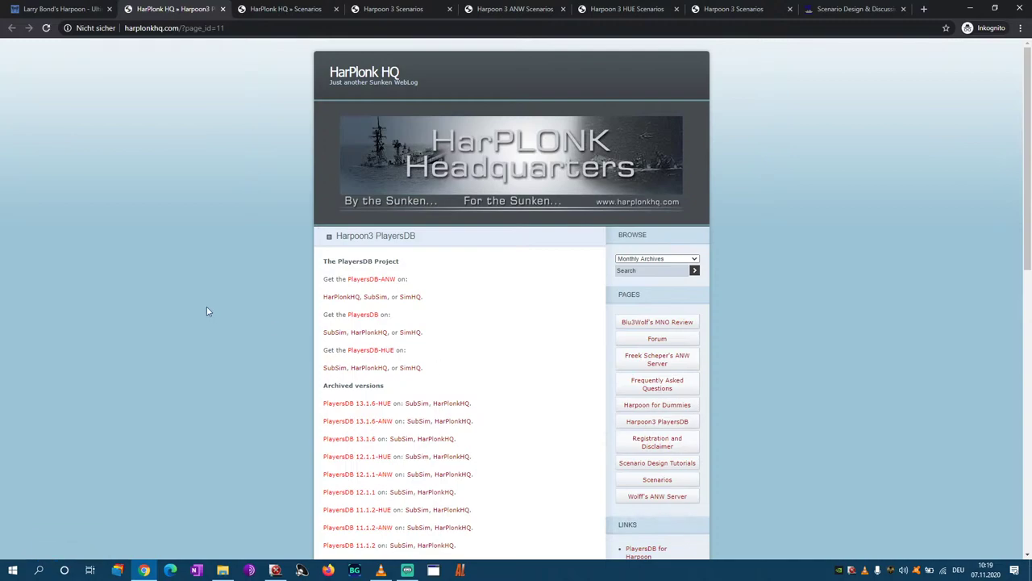
pyautogui.scroll(-2, 207, 310)
pyautogui.scroll(2, 296, 265)
# - Compare the PlayersDB-ANW and PlayersDB download entries with the game folders in a File Explorer window placed over the browser
pyautogui.moveTo(353, 278); pyautogui.dragTo(398, 277)
pyautogui.click(223, 570)
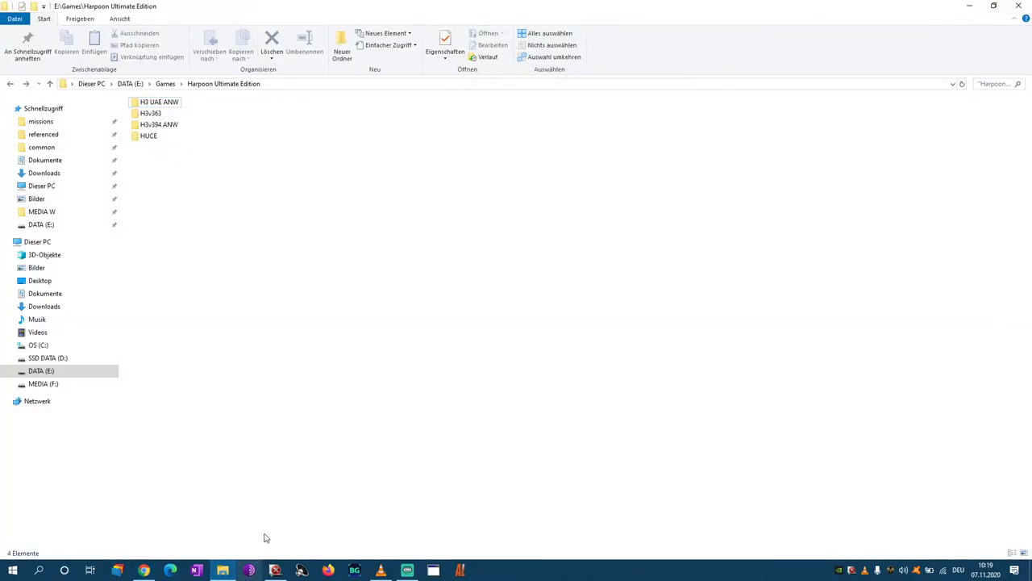
pyautogui.moveTo(247, 15); pyautogui.dragTo(781, 146)
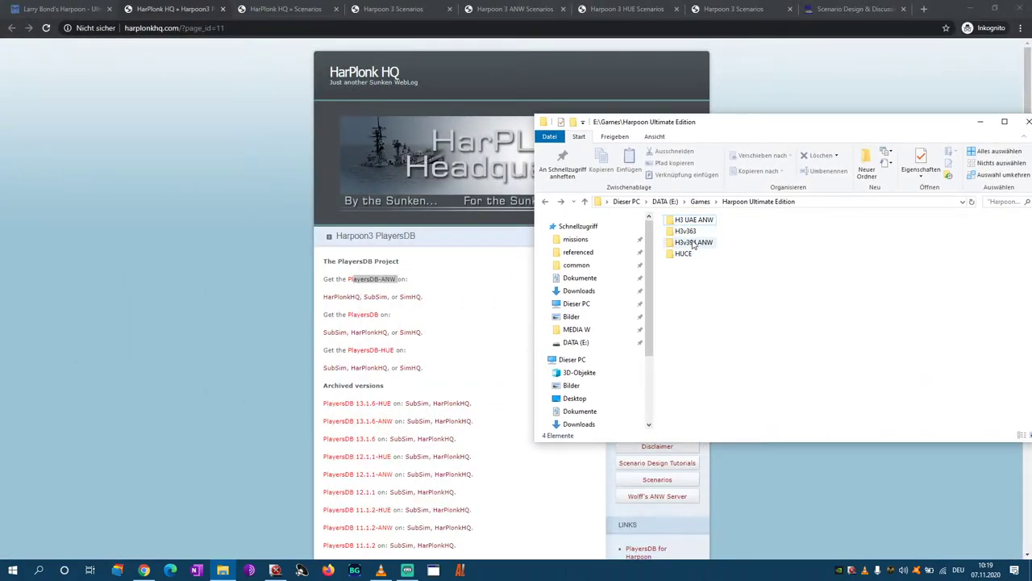
pyautogui.moveTo(350, 315); pyautogui.dragTo(378, 315)
pyautogui.click(223, 570)
pyautogui.click(687, 232)
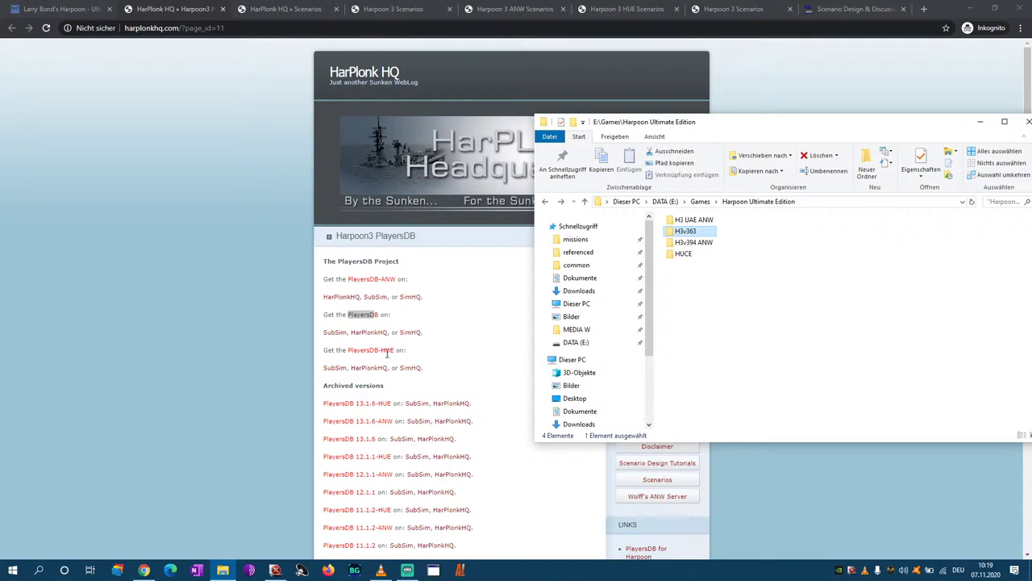
# - Rename the H3 UAE ANW folder as H3 HUE ANW
pyautogui.click(692, 222)
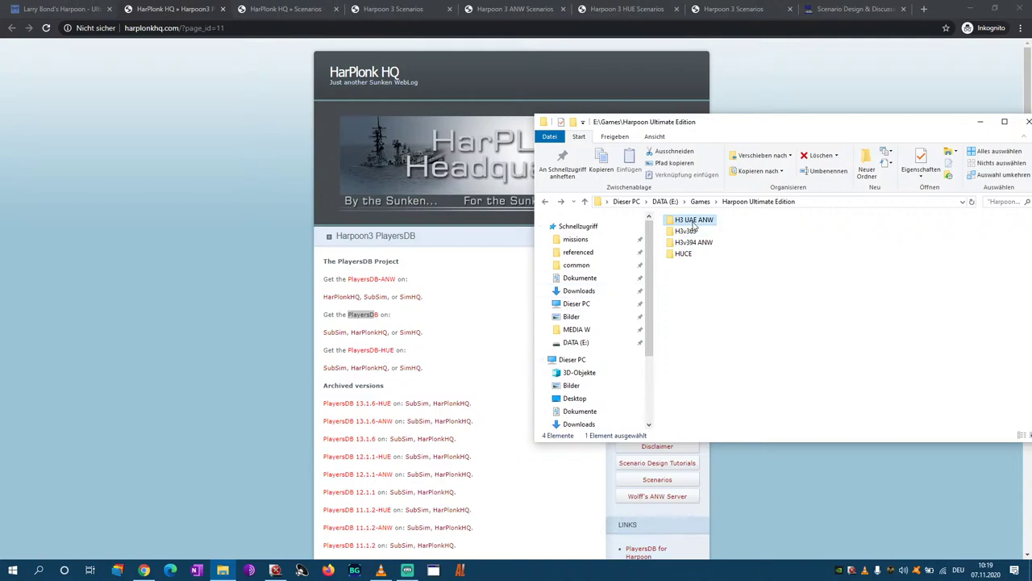
pyautogui.click(692, 221)
pyautogui.click(696, 221)
pyautogui.press('BackSpace')
pyautogui.press('BackSpace')
pyautogui.press('BackSpace')
pyautogui.press('BackSpace')
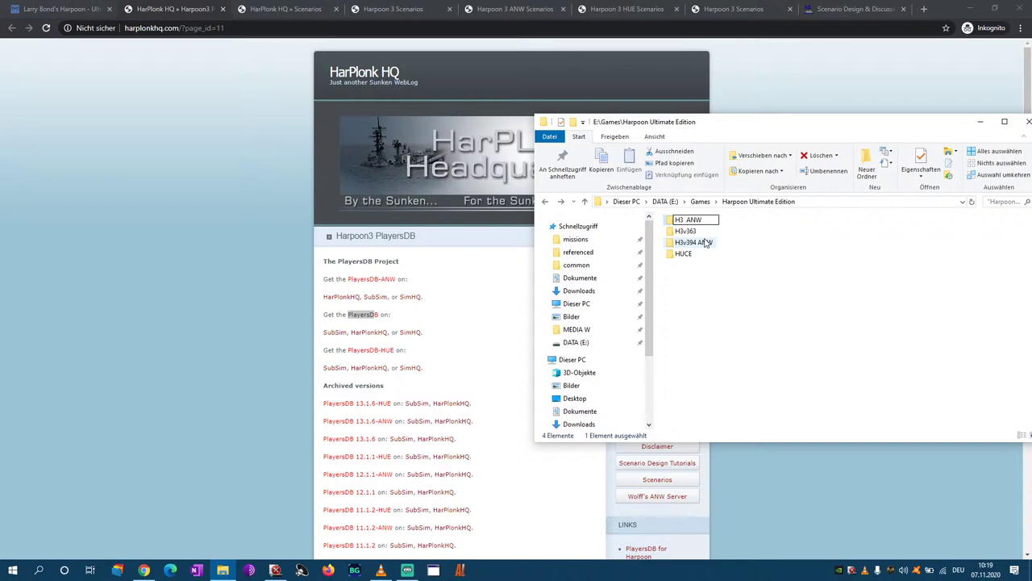
pyautogui.write('HUE')
pyautogui.press('Return')
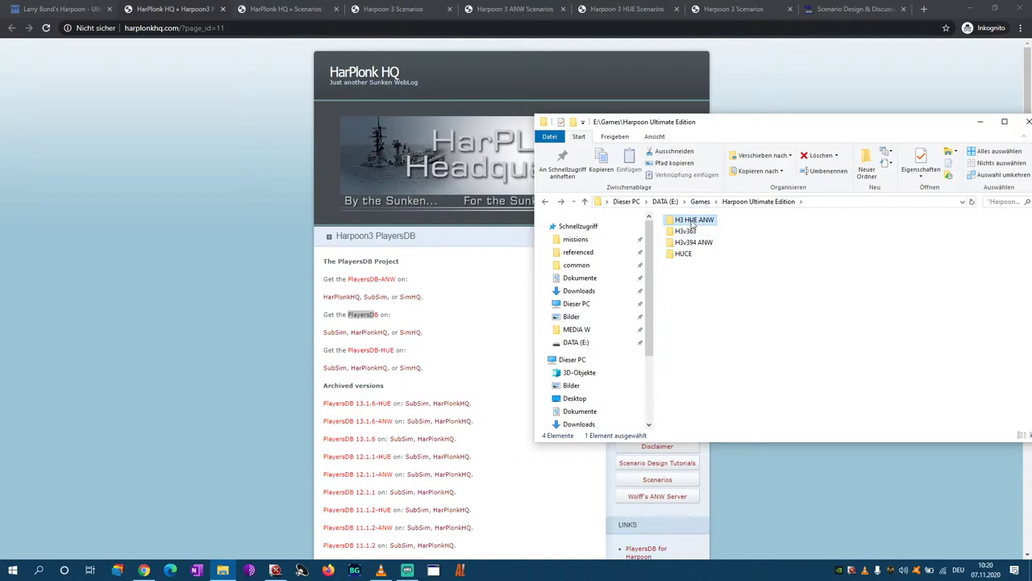
# - Minimize File Explorer and open the Scenarios page on HarPlonk HQ
pyautogui.moveTo(694, 242)
pyautogui.click(994, 122)
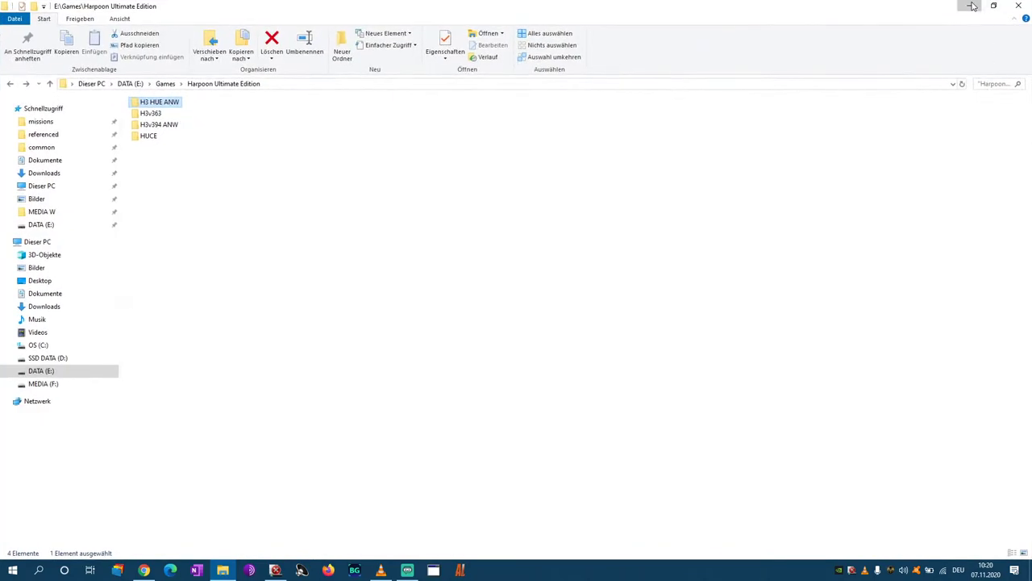
pyautogui.click(974, 8)
pyautogui.click(657, 481)
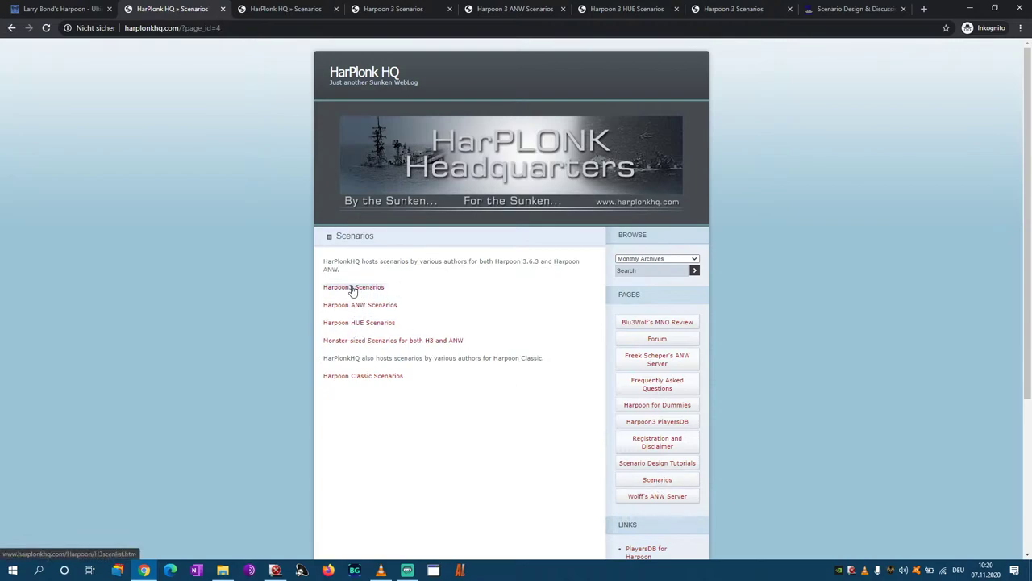
# - Compare the scenario categories with the game folders in a File Explorer window beside them, and return to Chrome
pyautogui.click(245, 570)
pyautogui.moveTo(312, 9); pyautogui.dragTo(633, 71)
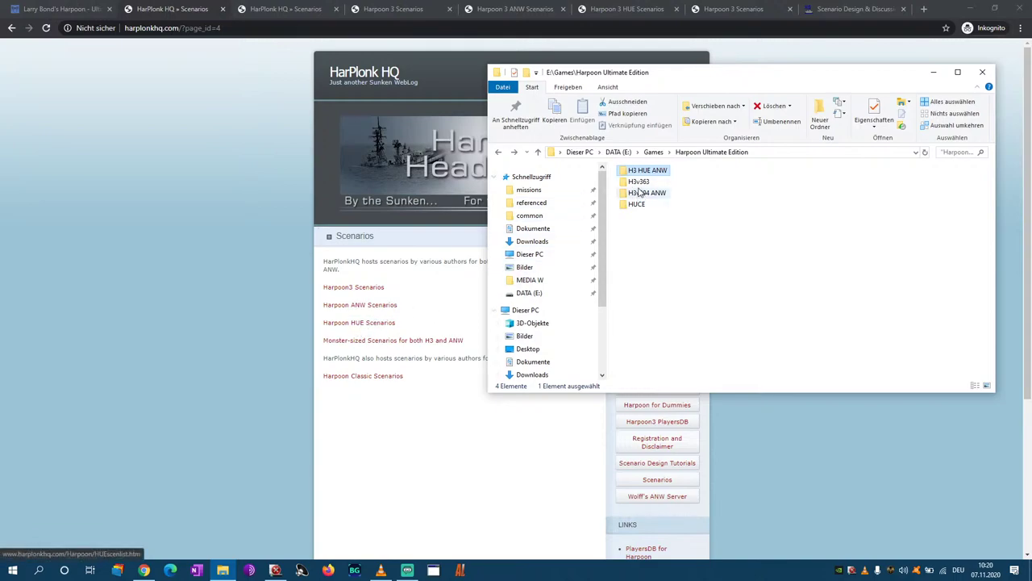
pyautogui.moveTo(644, 174)
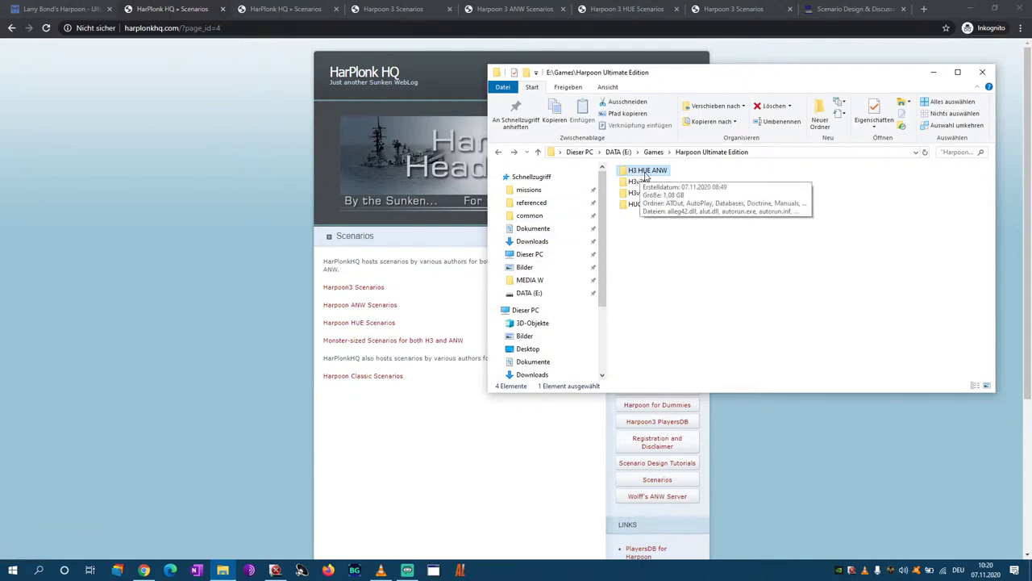
pyautogui.click(958, 72)
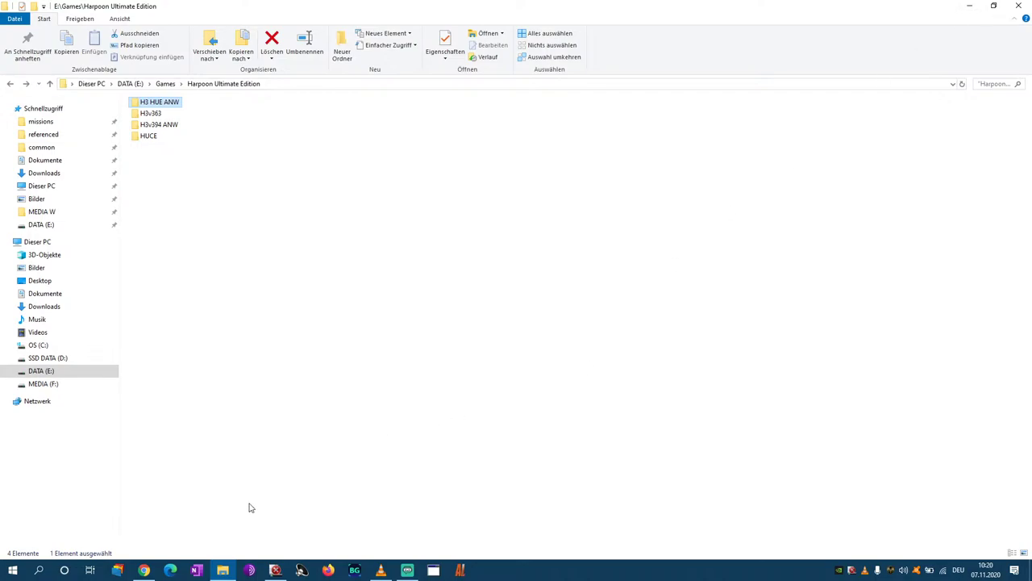
pyautogui.click(144, 570)
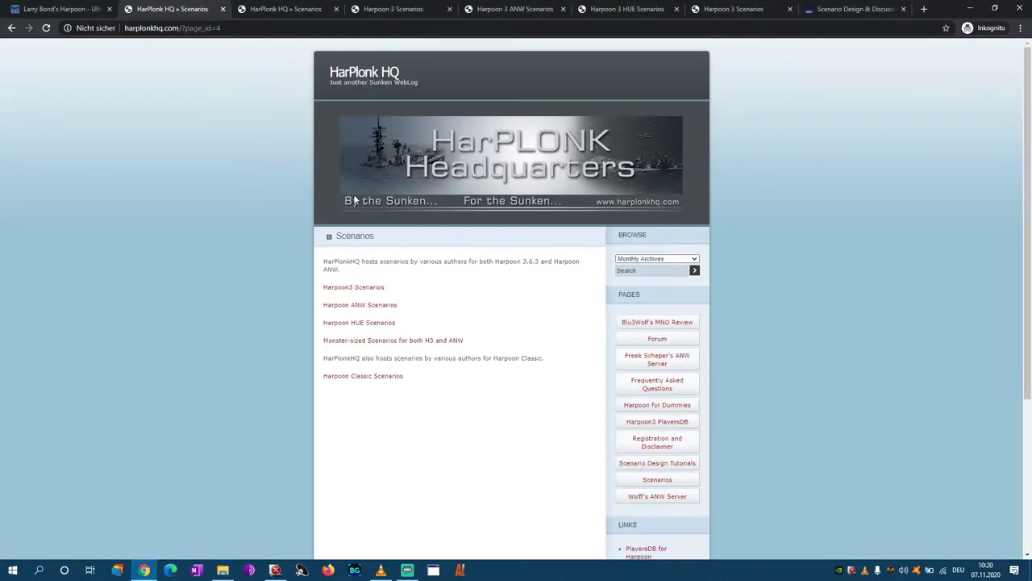
# - Close both HarPlonk HQ Scenarios pages and go to the start of the Harpoon 3 Scenarios battleset list
pyautogui.click(223, 9)
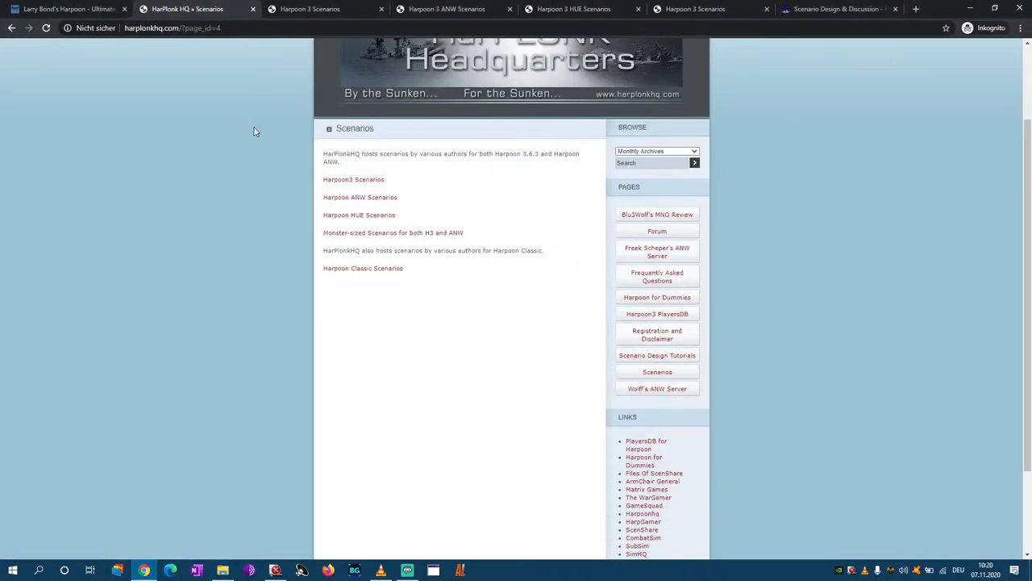
pyautogui.click(253, 9)
pyautogui.scroll(3, 705, 173)
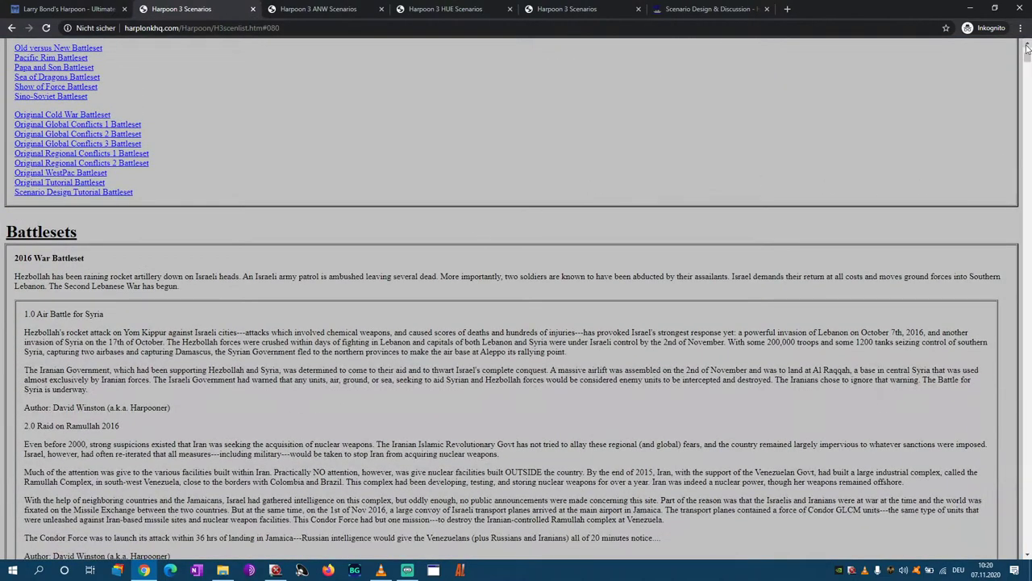
pyautogui.scroll(5, 655, 122)
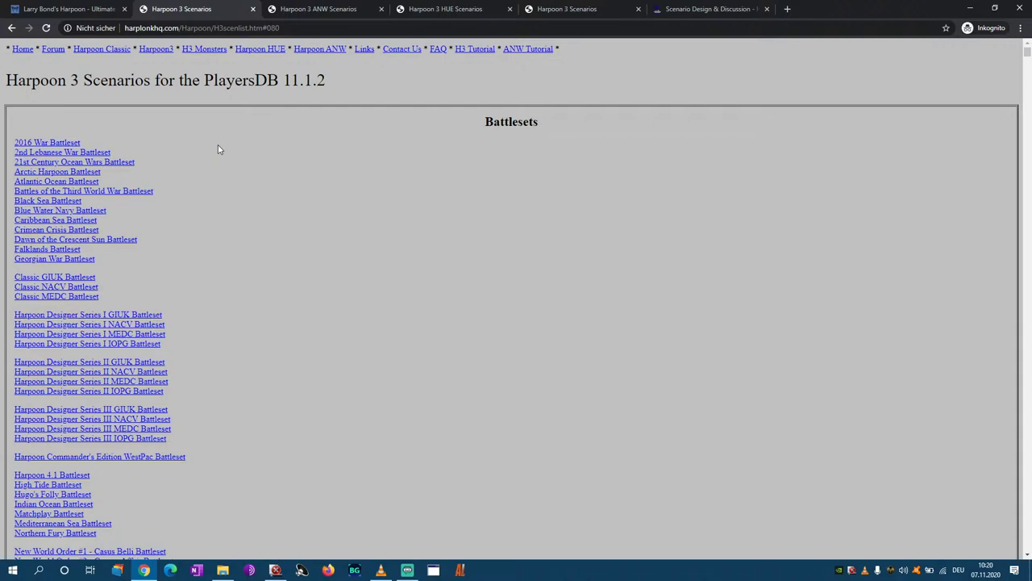
# - Compare the battleset lists on the Harpoon 3 Scenarios and Harpoon 3 ANW Scenarios pages, ending at the start of the Harpoon 3 list
pyautogui.click(297, 8)
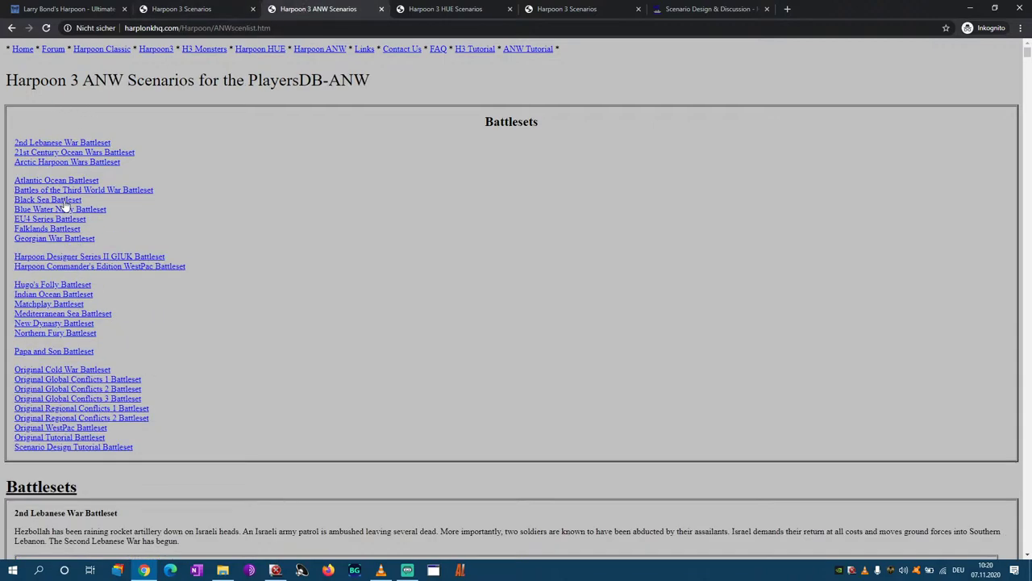
pyautogui.click(184, 10)
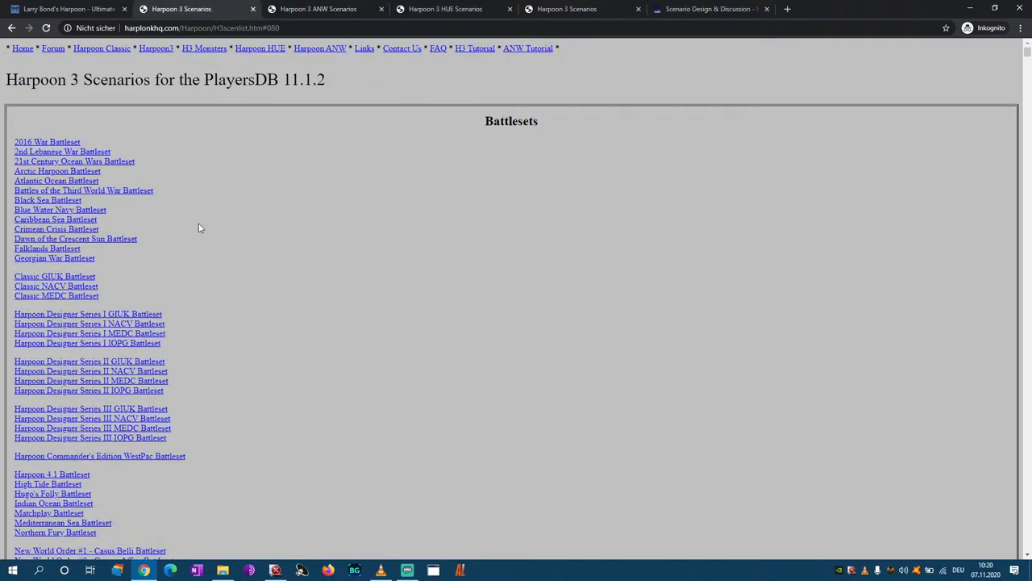
pyautogui.scroll(-2, 198, 223)
pyautogui.click(333, 13)
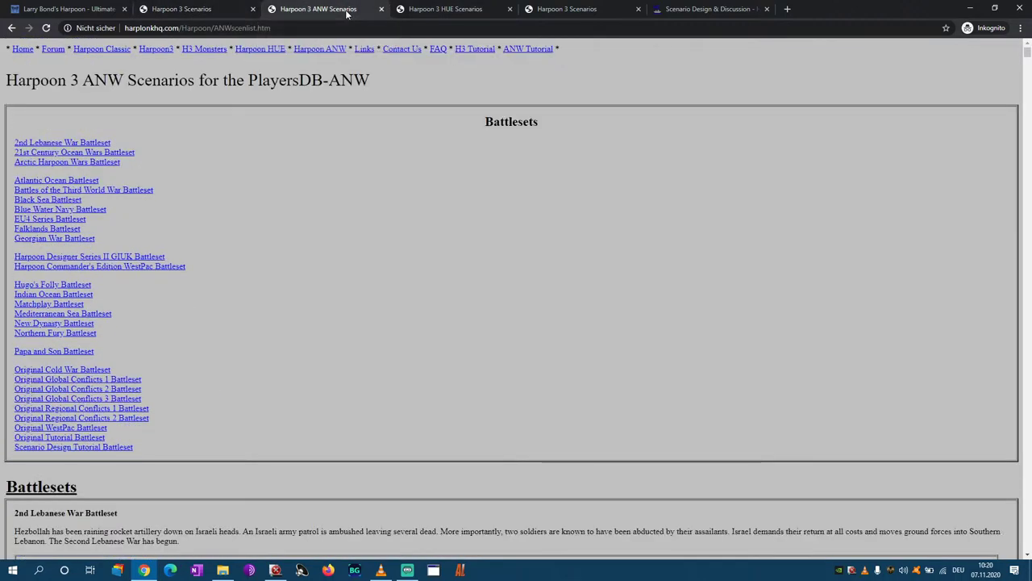
pyautogui.click(195, 10)
pyautogui.scroll(2, 260, 174)
pyautogui.scroll(1, 260, 174)
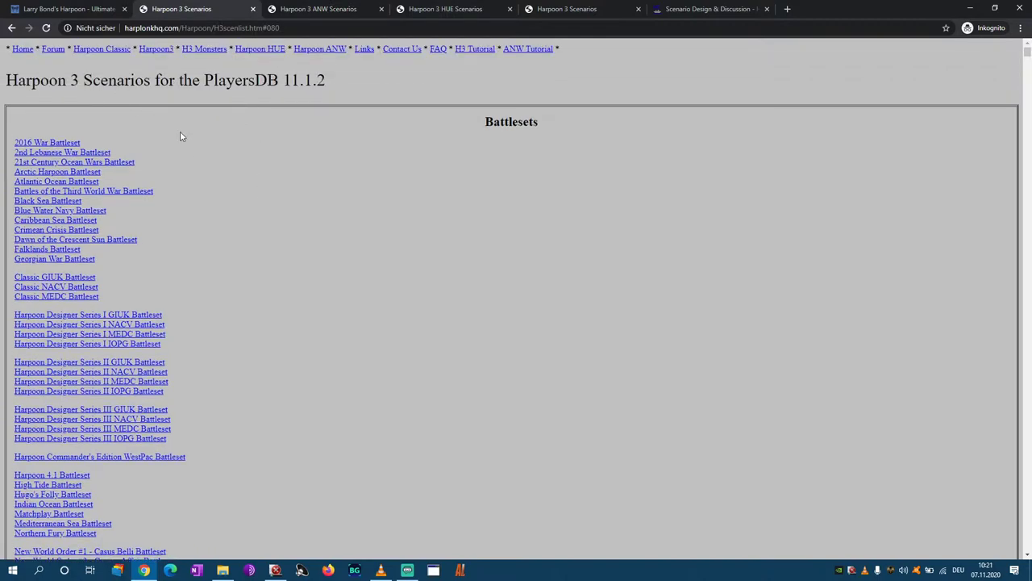
# - Look through the Harpoon 3 battleset list down to the 2016 War Battleset description and return to the list
pyautogui.scroll(-2, 179, 133)
pyautogui.scroll(-3, 219, 145)
pyautogui.scroll(2, 220, 139)
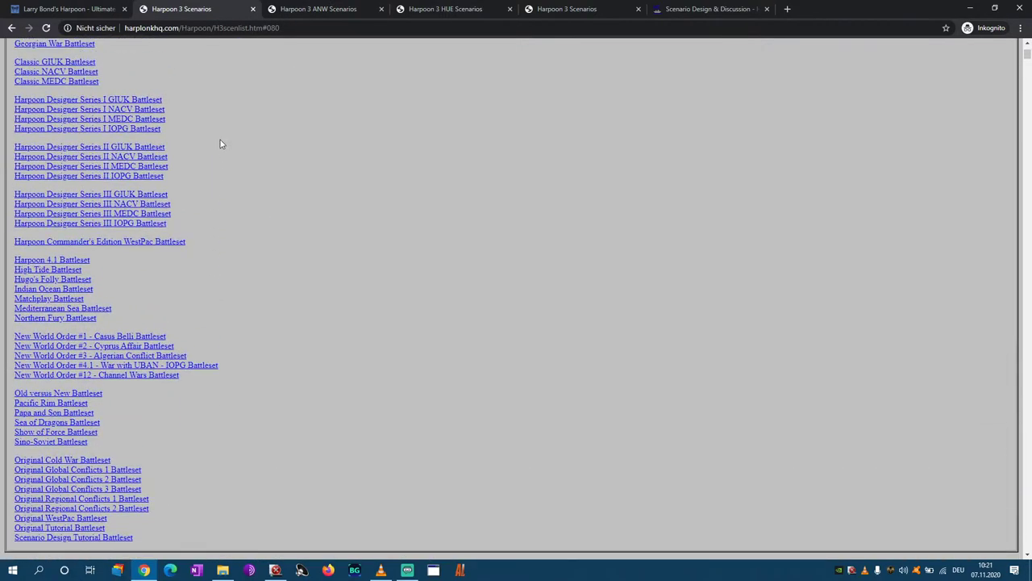
pyautogui.scroll(-5, 293, 409)
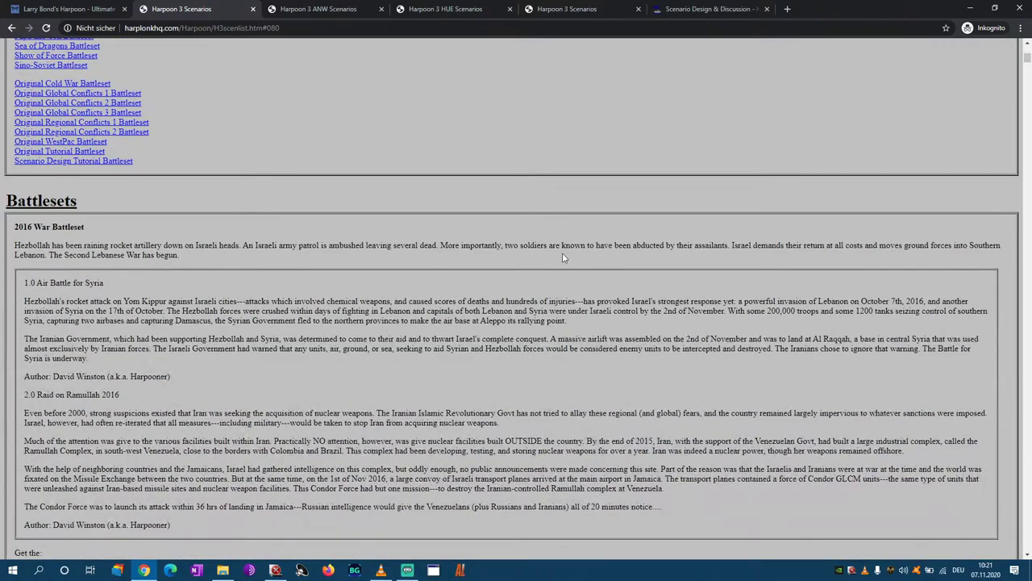
pyautogui.scroll(1, 268, 267)
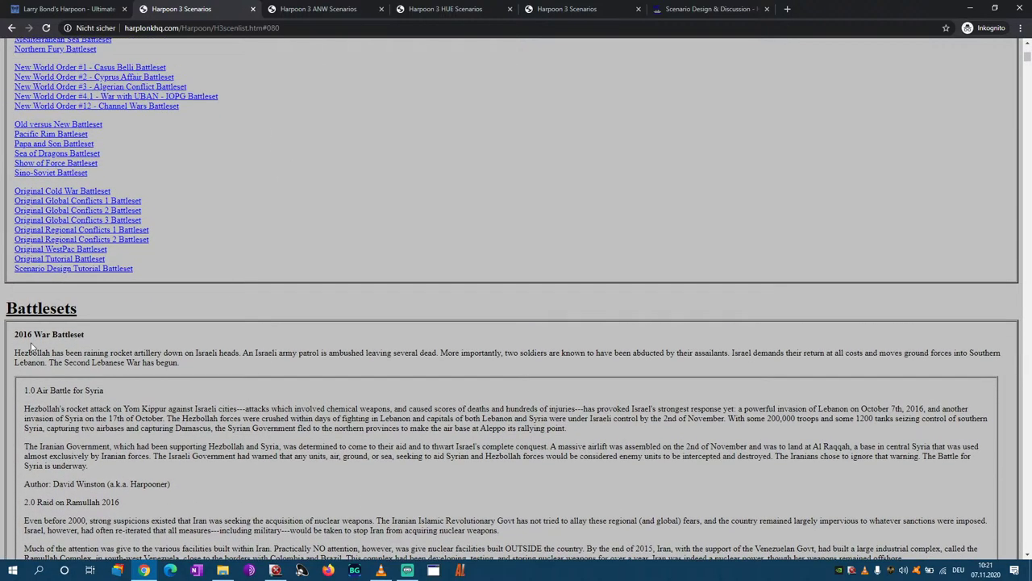
pyautogui.scroll(4, 233, 313)
# - Compare the Harpoon 3 ANW and Harpoon 3 HUE battleset lists with the Harpoon 3 list, ending on the HUE page
pyautogui.hotkey('ctrl', 'Tab')
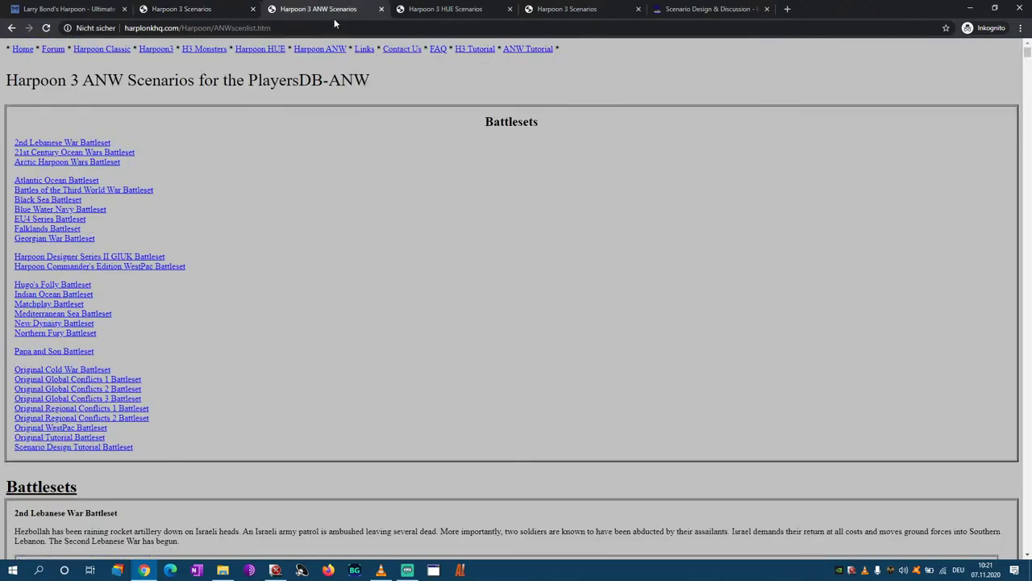
pyautogui.hotkey('ctrl', 'Tab')
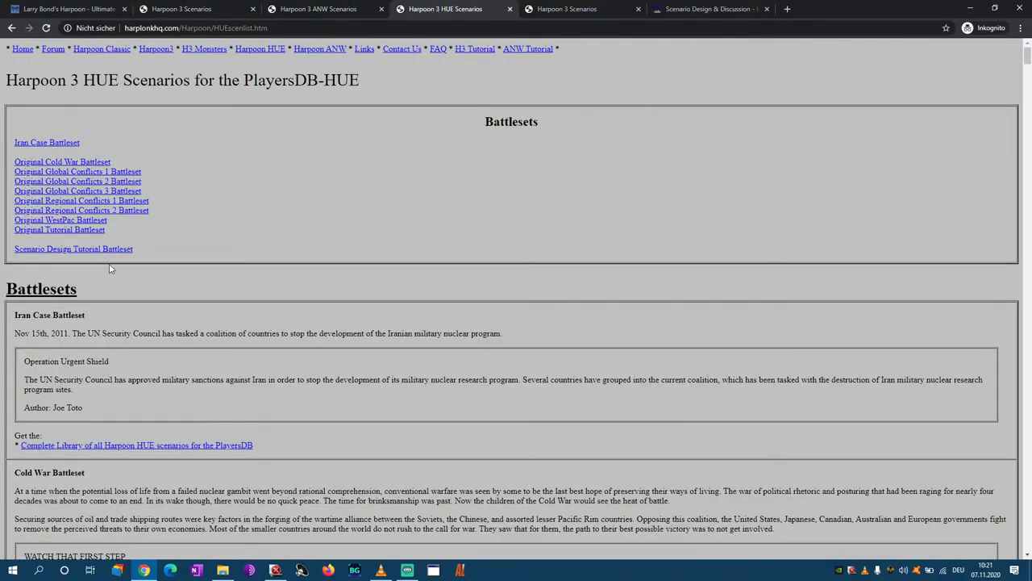
pyautogui.click(306, 9)
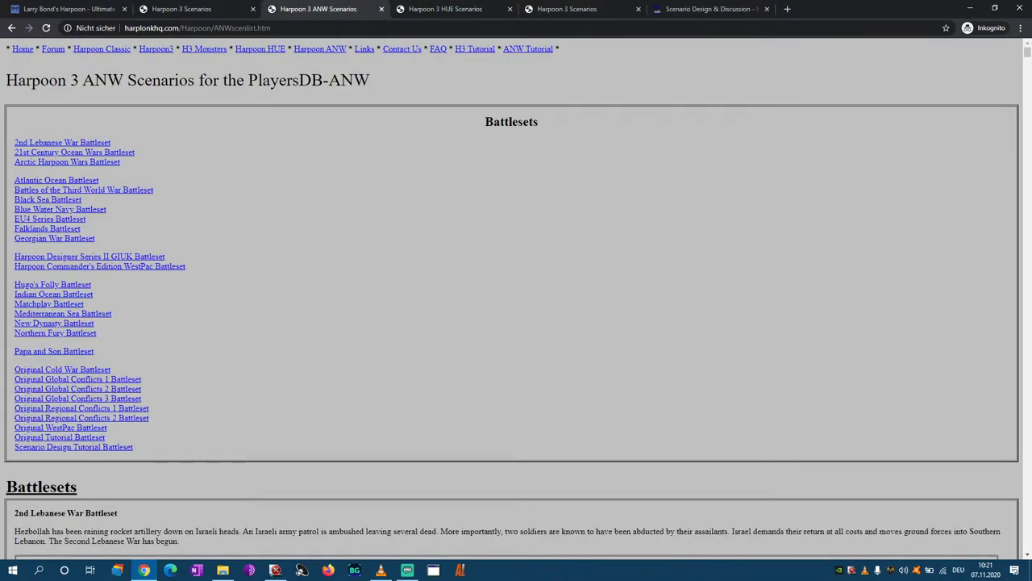
pyautogui.click(413, 10)
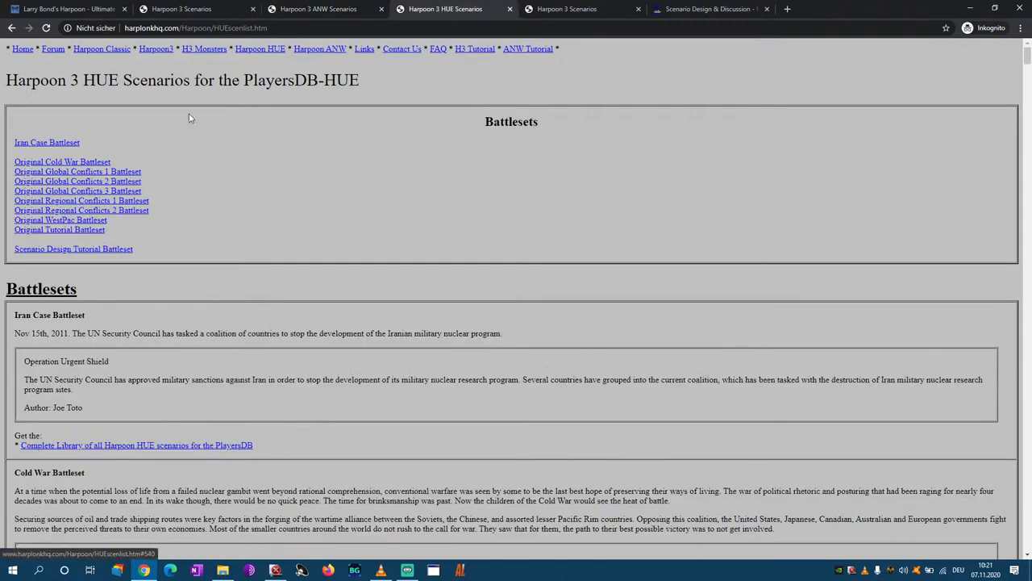
pyautogui.click(320, 12)
pyautogui.click(182, 9)
pyautogui.scroll(-2, 65, 400)
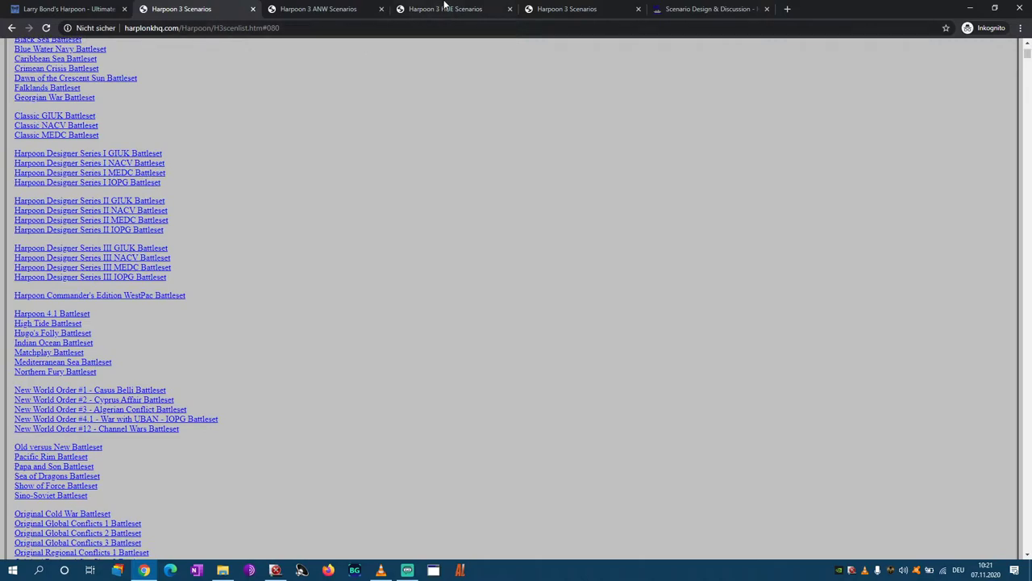
pyautogui.click(441, 6)
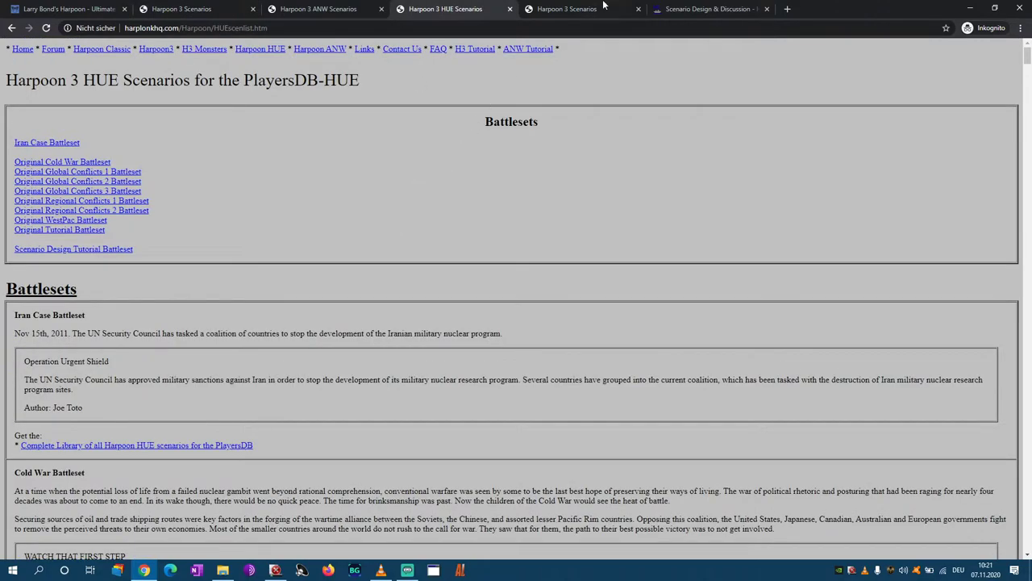
# - Go back to the Harpoon 3 Scenarios page and review its complete battleset list from start to end
pyautogui.click(202, 14)
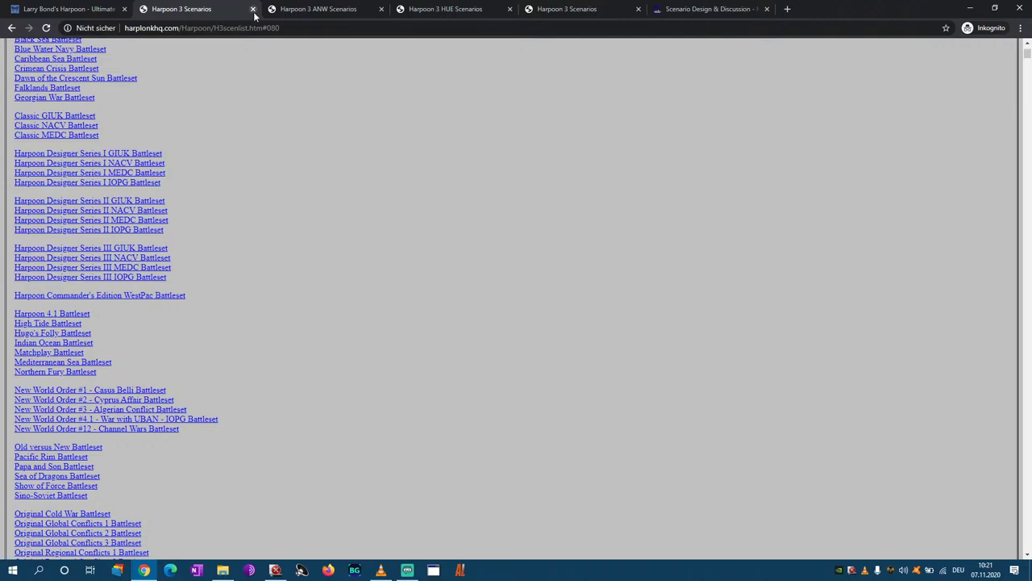
pyautogui.scroll(2, 261, 247)
pyautogui.scroll(-2, 194, 323)
pyautogui.scroll(2, 229, 339)
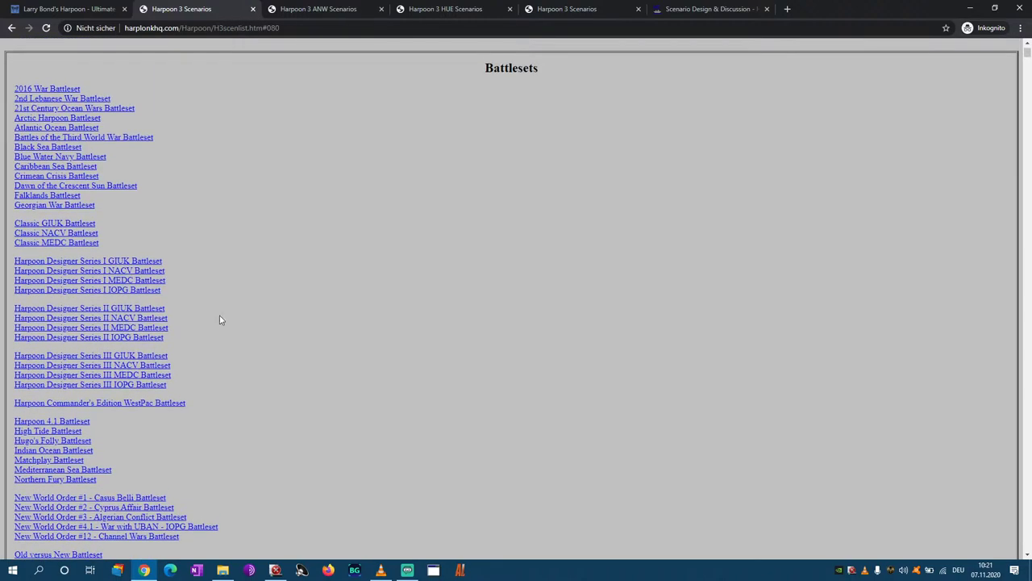
pyautogui.scroll(-2, 184, 278)
pyautogui.scroll(-3, 185, 274)
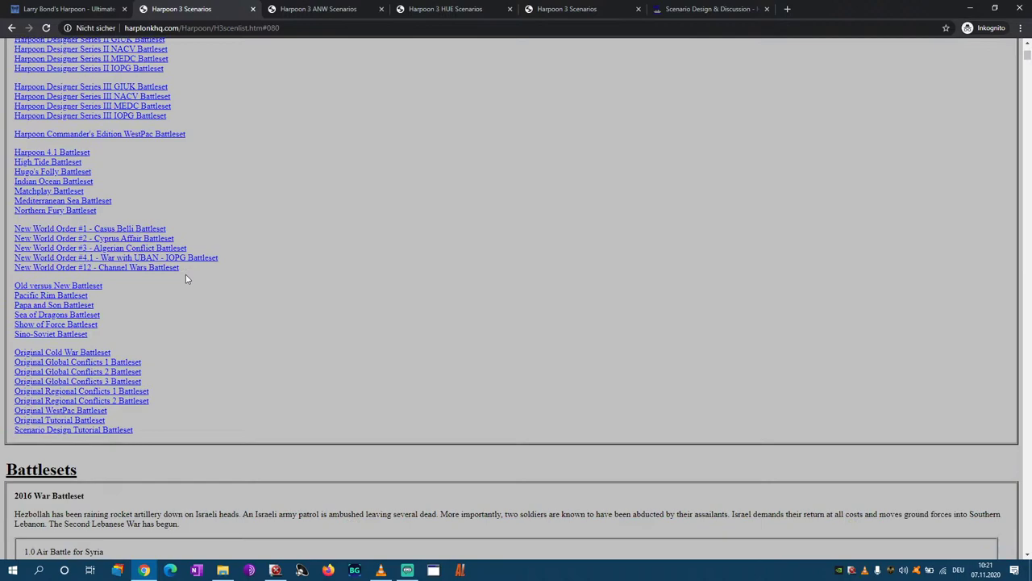
pyautogui.scroll(2, 185, 274)
# - Close the Harpoon 3, Harpoon 3 ANW and Harpoon 3 HUE scenario pages
pyautogui.click(254, 11)
pyautogui.click(253, 11)
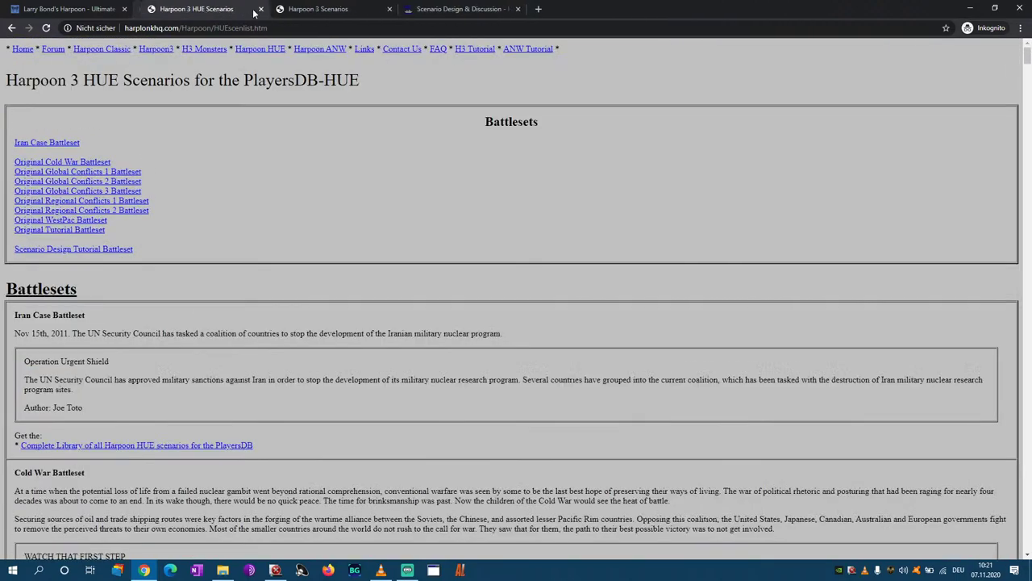
pyautogui.click(253, 11)
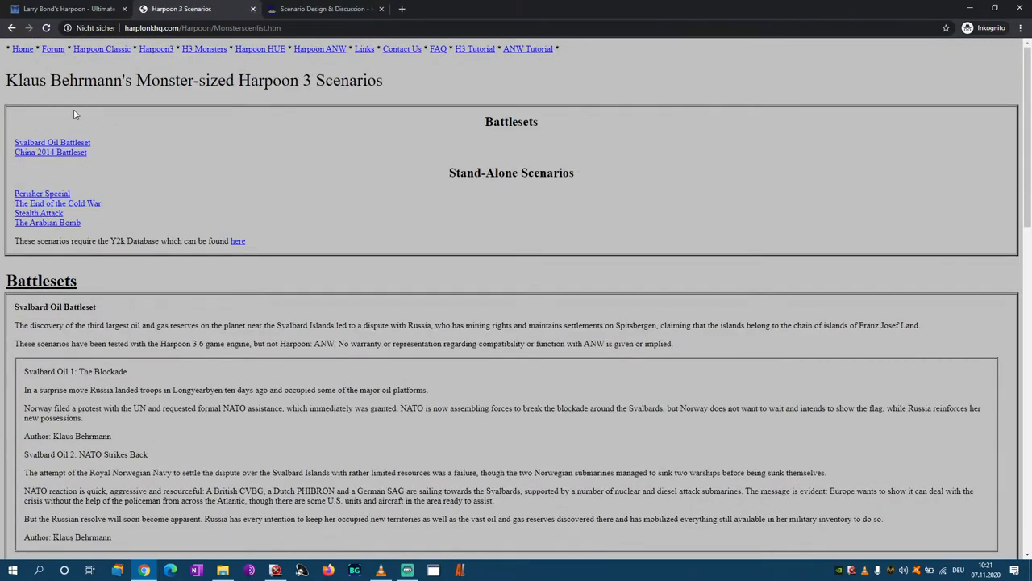
# - Compare the ANW and H3 Monsters library links under Svalbard Oil with the game folders in File Explorer, and return to Chrome
pyautogui.hotkey('ctrl', 'shift', 'Tab')
pyautogui.hotkey('ctrl', 'Tab')
pyautogui.scroll(-4, 106, 157)
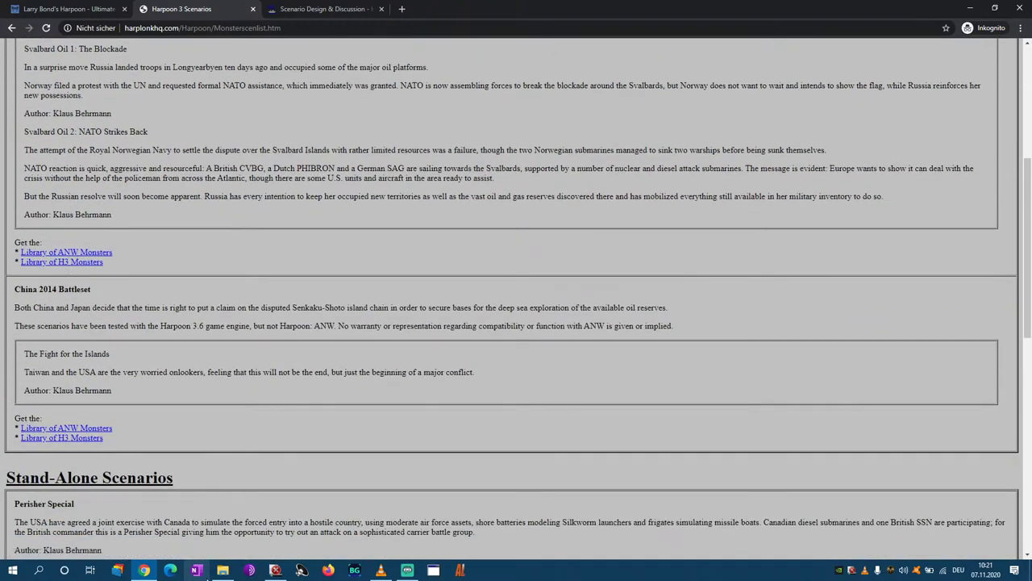
pyautogui.click(223, 571)
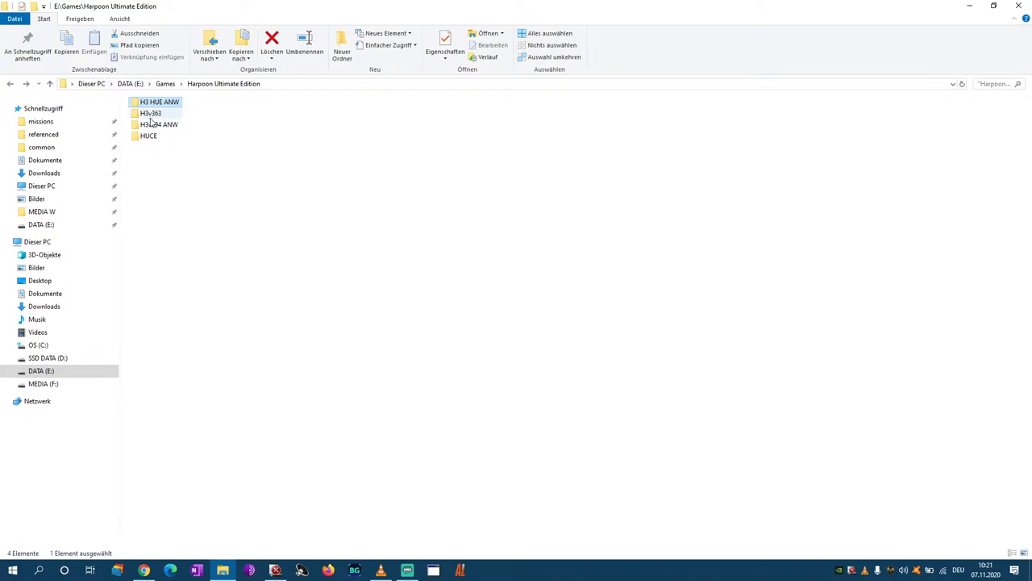
pyautogui.click(143, 571)
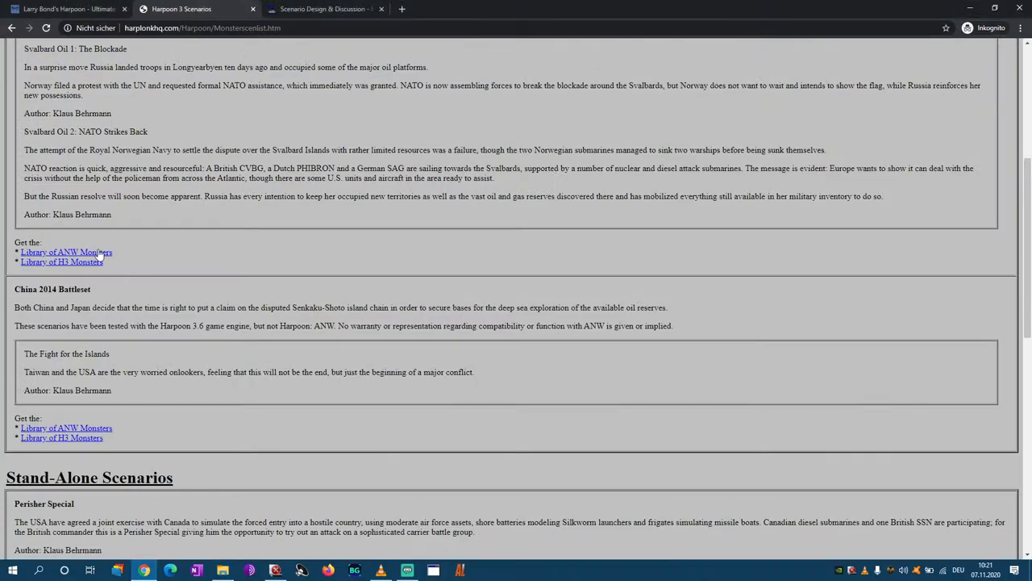
pyautogui.click(222, 570)
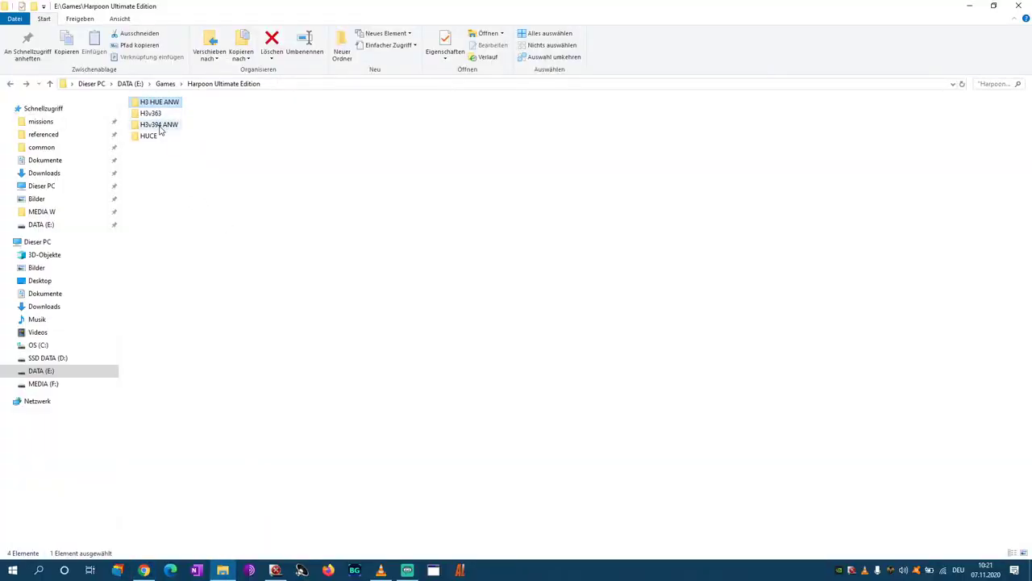
pyautogui.hotkey('alt', 'Tab')
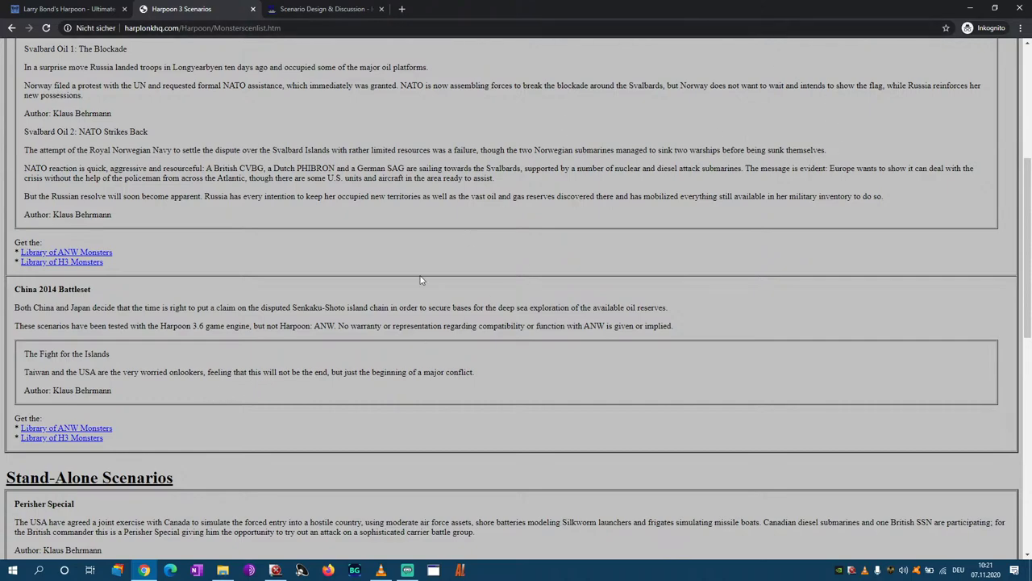
# - Read through the stand-alone scenarios and battlesets on the monster-sized Harpoon 3 Scenarios page, and close the page
pyautogui.scroll(-3, 411, 288)
pyautogui.scroll(-4, 384, 298)
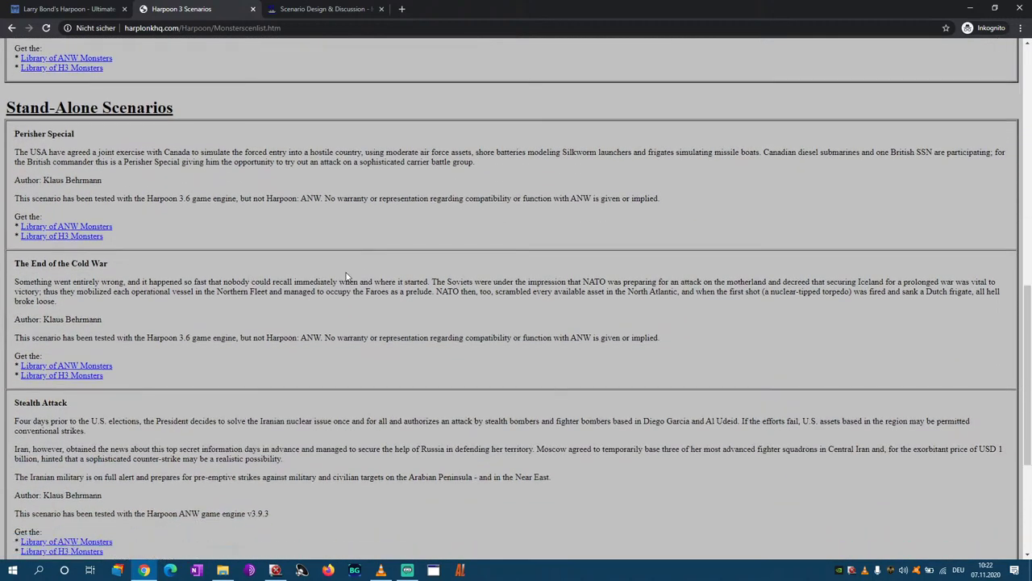
pyautogui.scroll(-2, 347, 277)
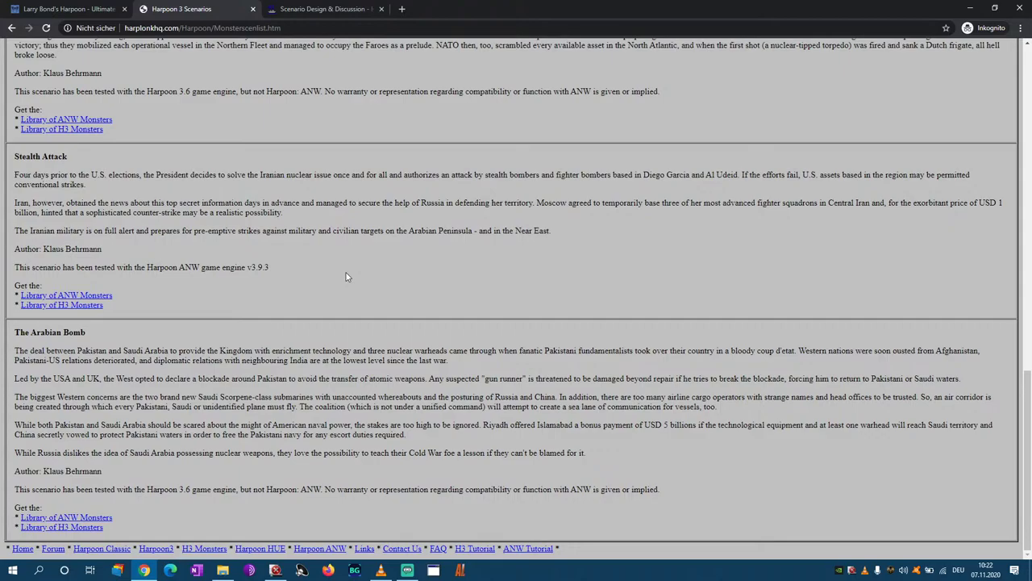
pyautogui.scroll(15, 347, 277)
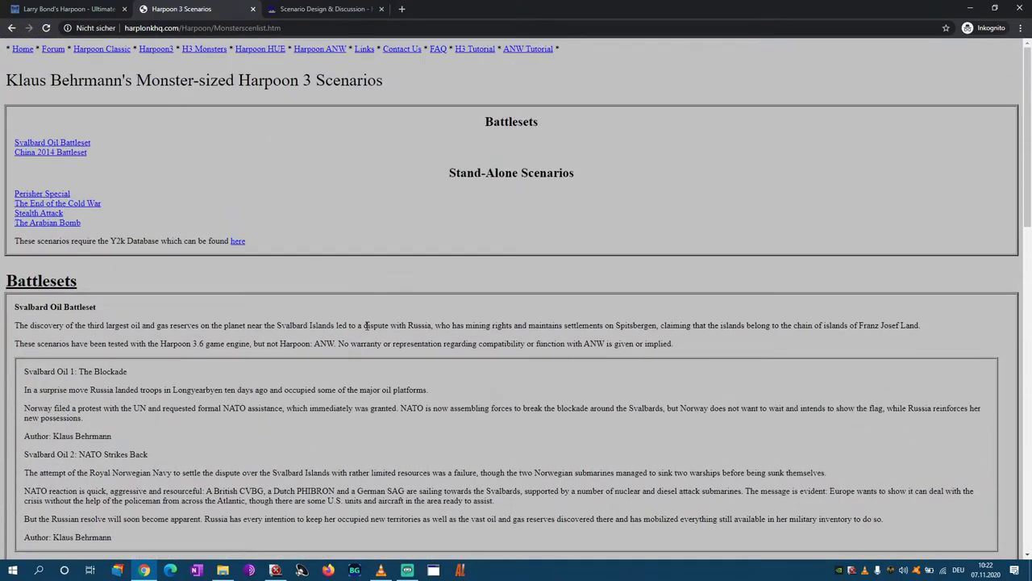
pyautogui.scroll(-4, 367, 322)
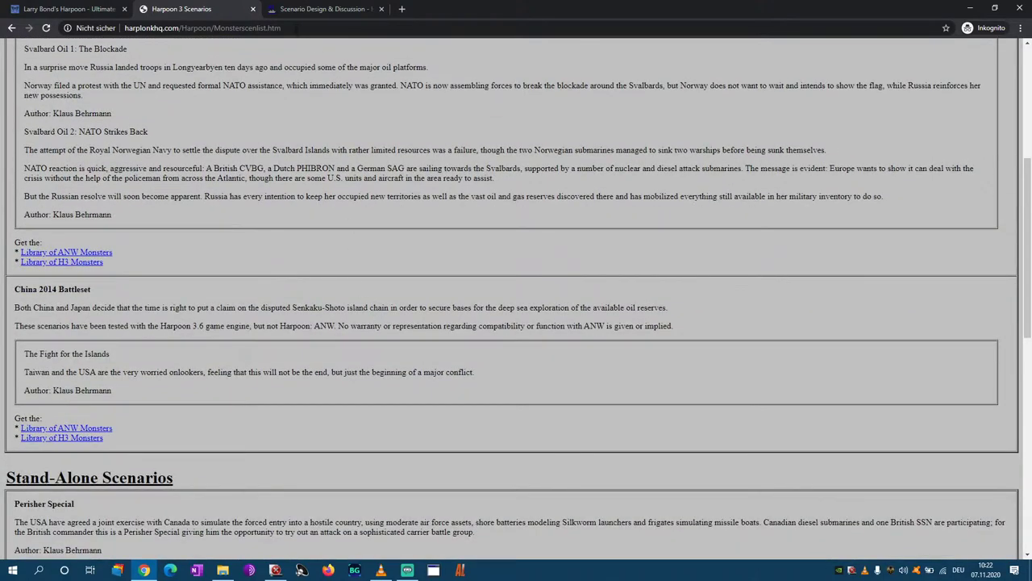
pyautogui.click(252, 8)
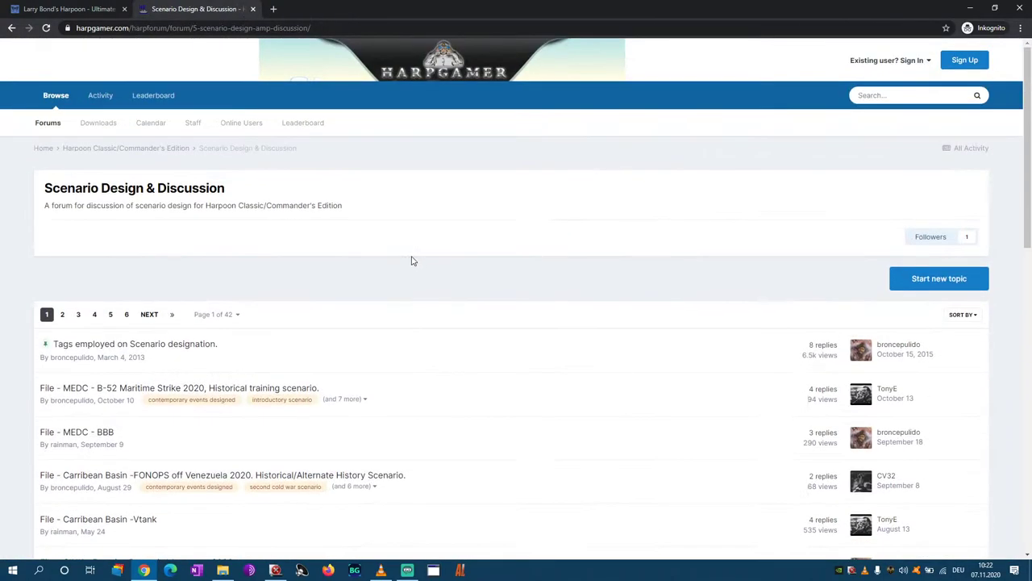
# - Look through the scenario topics in HarpGamer's Scenario Design & Discussion forum, and close the page
pyautogui.scroll(-1, 371, 274)
pyautogui.scroll(-2, 421, 279)
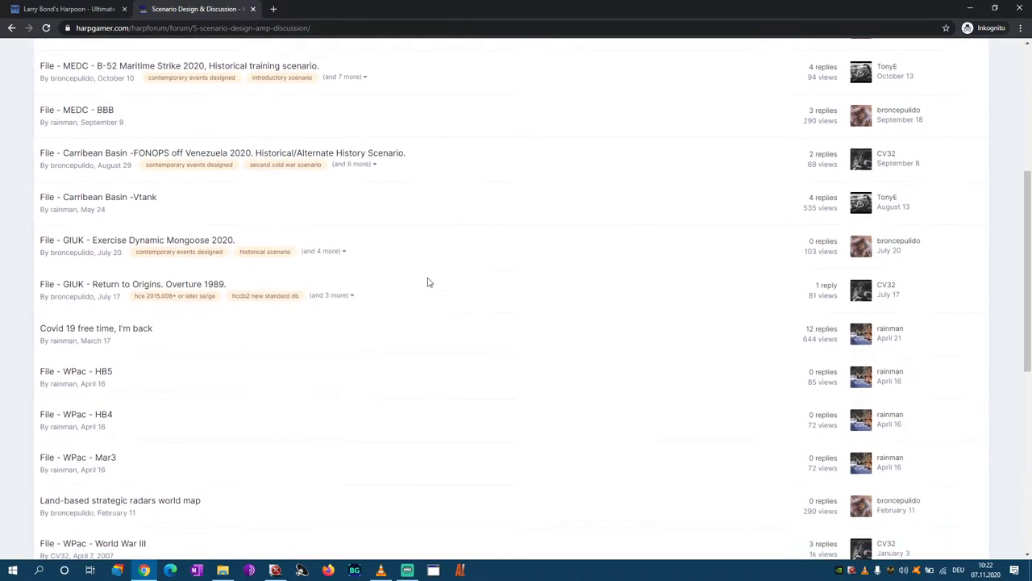
pyautogui.scroll(1, 435, 294)
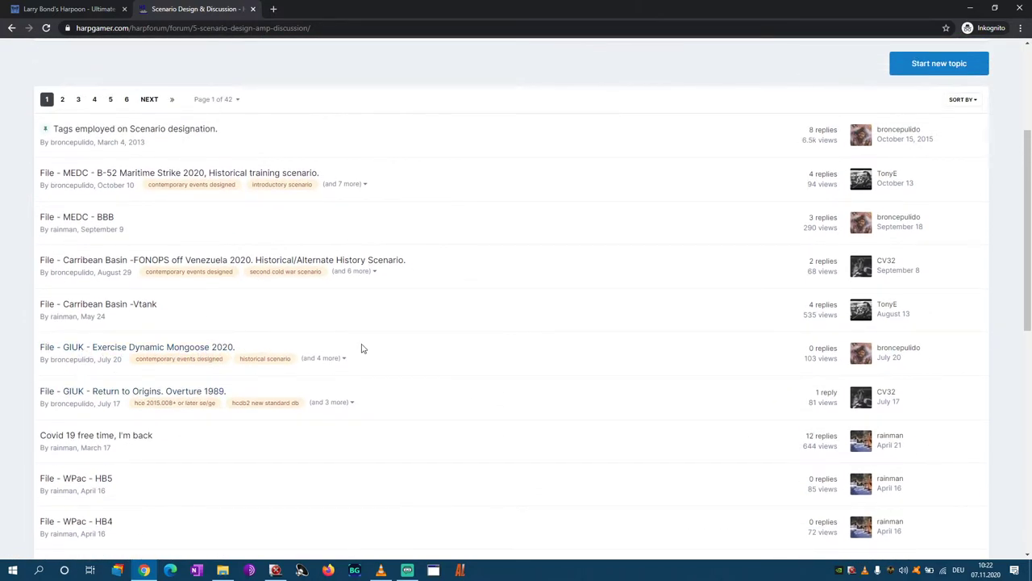
pyautogui.moveTo(194, 355)
pyautogui.scroll(2, 536, 409)
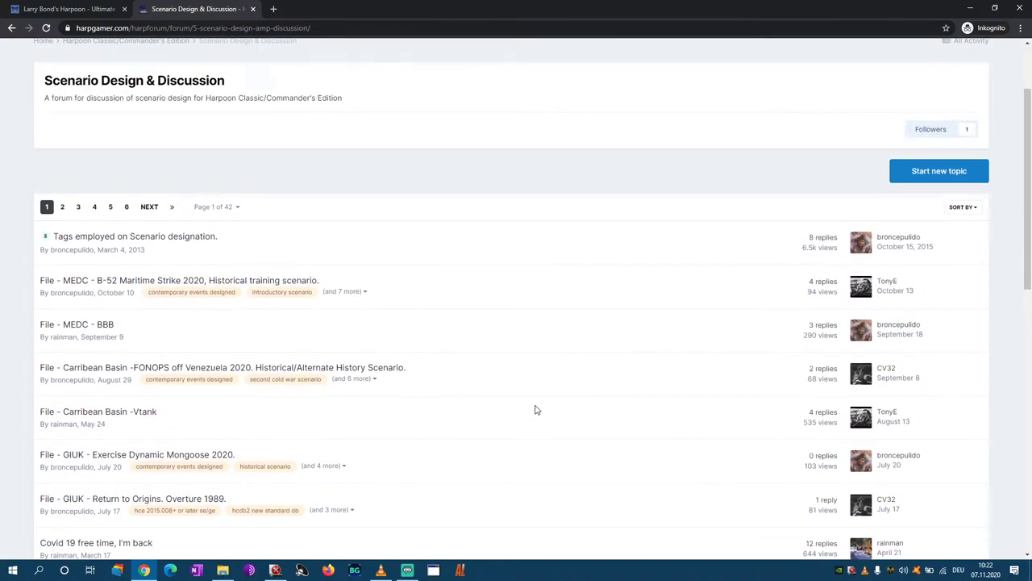
pyautogui.scroll(2, 536, 410)
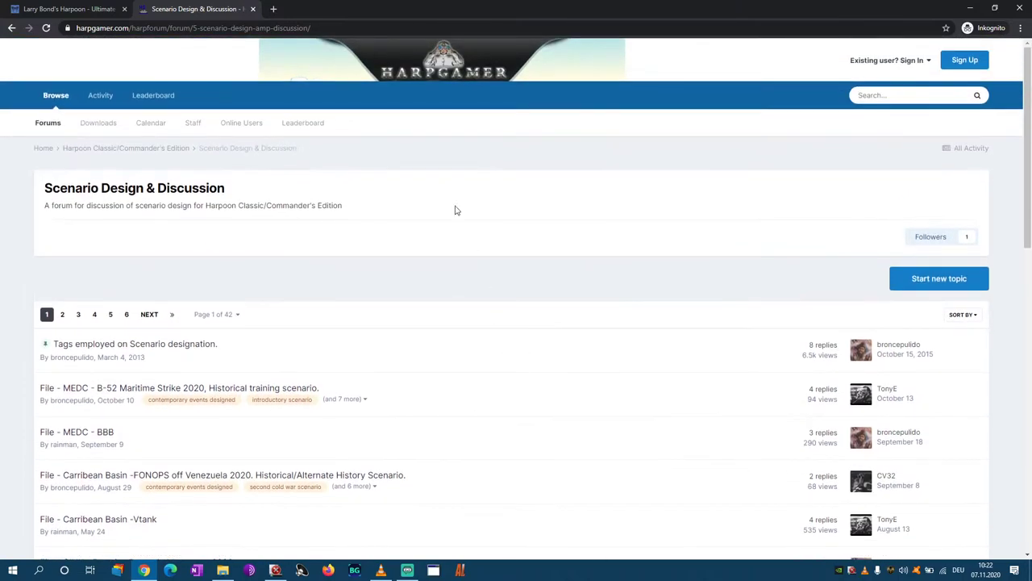
pyautogui.click(252, 9)
# - Switch to File Explorer and open the H3v363 folder in Harpoon Ultimate Edition
pyautogui.click(223, 571)
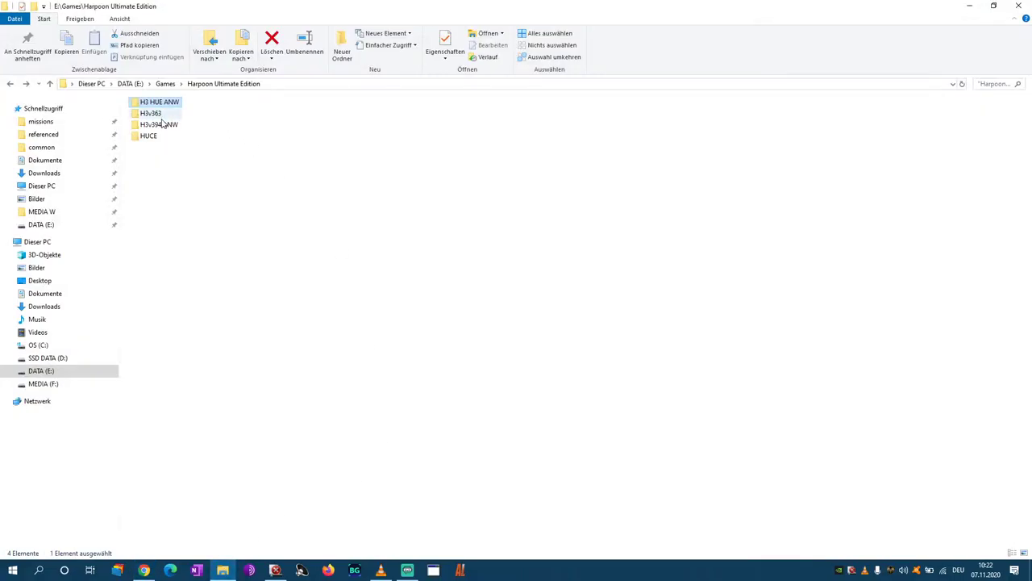
pyautogui.moveTo(160, 133)
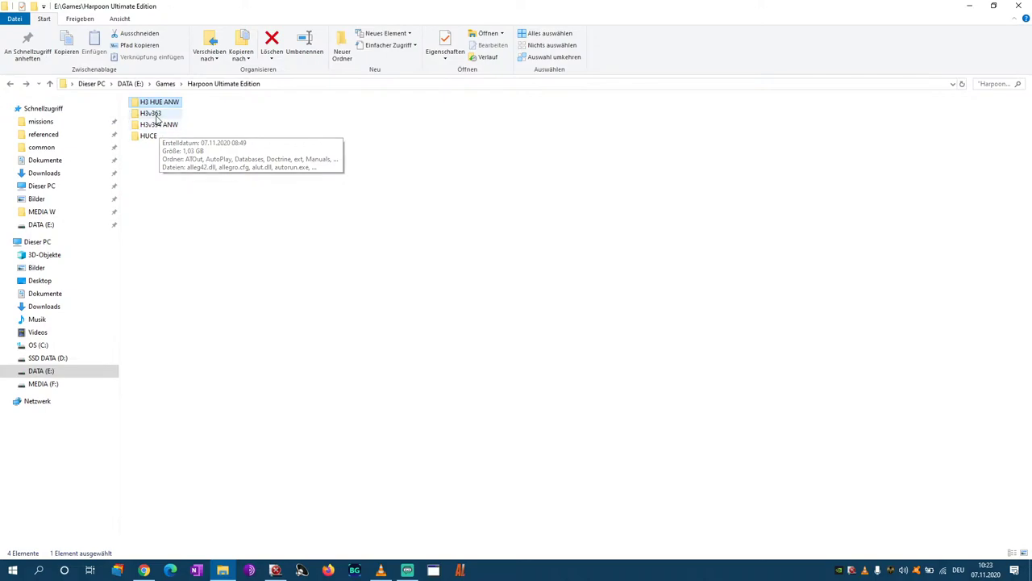
pyautogui.doubleClick(153, 114)
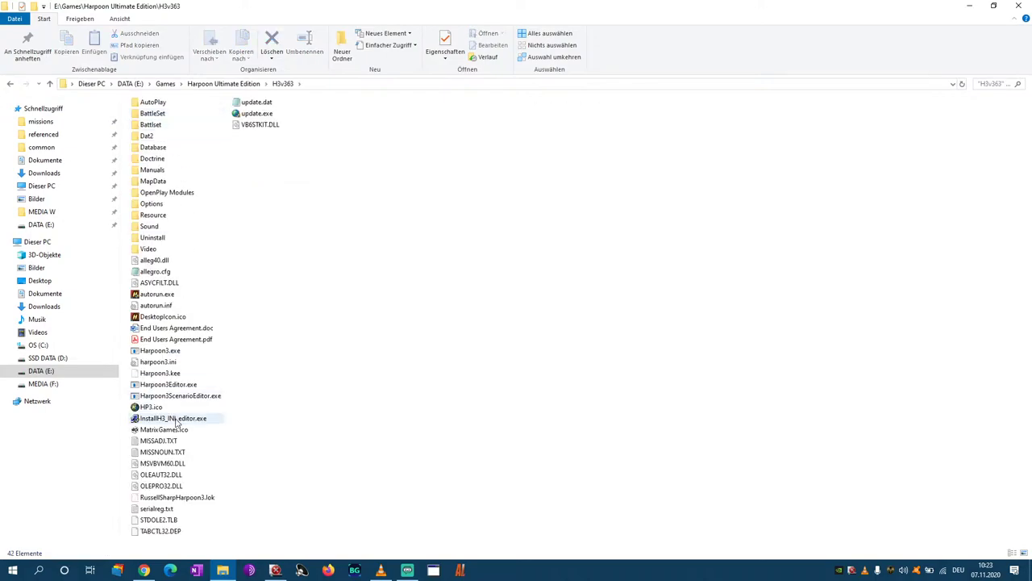
# - Run autorun.exe in the H3v363 folder to view the Harpoon 3 v3.6.3 launcher, and close it
pyautogui.doubleClick(164, 295)
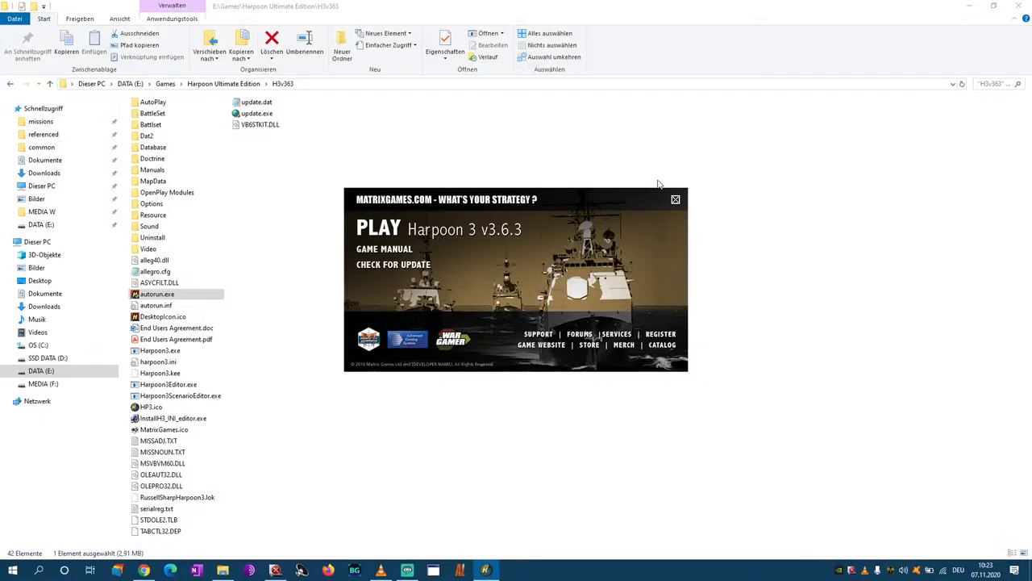
pyautogui.click(676, 200)
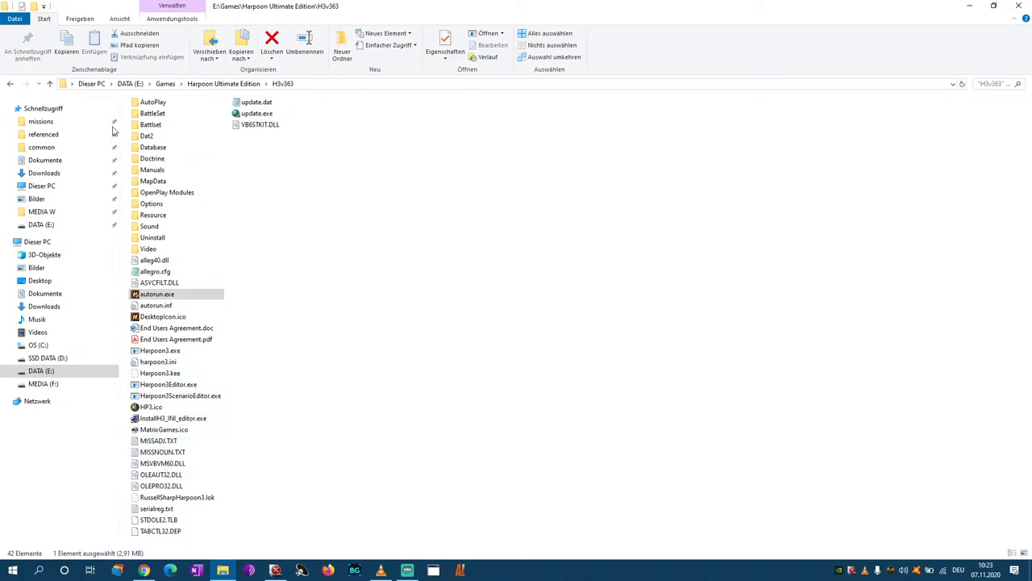
# - Run autorun.exe in the H3v394 ANW folder and bring up the H3 Configuration window
pyautogui.click(9, 84)
pyautogui.doubleClick(163, 126)
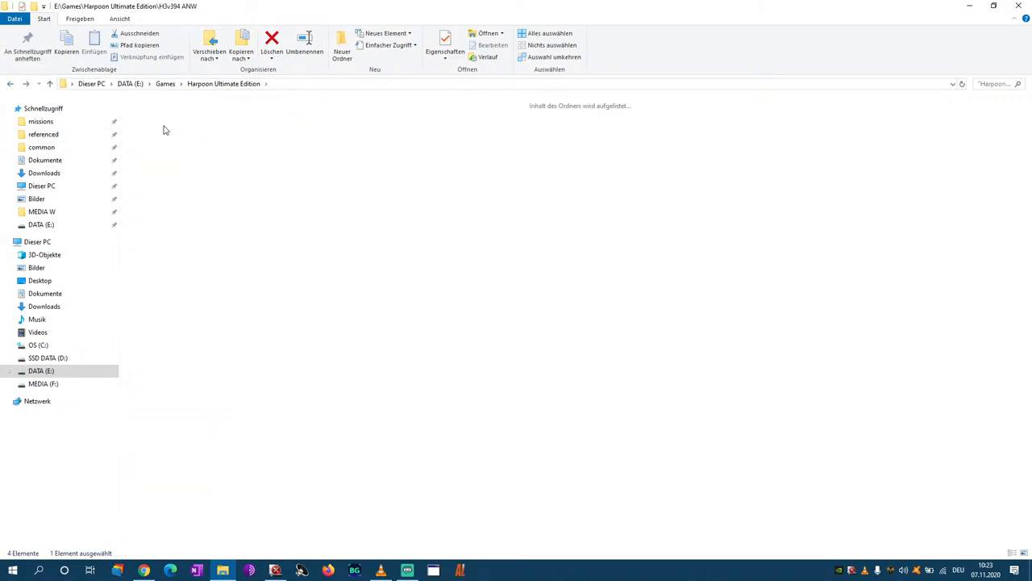
pyautogui.doubleClick(166, 294)
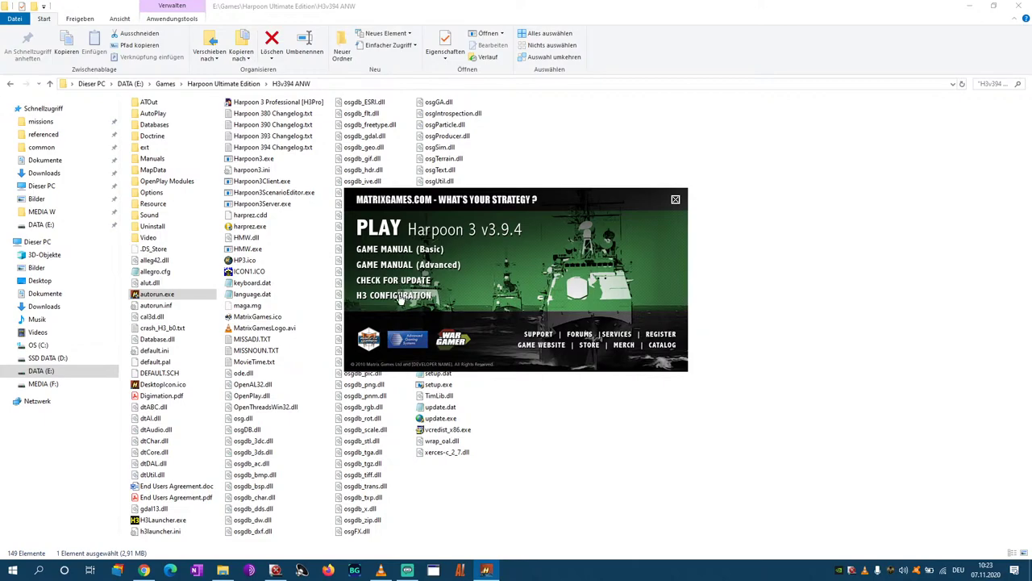
pyautogui.click(401, 296)
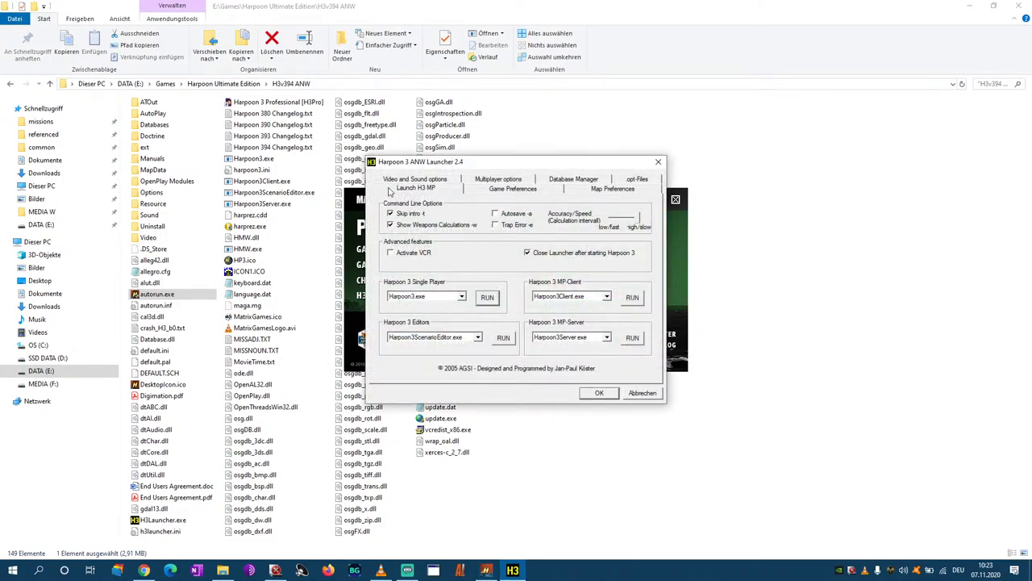
pyautogui.moveTo(508, 160); pyautogui.dragTo(463, 174)
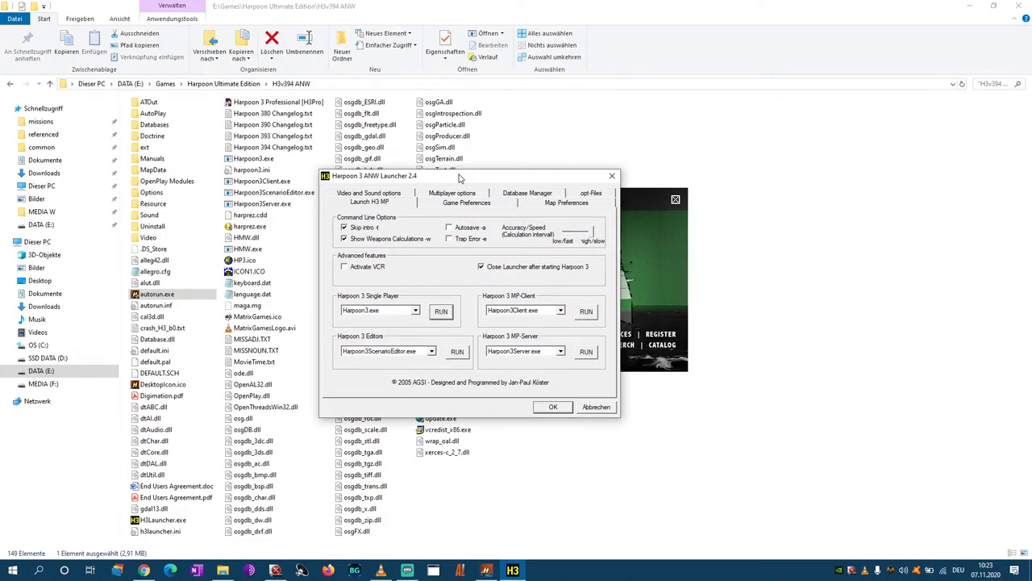
# - Review the launcher's video and sound options, including the screen resolution, and its multiplayer options
pyautogui.click(379, 193)
pyautogui.click(398, 293)
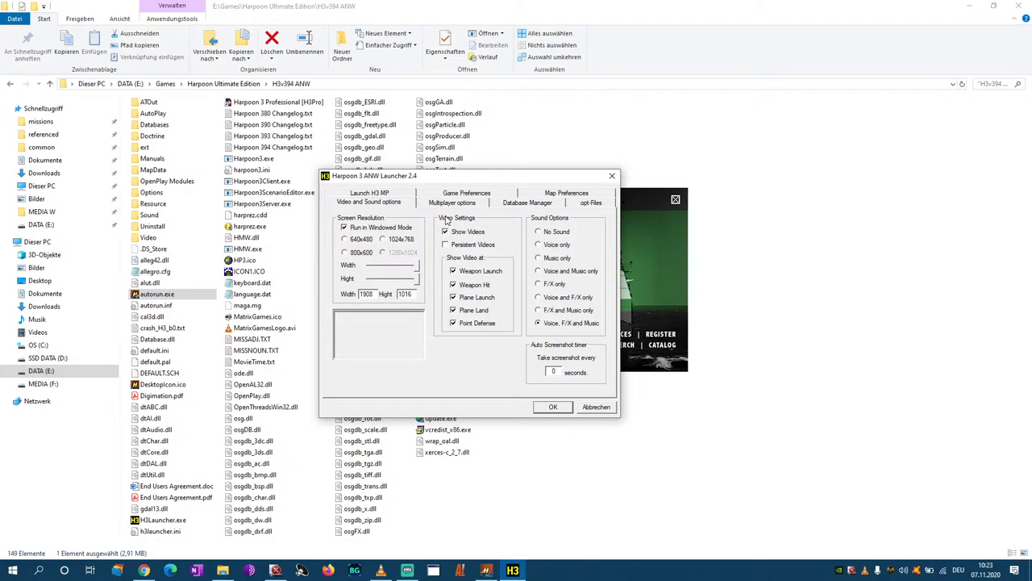
pyautogui.click(453, 204)
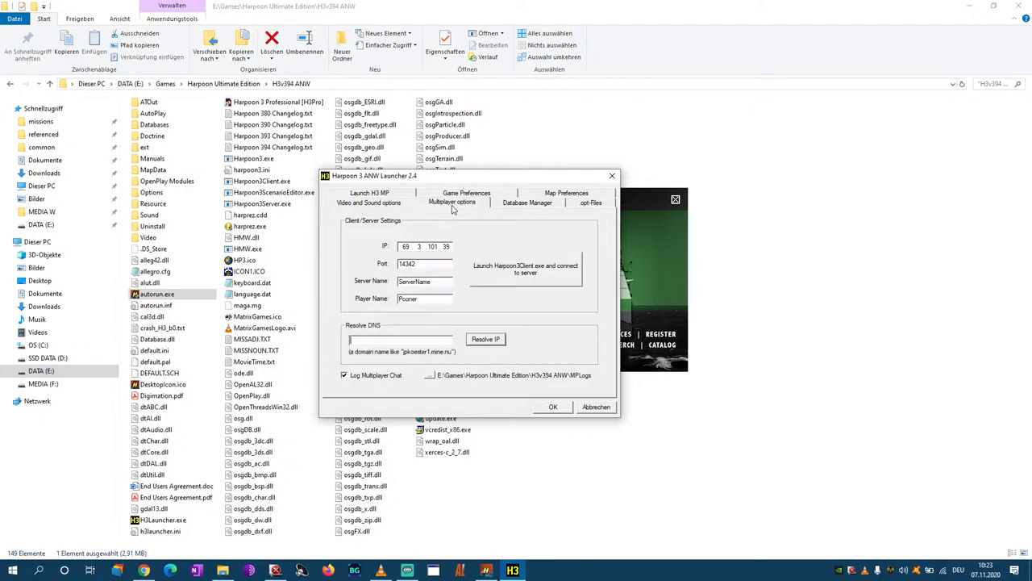
# - Go through the databases in the Database Manager and select Players Database Jan 30, 2019
pyautogui.click(518, 204)
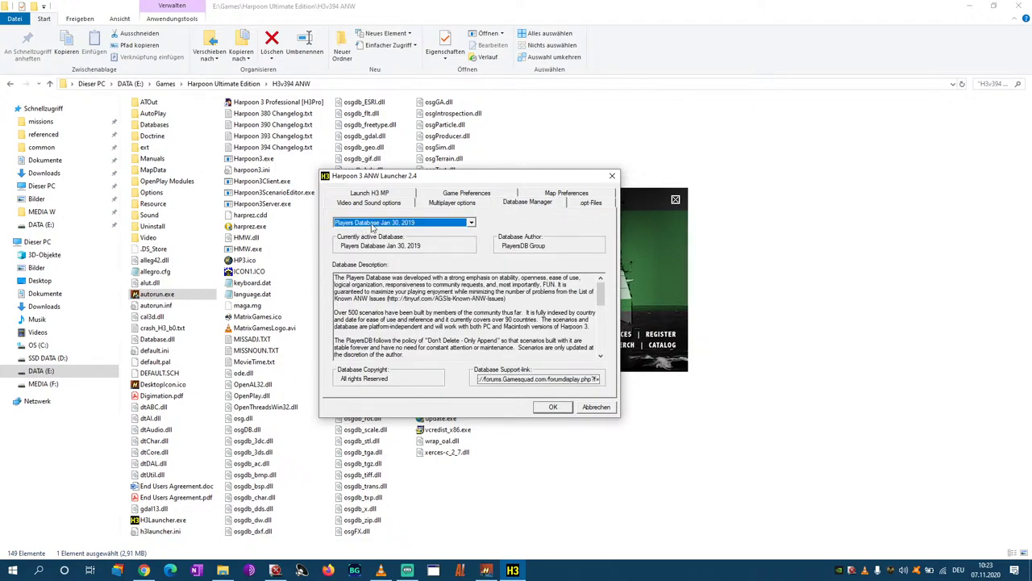
pyautogui.click(473, 223)
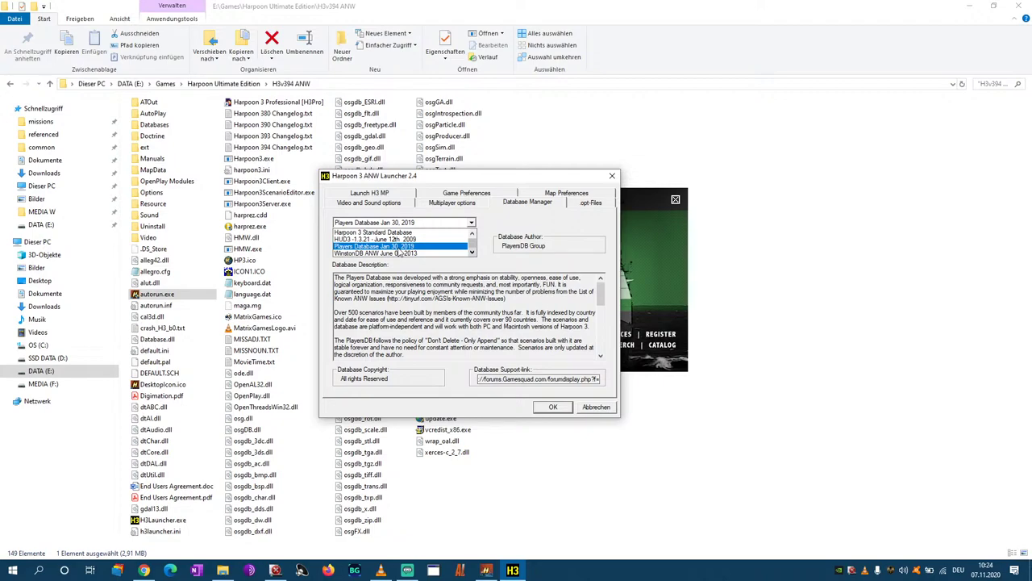
pyautogui.click(392, 246)
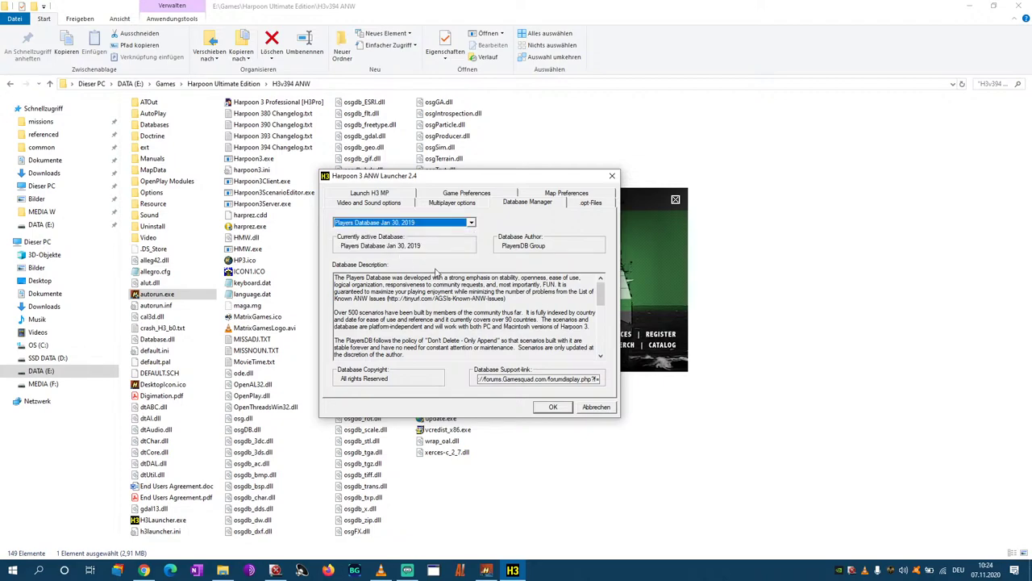
# - Look over the map, game and video preferences, and accept the launcher settings to start Harpoon 3 v3.9.4
pyautogui.click(553, 197)
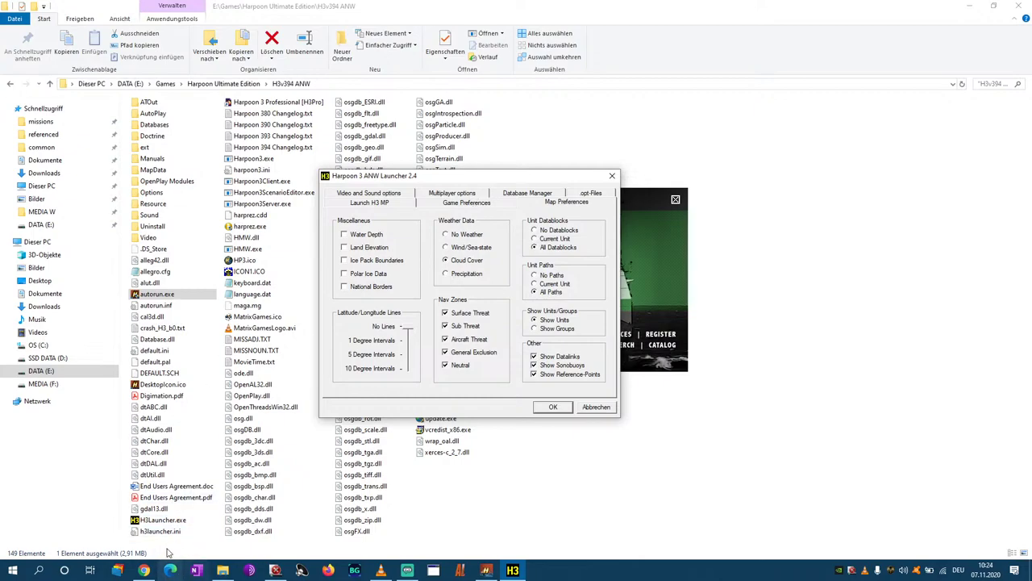
pyautogui.click(469, 203)
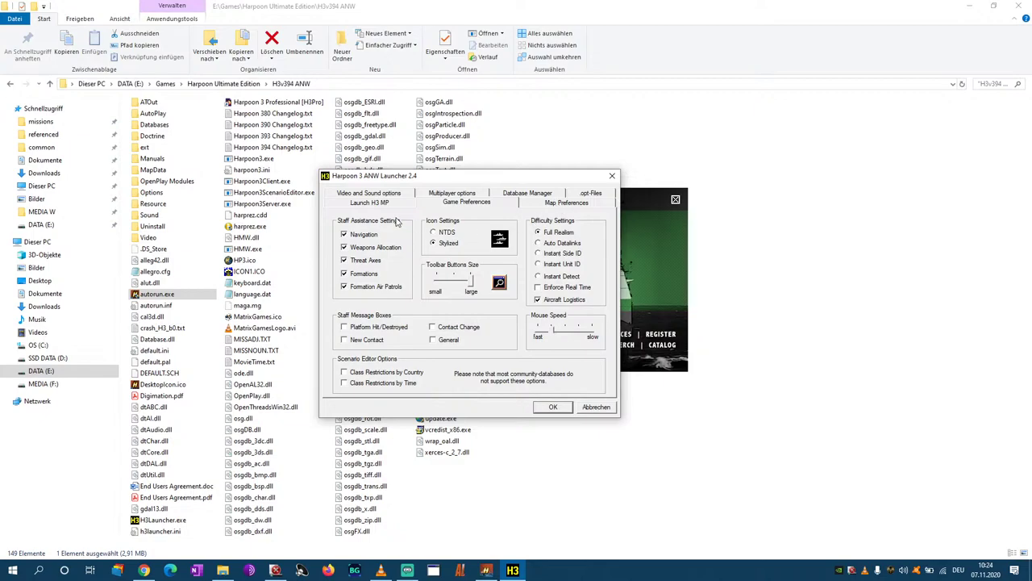
pyautogui.click(387, 194)
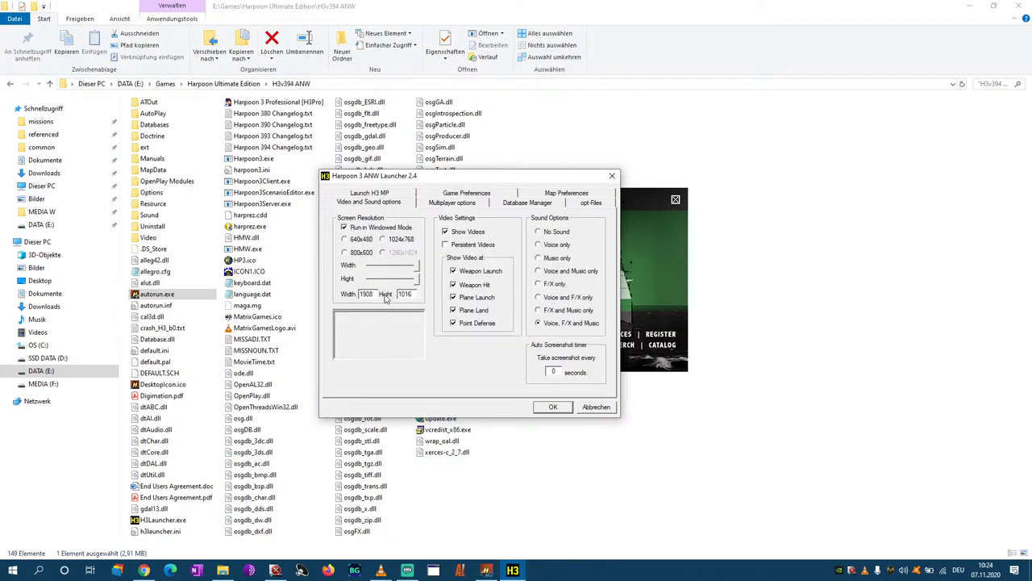
pyautogui.click(554, 406)
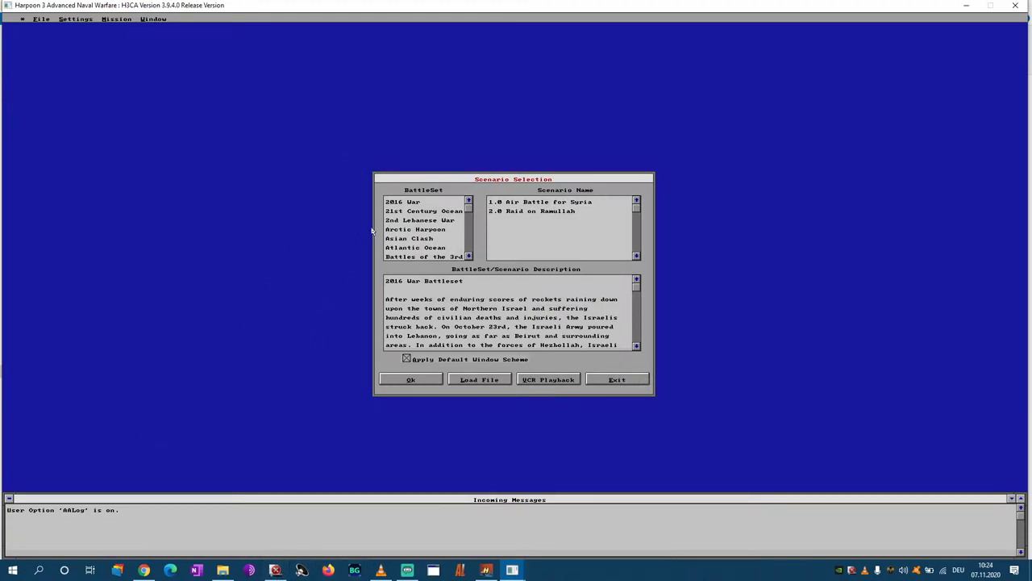
# - Browse the BattleSet list in Scenario Selection and select the Classic GIUK battleset
pyautogui.moveTo(469, 212)
pyautogui.mouseDown()
pyautogui.moveTo(468, 237)
pyautogui.moveTo(468, 206)
pyautogui.mouseUp()
pyautogui.click(469, 256)
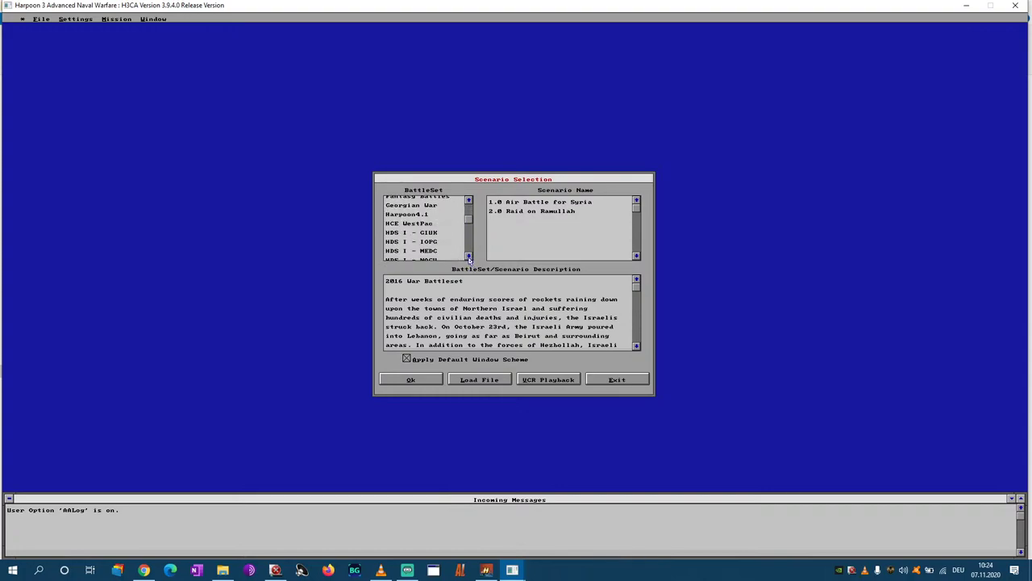
pyautogui.click(468, 200)
pyautogui.click(468, 200)
pyautogui.click(468, 200)
pyautogui.click(468, 256)
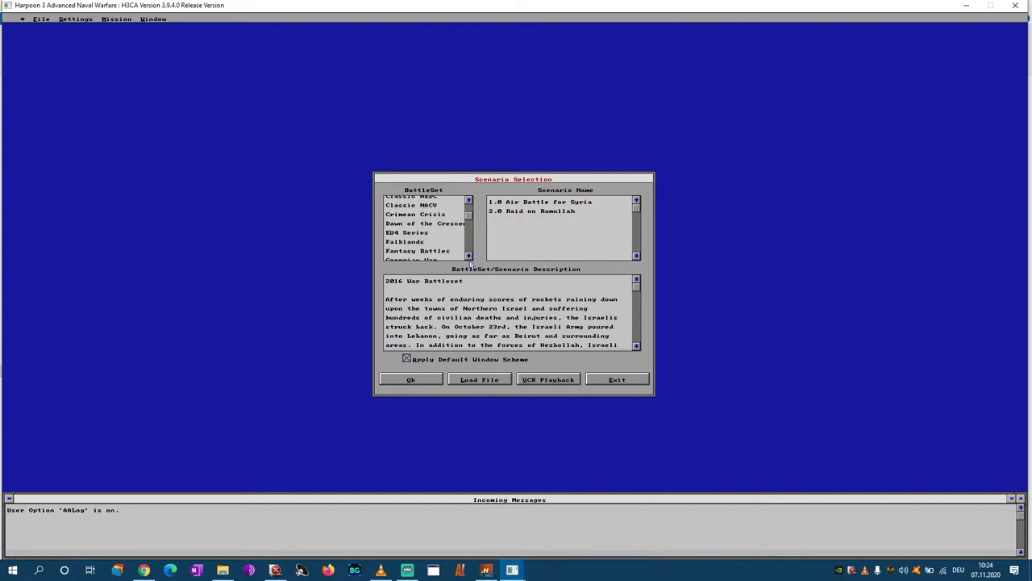
pyautogui.click(469, 200)
pyautogui.click(469, 200)
pyautogui.click(427, 205)
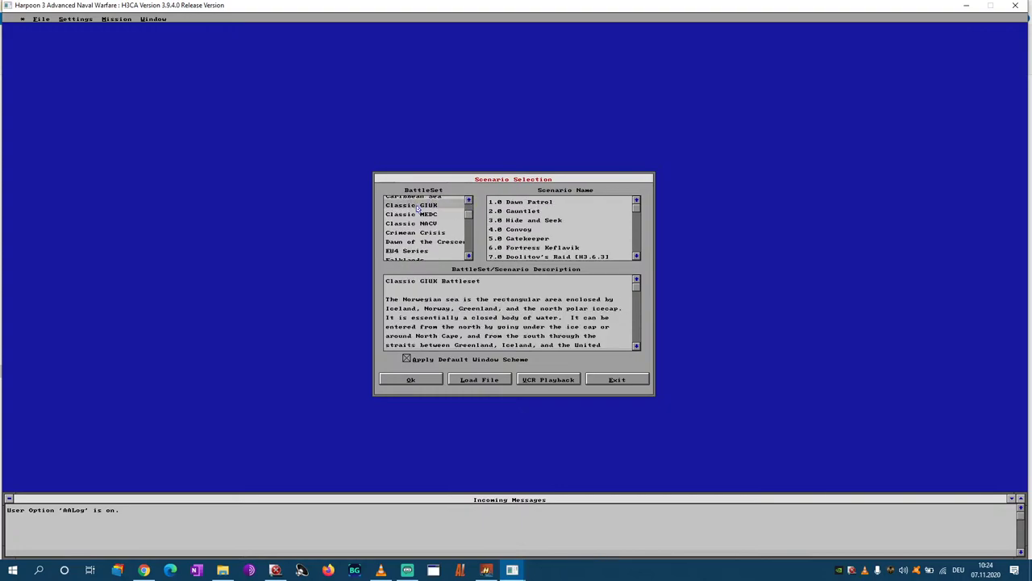
# - Select the 3.0 Hide and Seek scenario and read through its description
pyautogui.click(539, 220)
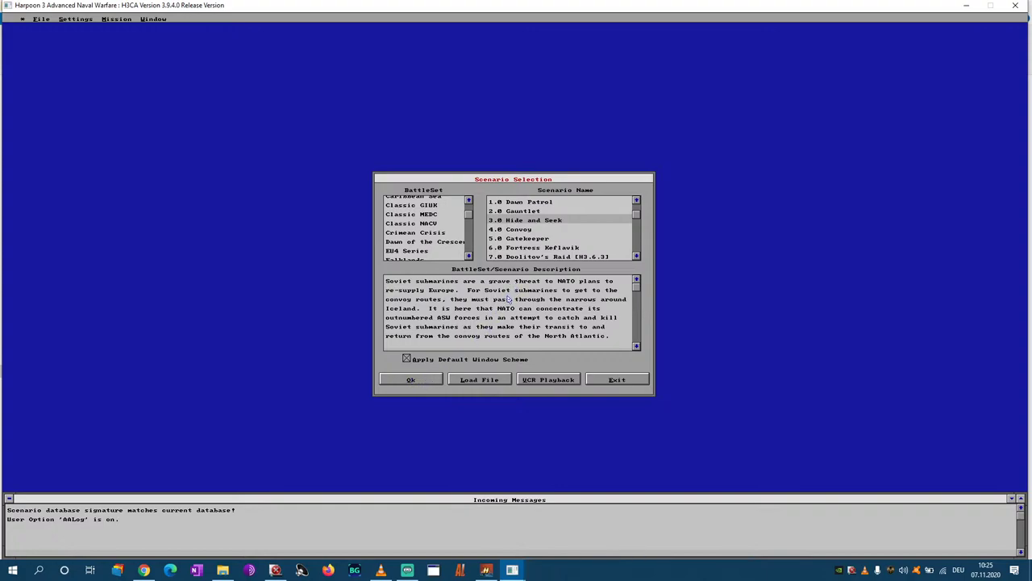
pyautogui.click(636, 347)
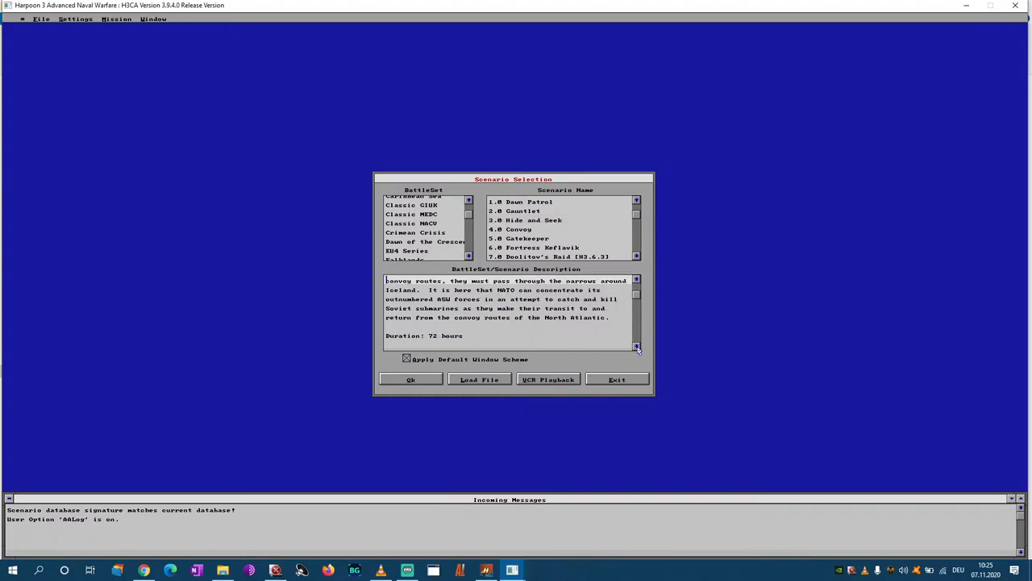
pyautogui.click(636, 347)
pyautogui.click(636, 348)
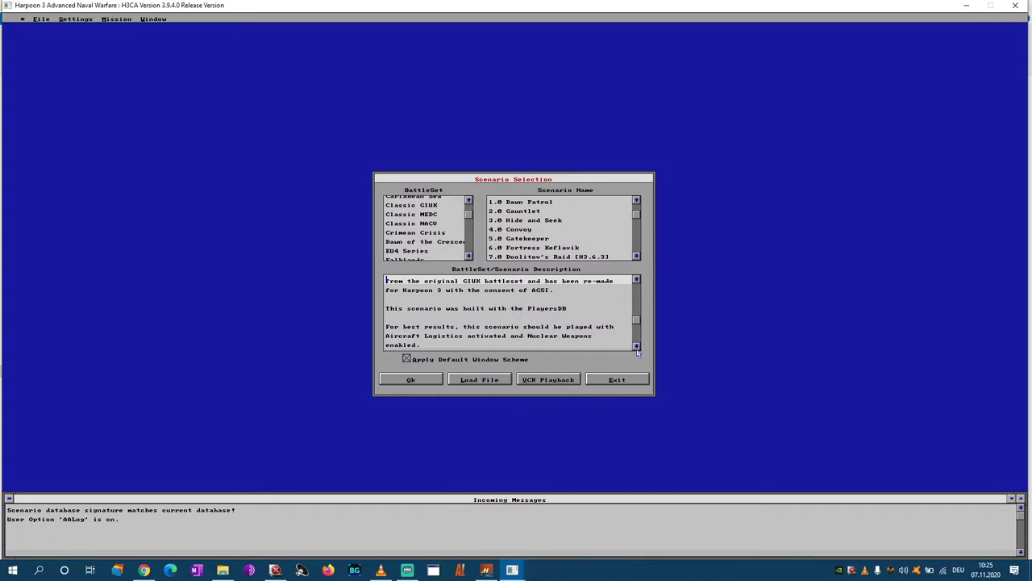
pyautogui.click(636, 347)
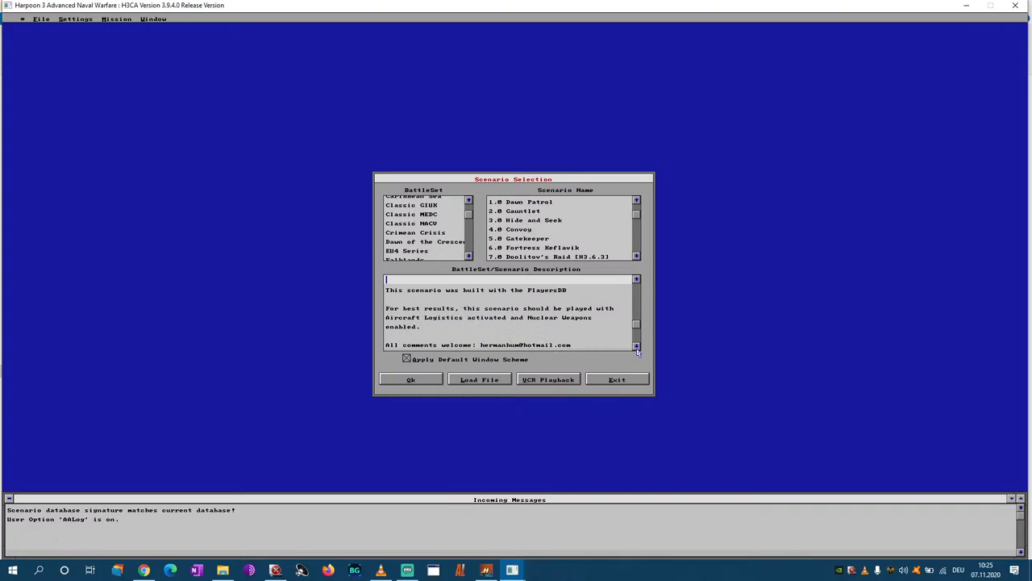
pyautogui.click(637, 348)
# - Load the selected scenario and choose to play the NATO side
pyautogui.click(412, 381)
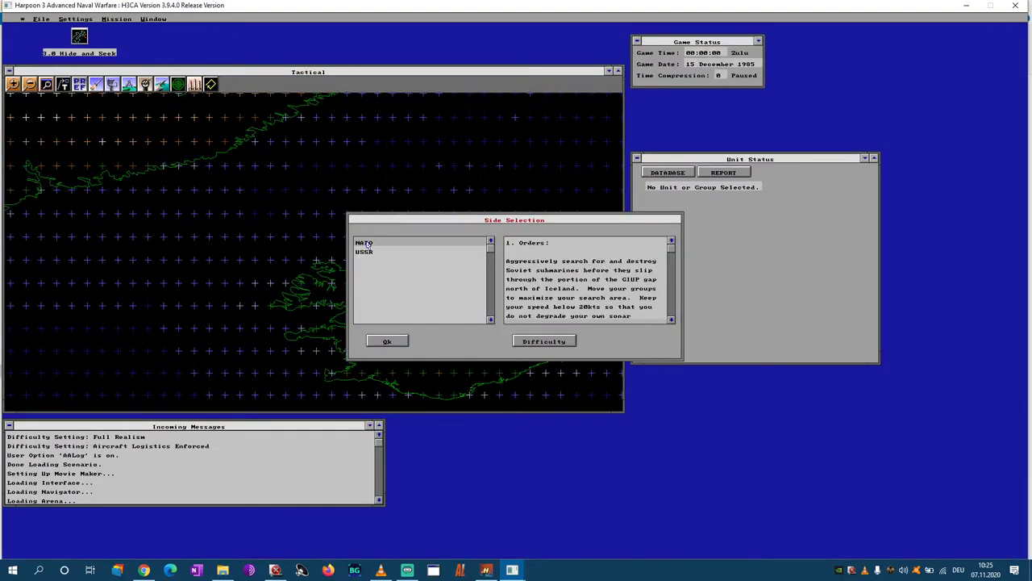
pyautogui.click(387, 341)
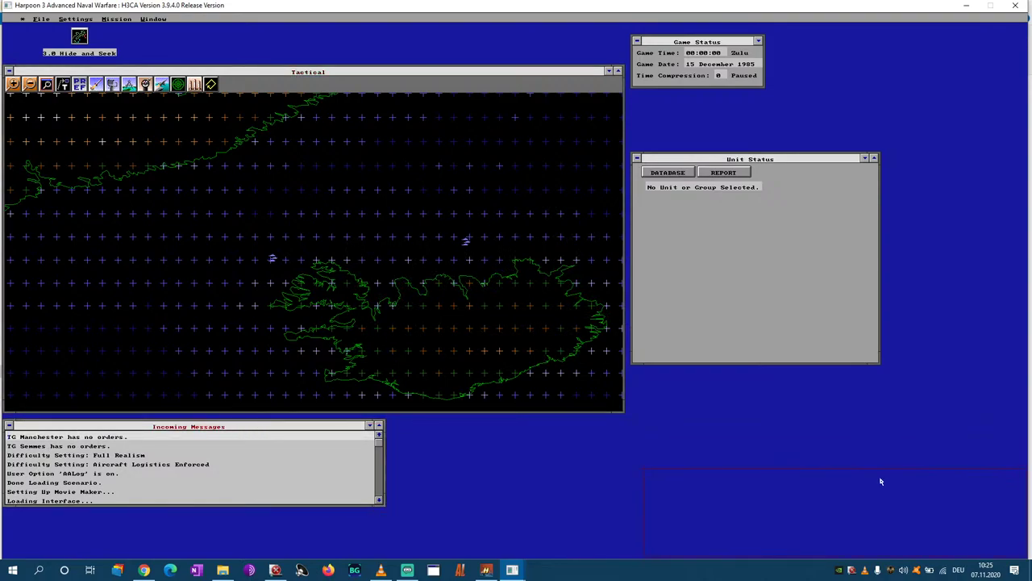
# - Rearrange the Game Status, Unit Status and Incoming Messages windows into a column beside the Tactical map
pyautogui.moveTo(881, 481); pyautogui.dragTo(882, 482)
pyautogui.moveTo(699, 49); pyautogui.dragTo(961, 36)
pyautogui.moveTo(782, 163); pyautogui.dragTo(897, 123)
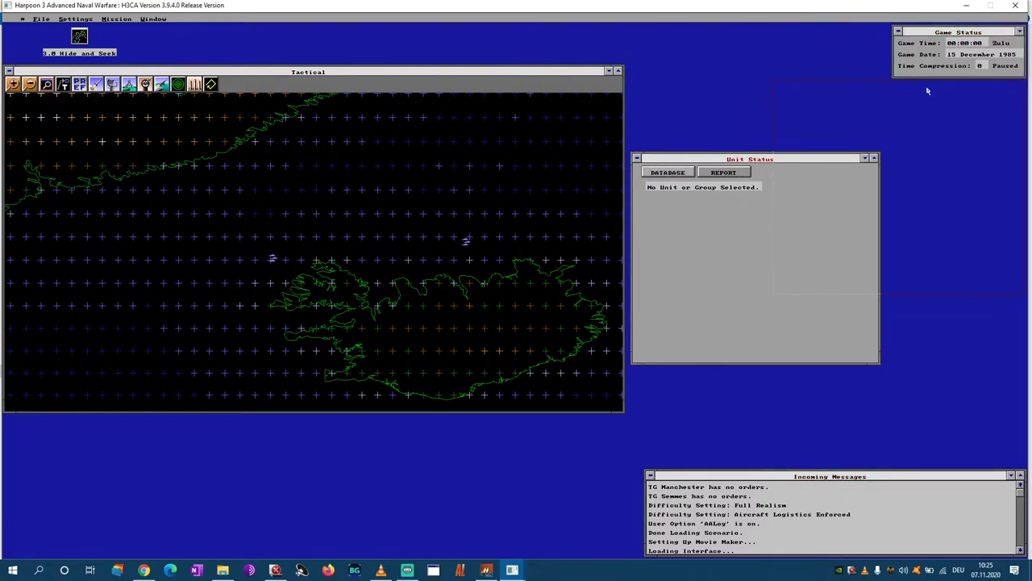
pyautogui.moveTo(927, 91); pyautogui.dragTo(927, 92)
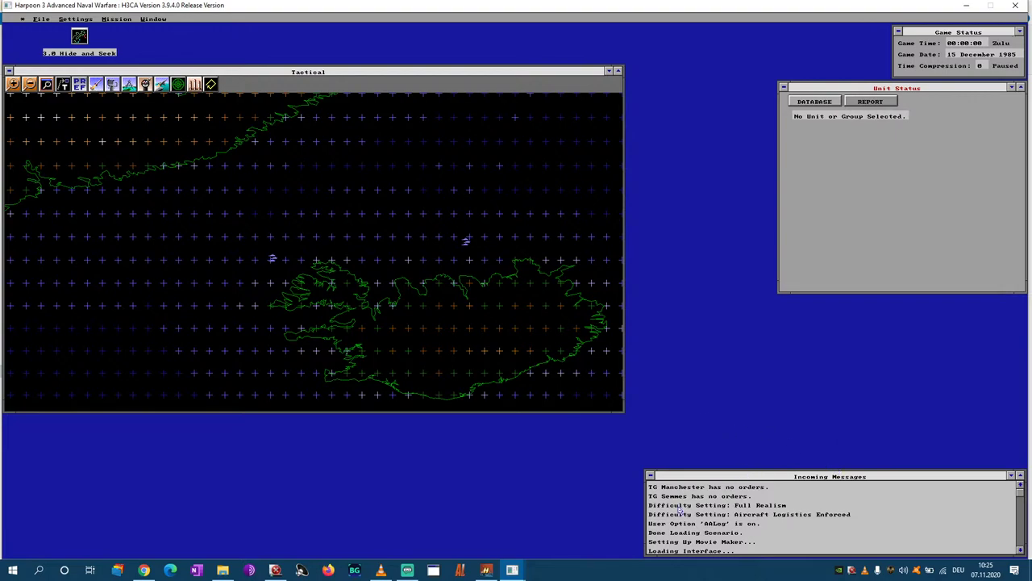
pyautogui.moveTo(674, 476); pyautogui.dragTo(826, 307)
# - Enlarge the Tactical map window to fill the free space and adjust the status and message windows beside it
pyautogui.moveTo(352, 75)
pyautogui.mouseDown()
pyautogui.moveTo(347, 46)
pyautogui.moveTo(357, 41)
pyautogui.moveTo(354, 69)
pyautogui.mouseUp()
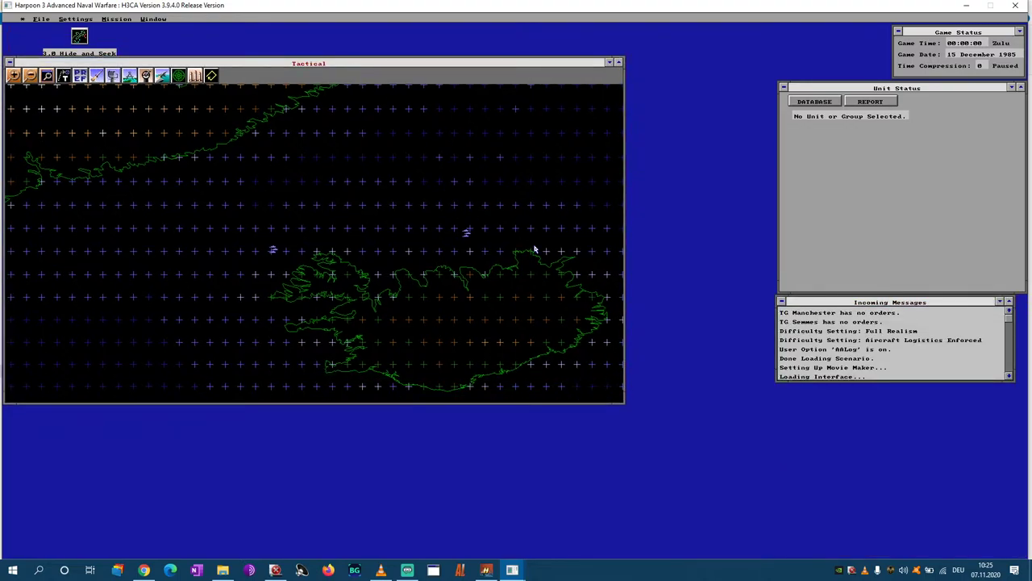
pyautogui.moveTo(622, 403); pyautogui.dragTo(807, 555)
pyautogui.moveTo(490, 62)
pyautogui.mouseDown()
pyautogui.moveTo(482, 60)
pyautogui.moveTo(496, 72)
pyautogui.mouseUp()
pyautogui.moveTo(831, 88); pyautogui.dragTo(836, 86)
pyautogui.moveTo(836, 304); pyautogui.dragTo(841, 305)
pyautogui.moveTo(929, 34); pyautogui.dragTo(884, 34)
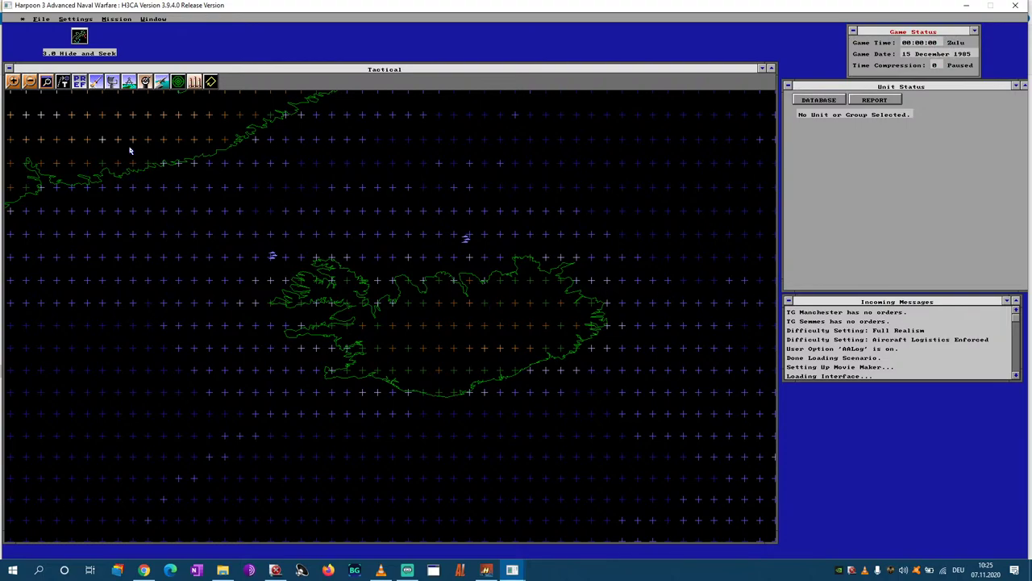
# - Turn off Water Depths and Land Elevations in the Tactical map's preferences
pyautogui.click(79, 84)
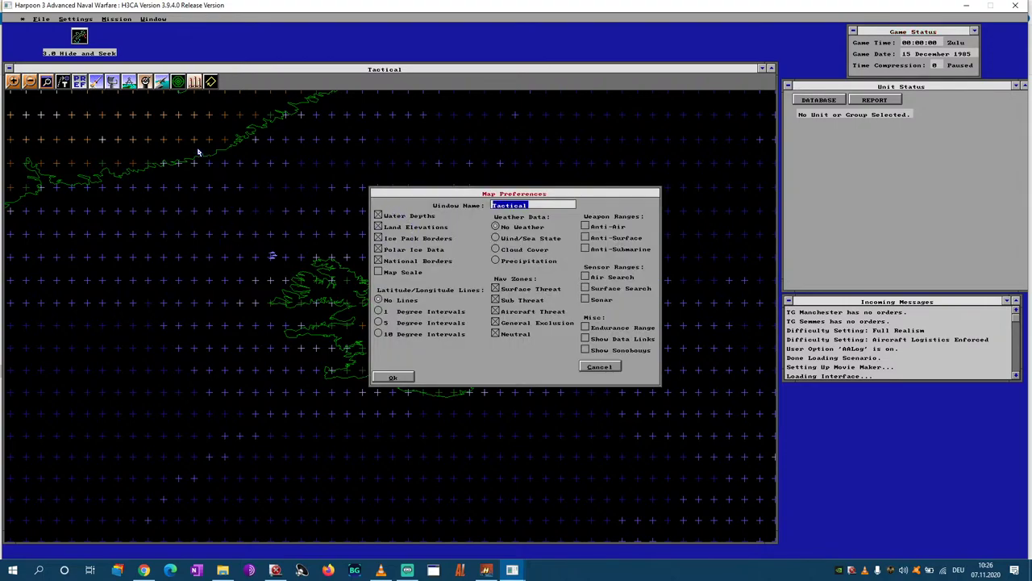
pyautogui.click(398, 216)
pyautogui.click(400, 227)
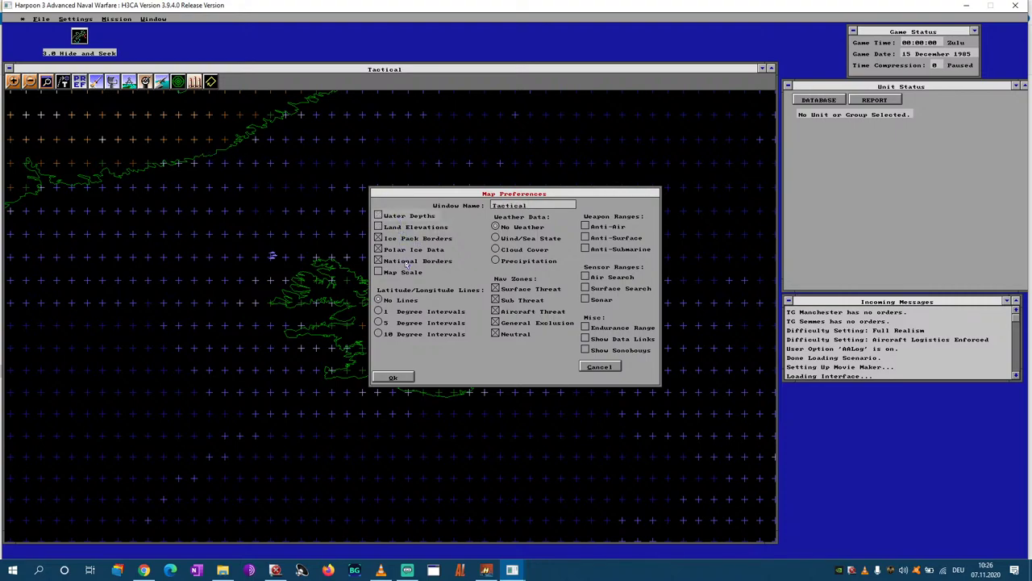
pyautogui.click(406, 379)
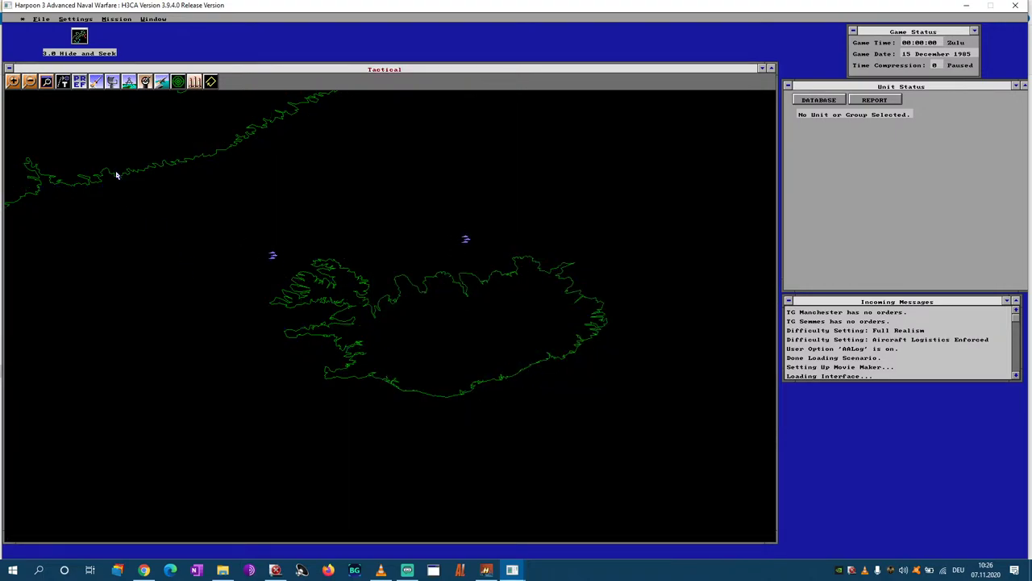
# - Apply the Aegis Display default color palette to the game
pyautogui.click(86, 18)
pyautogui.moveTo(107, 106)
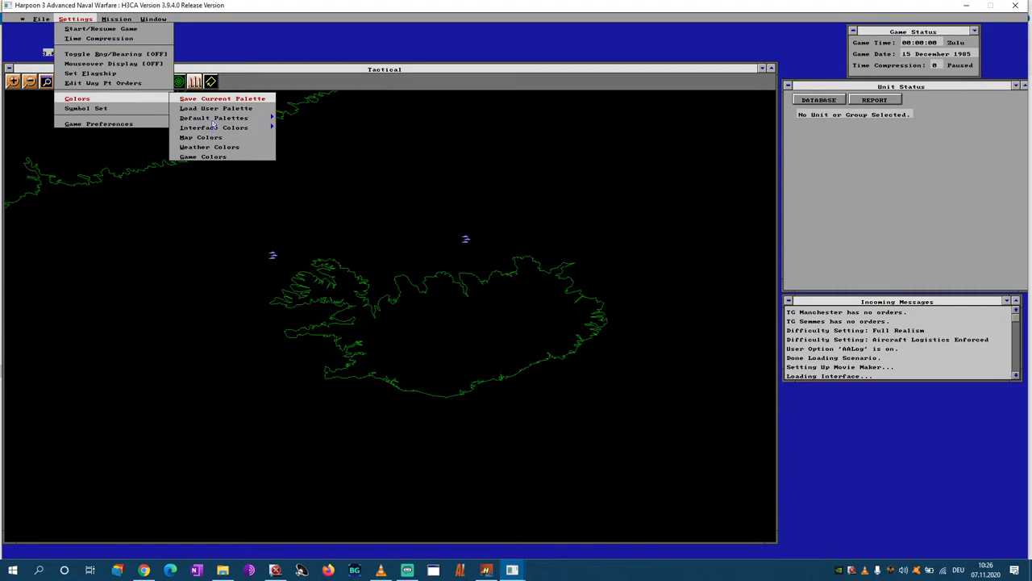
pyautogui.moveTo(215, 120)
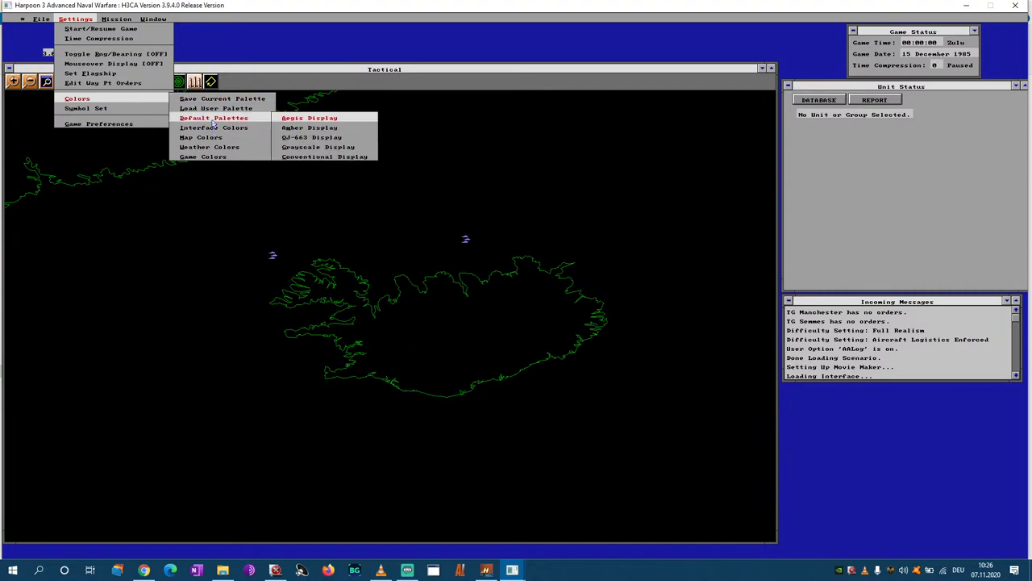
pyautogui.click(305, 121)
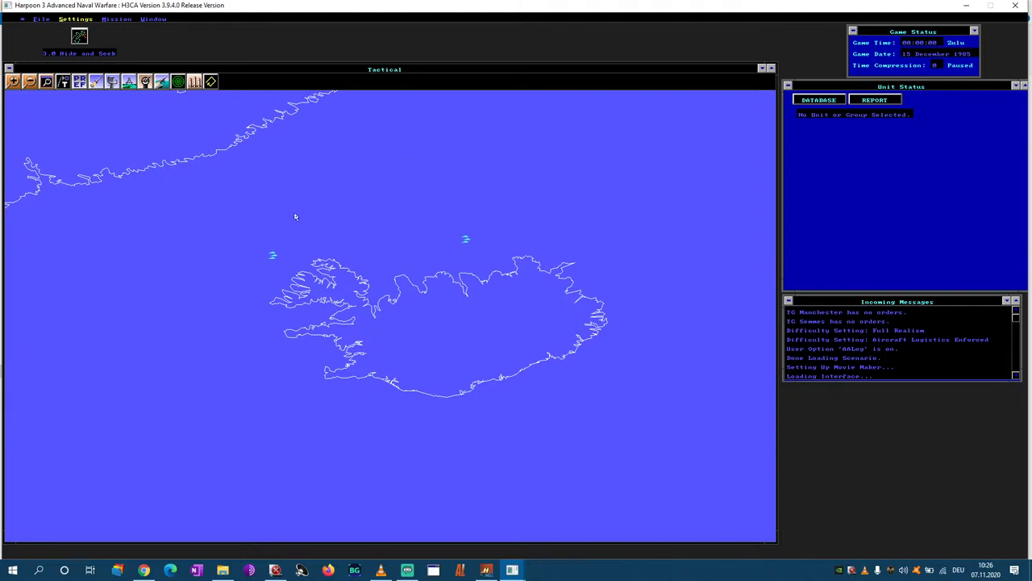
# - Select the NATO task group northwest of Iceland to view its group status
pyautogui.click(272, 258)
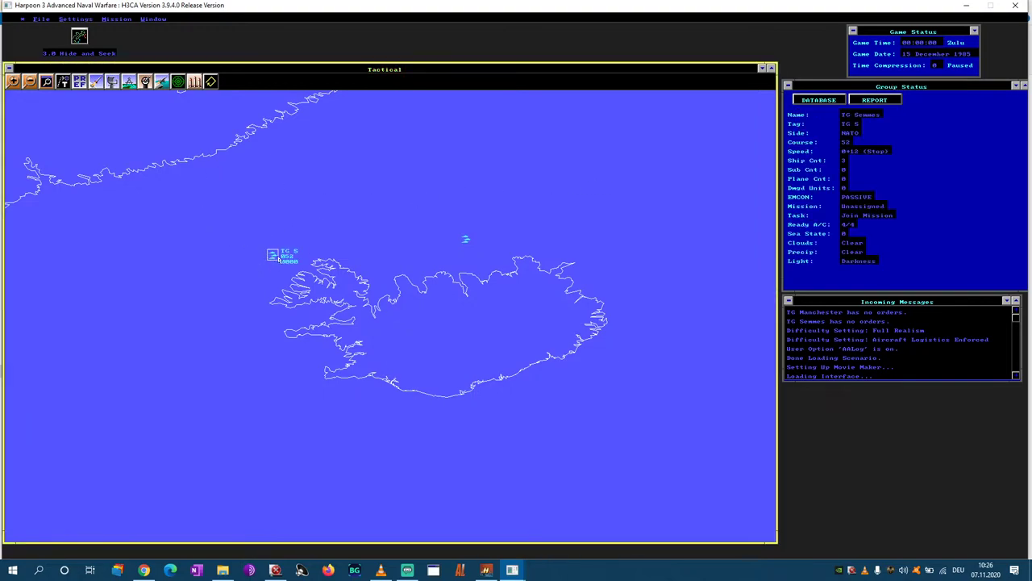
# - Check the group status of the NATO task group north of Iceland and reselect the northwestern task group
pyautogui.click(466, 241)
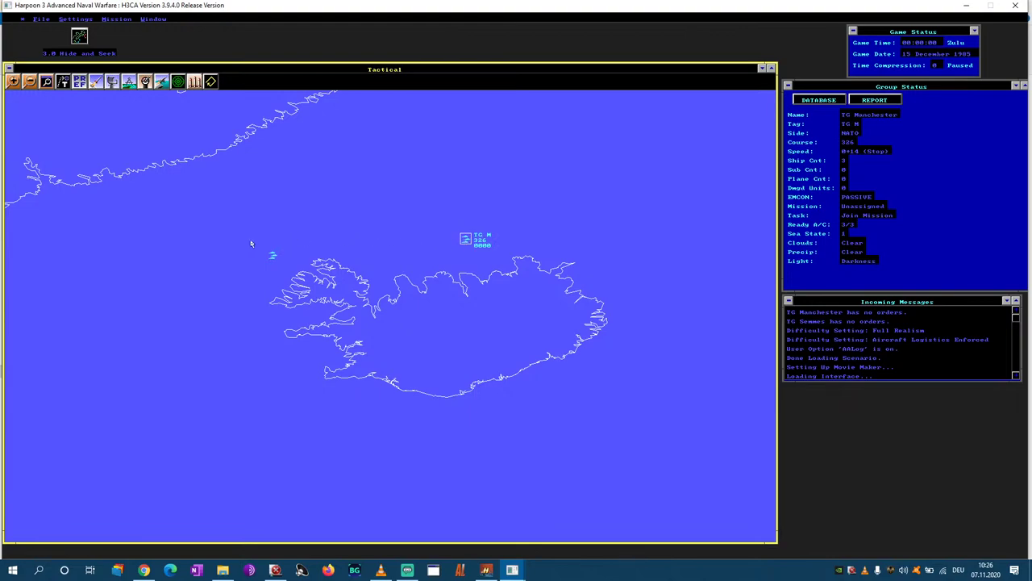
pyautogui.click(274, 256)
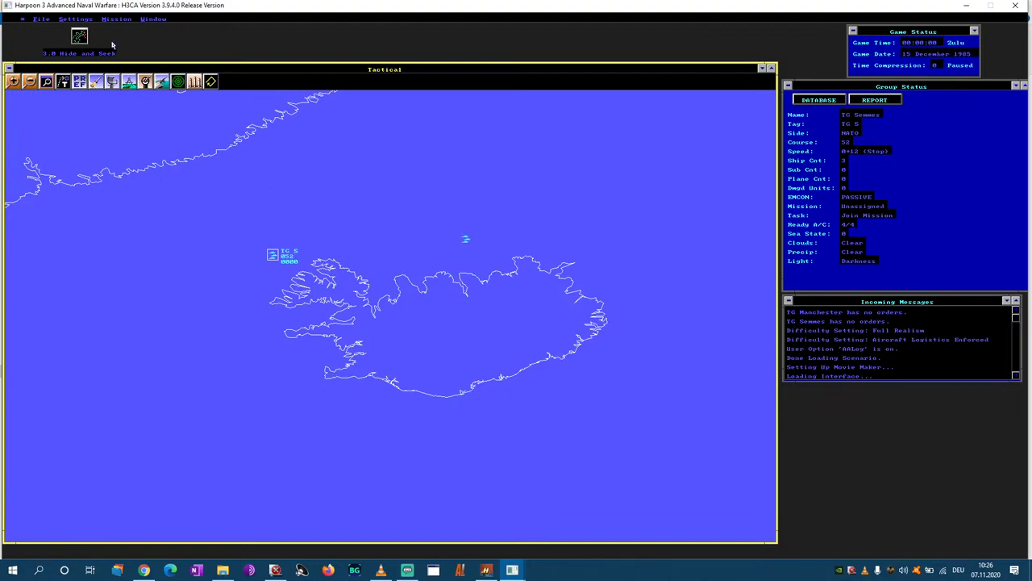
# - Unpause the game and set the time compression to 1 second
pyautogui.click(78, 20)
pyautogui.click(89, 30)
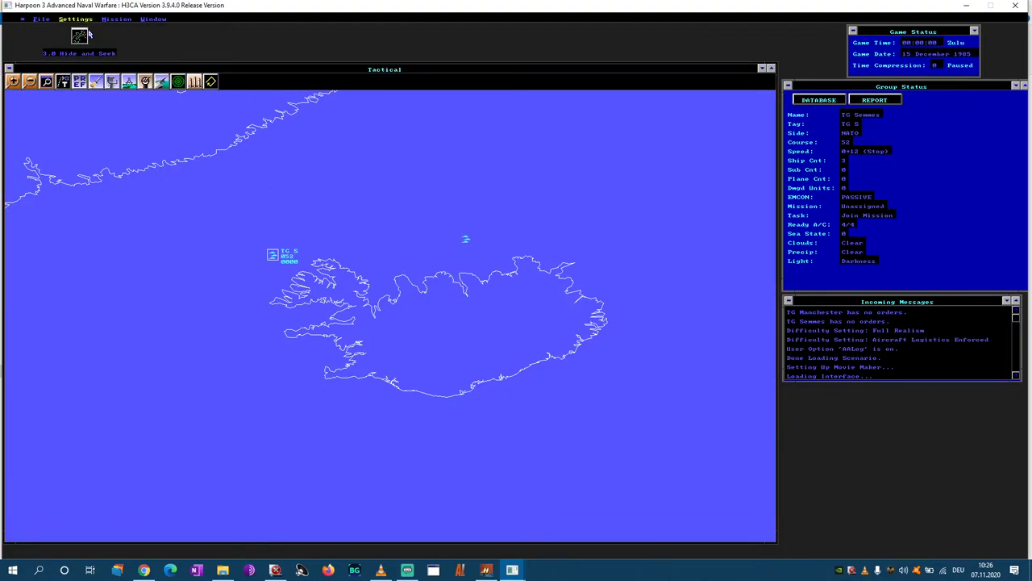
pyautogui.click(75, 18)
pyautogui.click(89, 41)
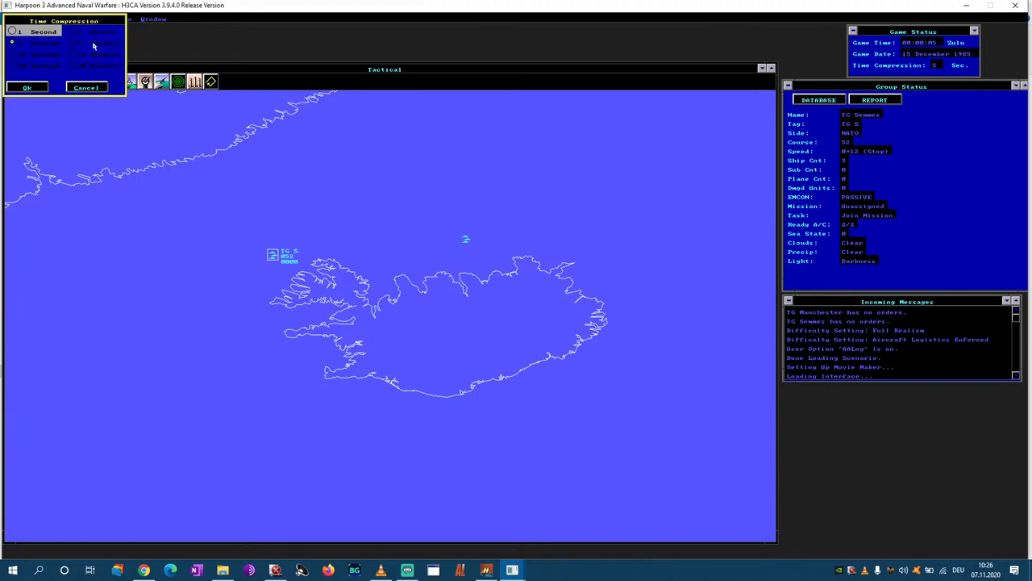
pyautogui.click(28, 87)
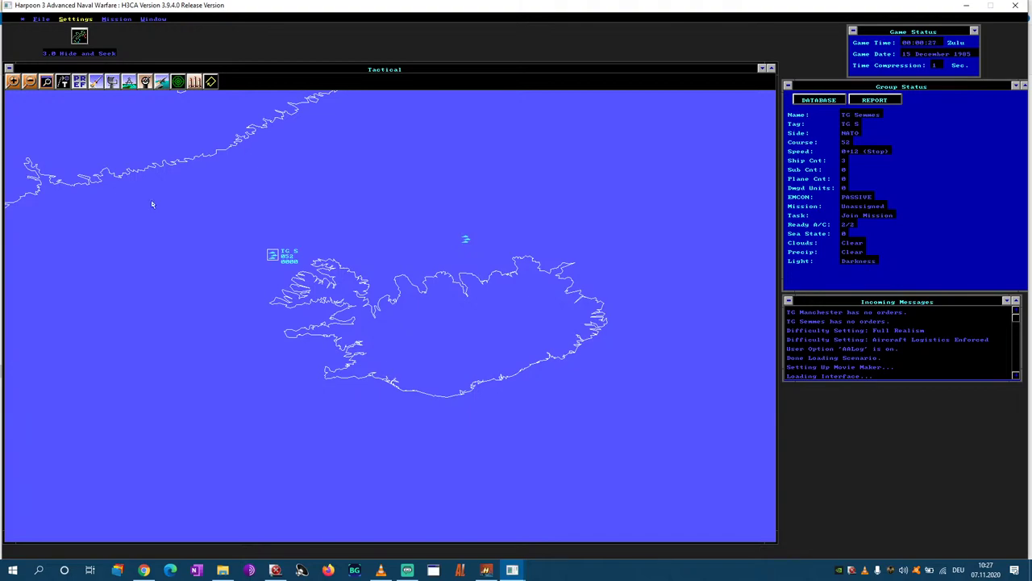
pyautogui.click(274, 258)
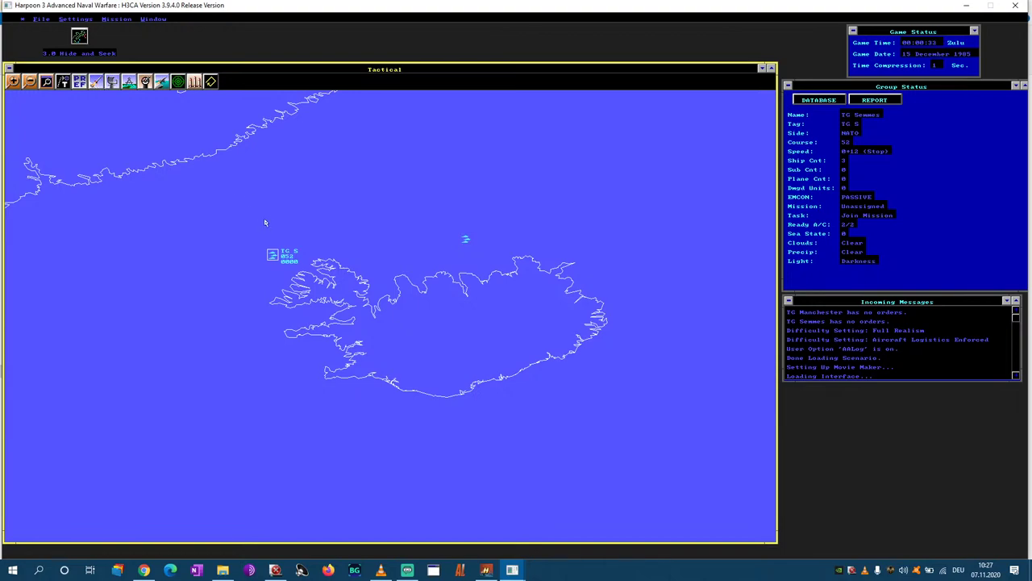
pyautogui.click(79, 83)
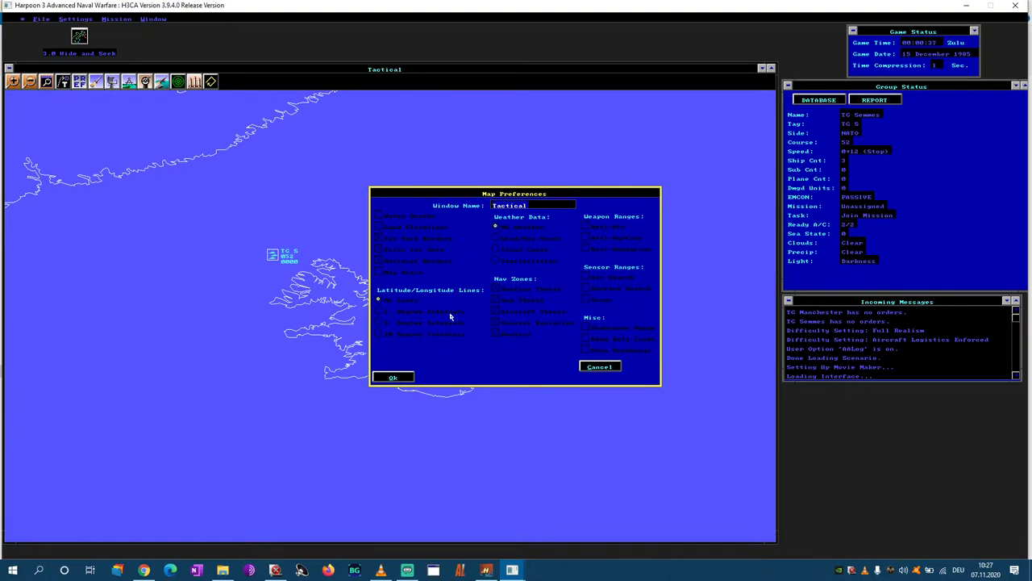
pyautogui.click(600, 366)
# - Switch the game to the default color palette with a black map and amber lines and text
pyautogui.click(112, 20)
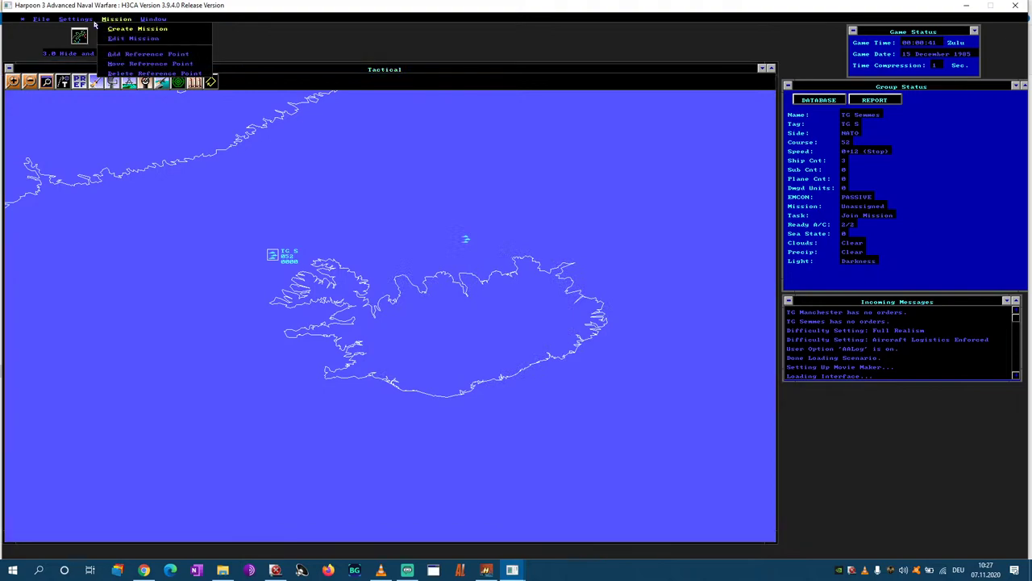
pyautogui.moveTo(77, 19)
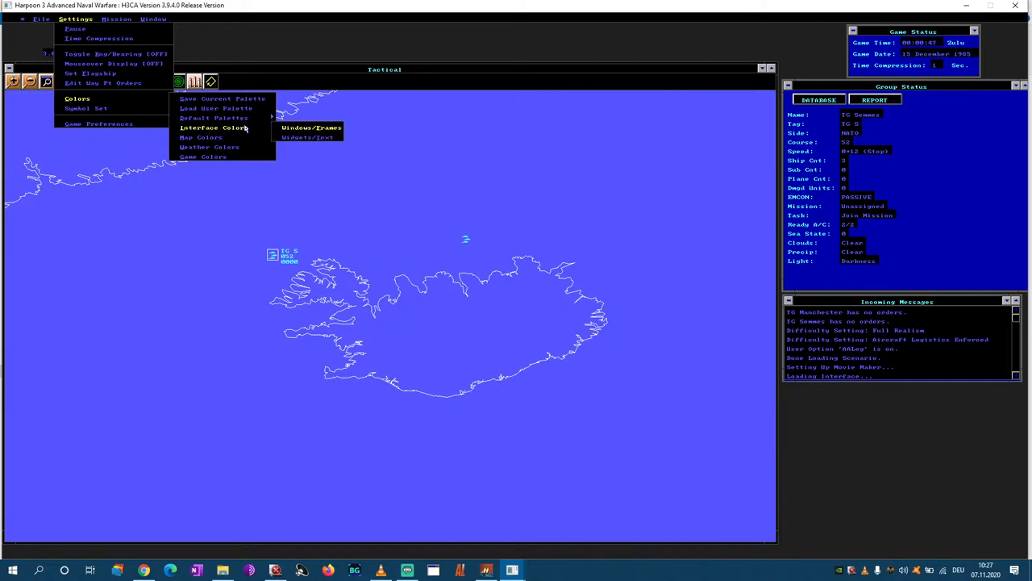
pyautogui.moveTo(239, 121)
pyautogui.click(302, 127)
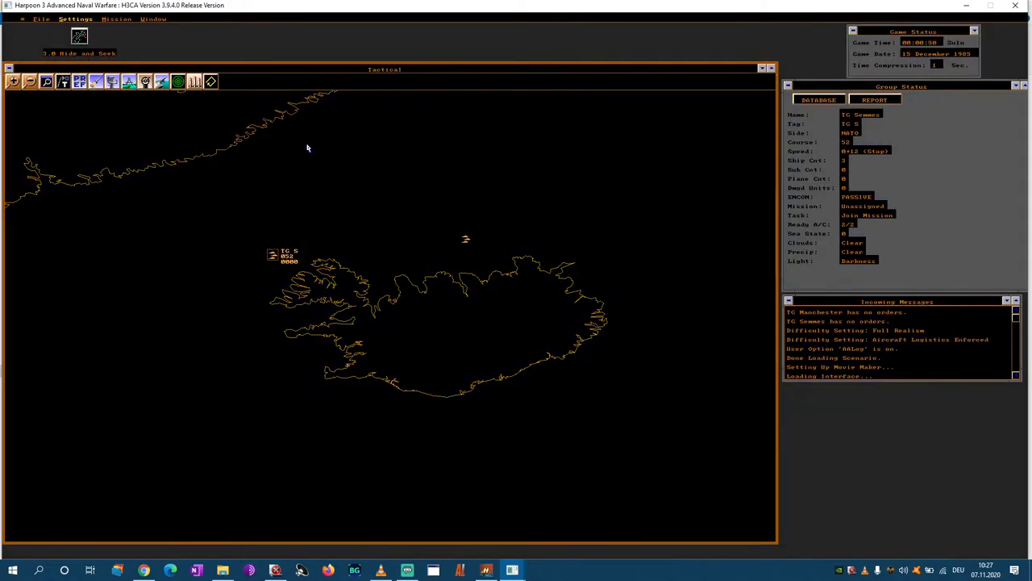
# - In the Tactical map's preferences, turn on Anti-Air, Anti-Surface and Anti-Submarine weapon ranges plus Air Search, Surface Search and Sonar sensor ranges
pyautogui.click(79, 83)
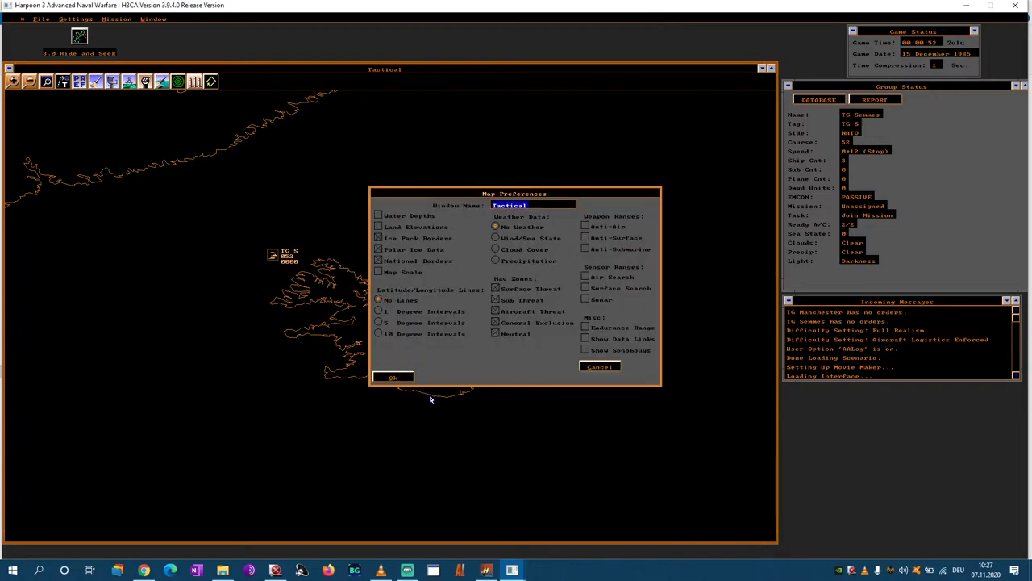
pyautogui.click(585, 227)
pyautogui.click(586, 249)
pyautogui.click(586, 238)
pyautogui.click(587, 276)
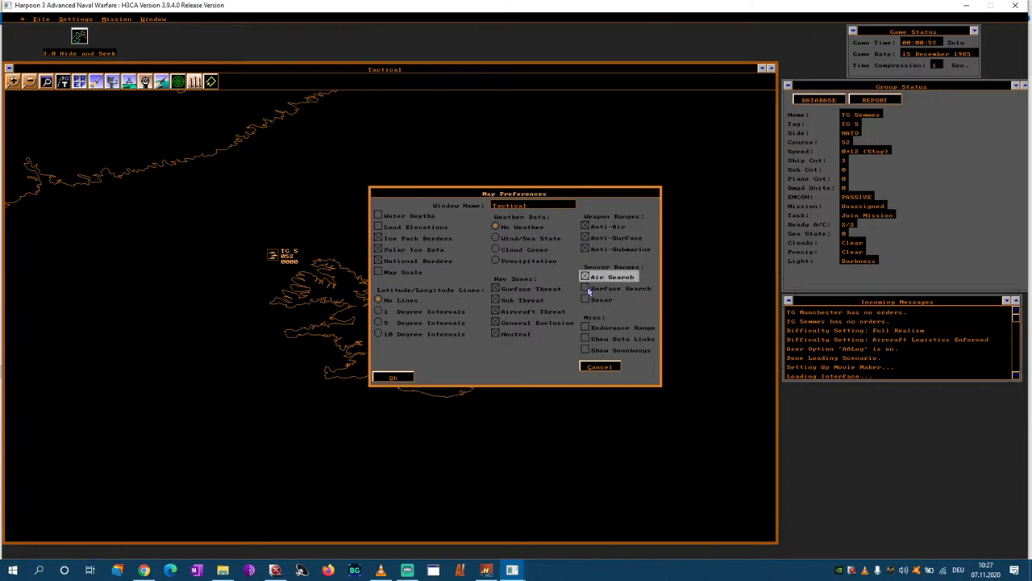
pyautogui.click(588, 288)
pyautogui.click(587, 300)
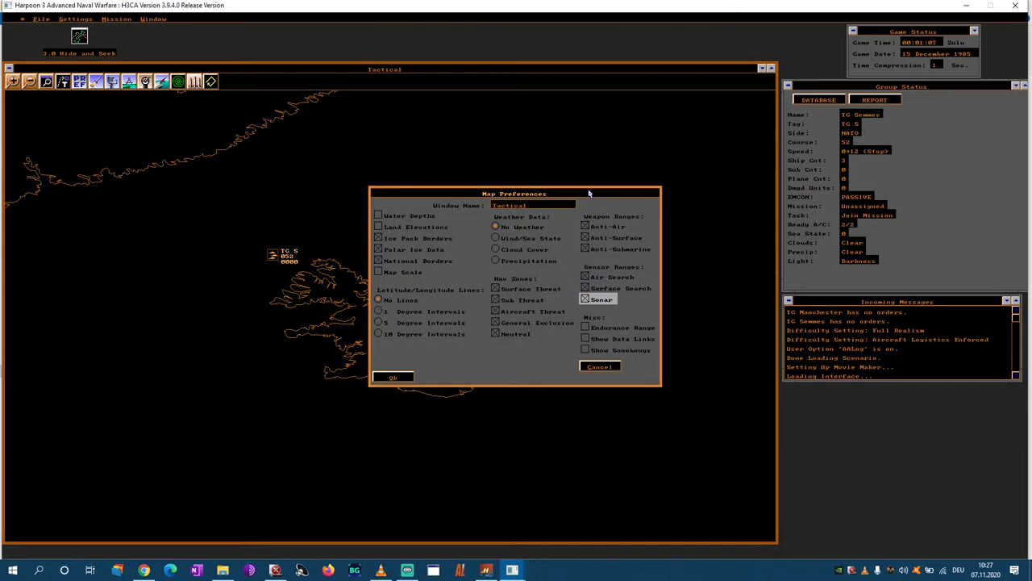
# - Turn on Endurance Range, Show Data Links and Show Sonobuoys in the map preferences and apply the changes
pyautogui.moveTo(590, 192); pyautogui.dragTo(593, 182)
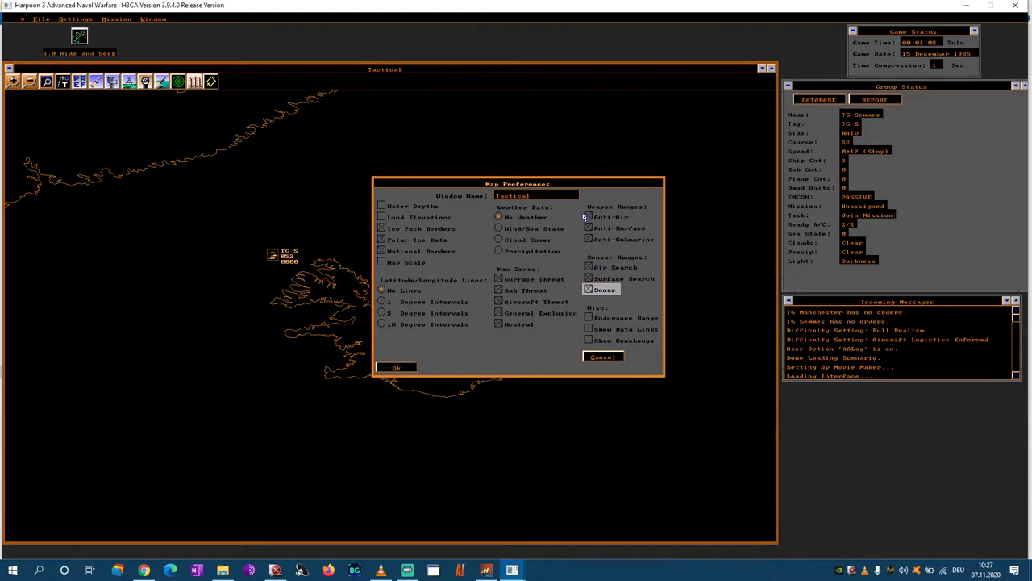
pyautogui.click(588, 318)
pyautogui.click(588, 329)
pyautogui.click(589, 341)
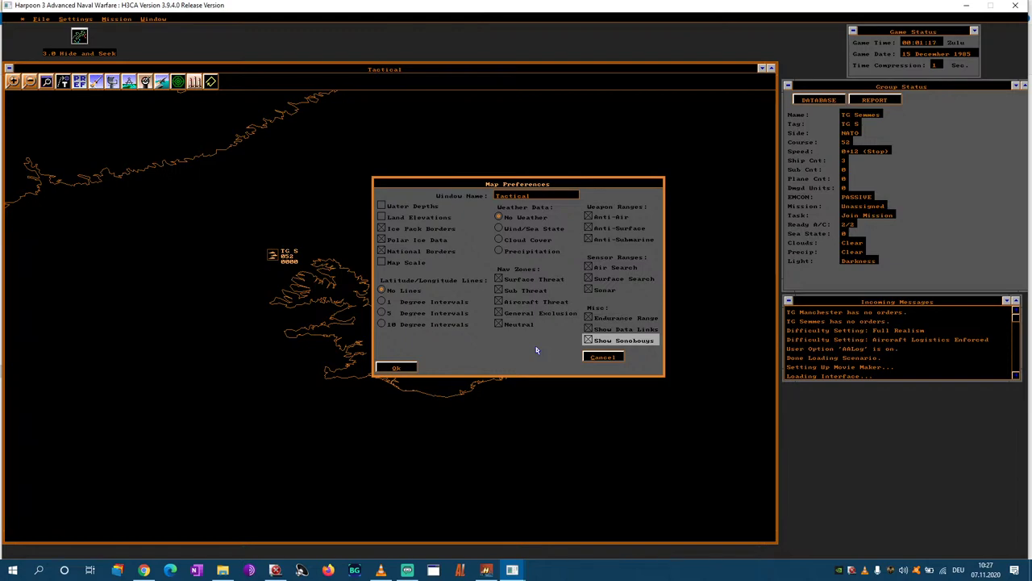
pyautogui.click(410, 367)
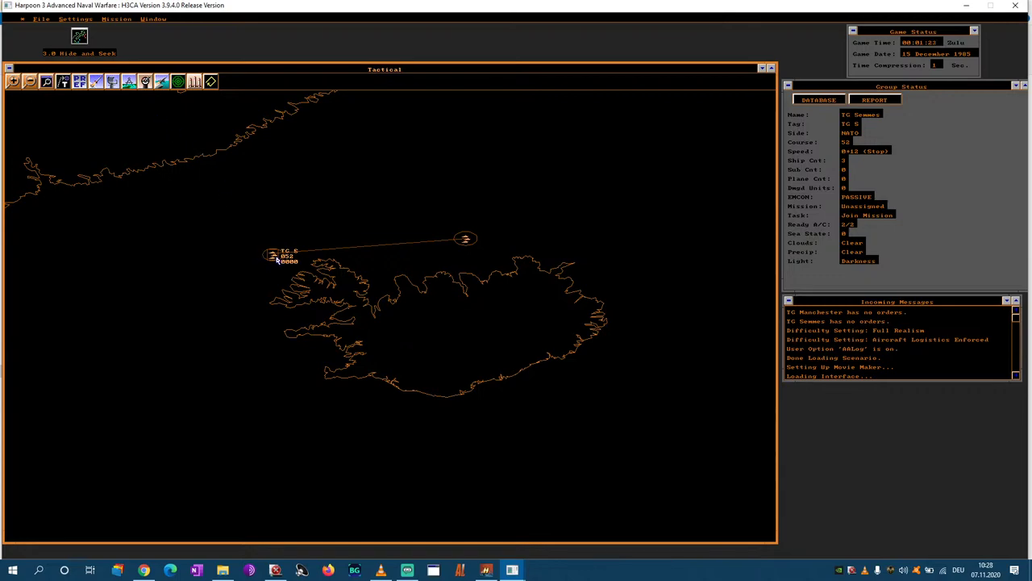
# - View the platform database from the Group Status window and close it again
pyautogui.press('Left')
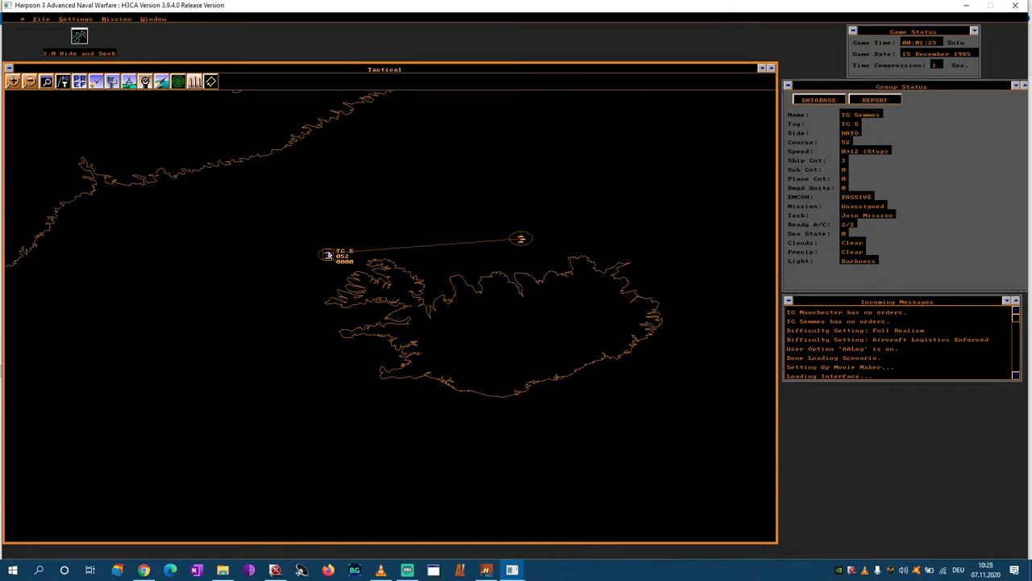
pyautogui.click(797, 100)
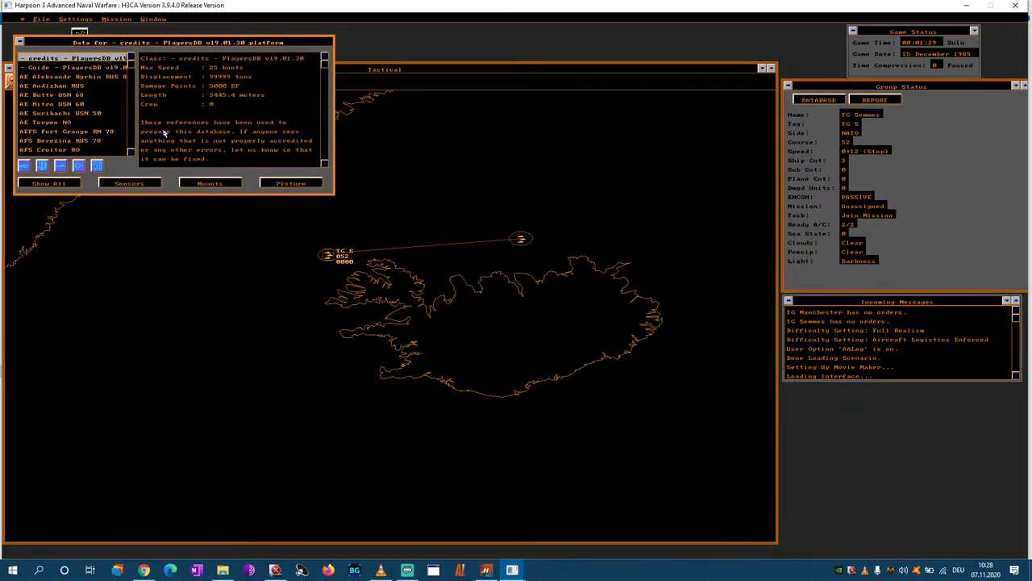
pyautogui.click(21, 41)
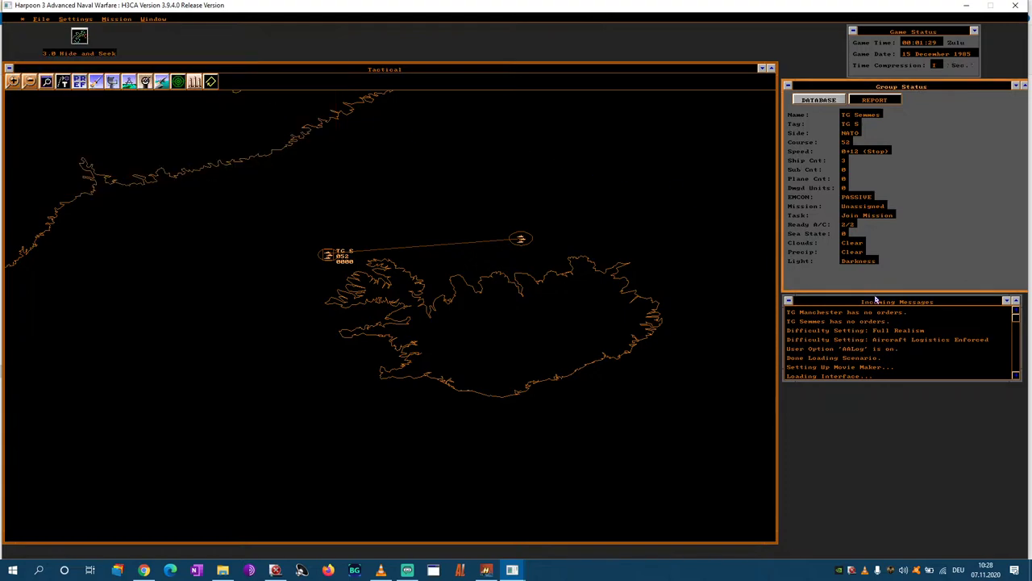
# - Widen the Incoming Messages window, move it level with the Tactical map's lower edge, and place the Group Status window directly above it
pyautogui.moveTo(878, 303); pyautogui.dragTo(877, 325)
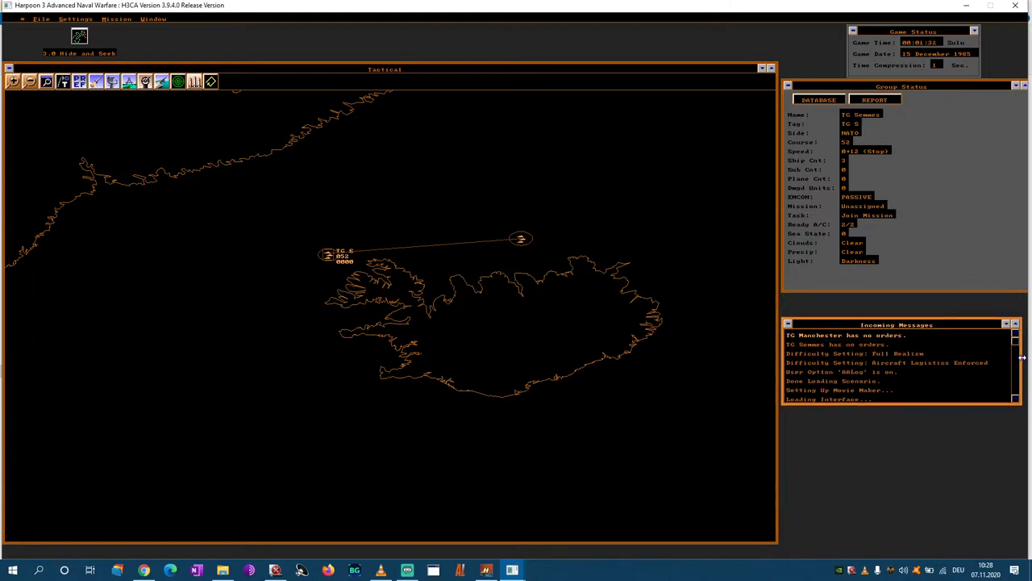
pyautogui.moveTo(1027, 359); pyautogui.dragTo(1031, 359)
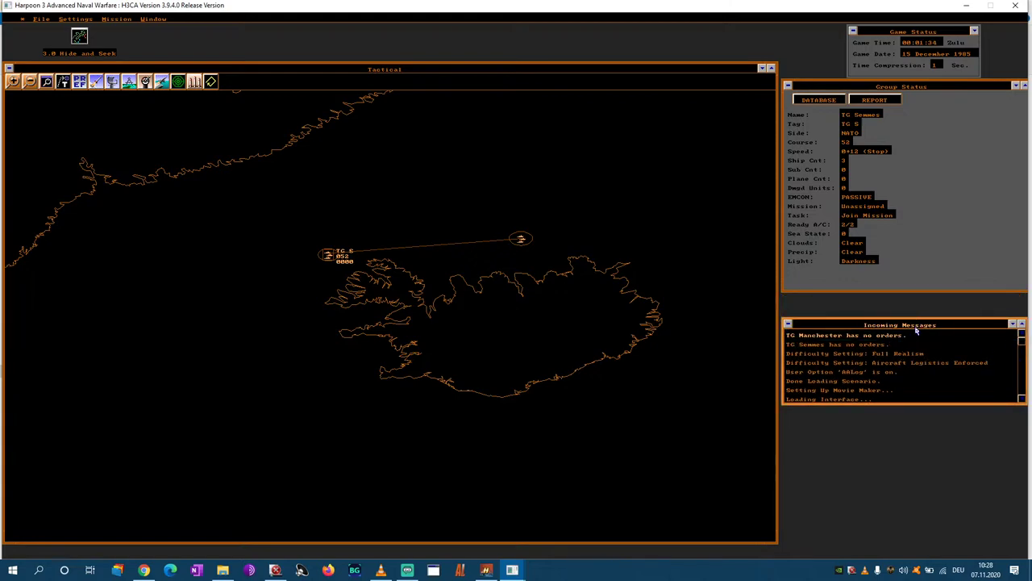
pyautogui.moveTo(923, 325); pyautogui.dragTo(919, 470)
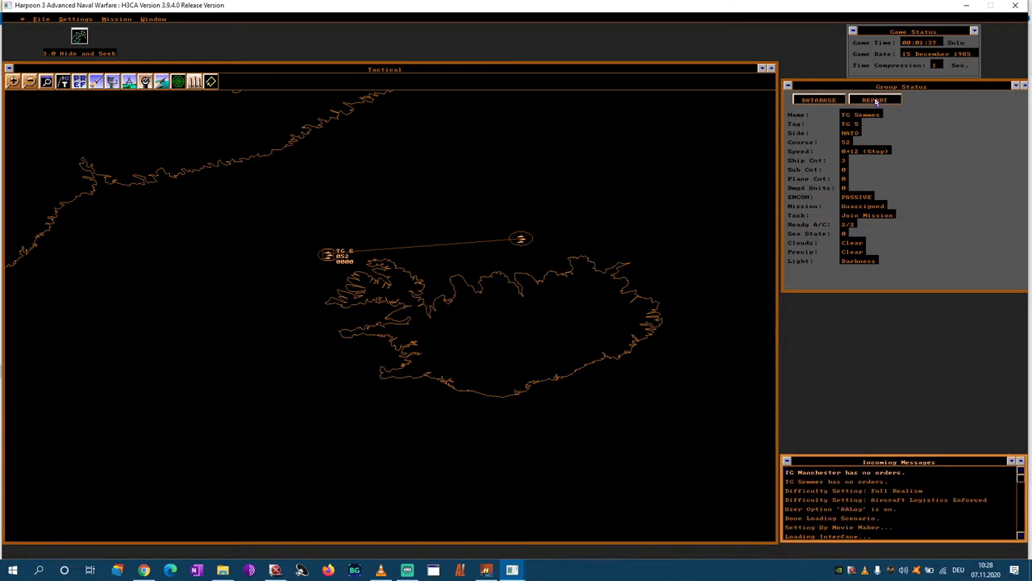
pyautogui.click(893, 127)
pyautogui.moveTo(884, 86); pyautogui.dragTo(884, 250)
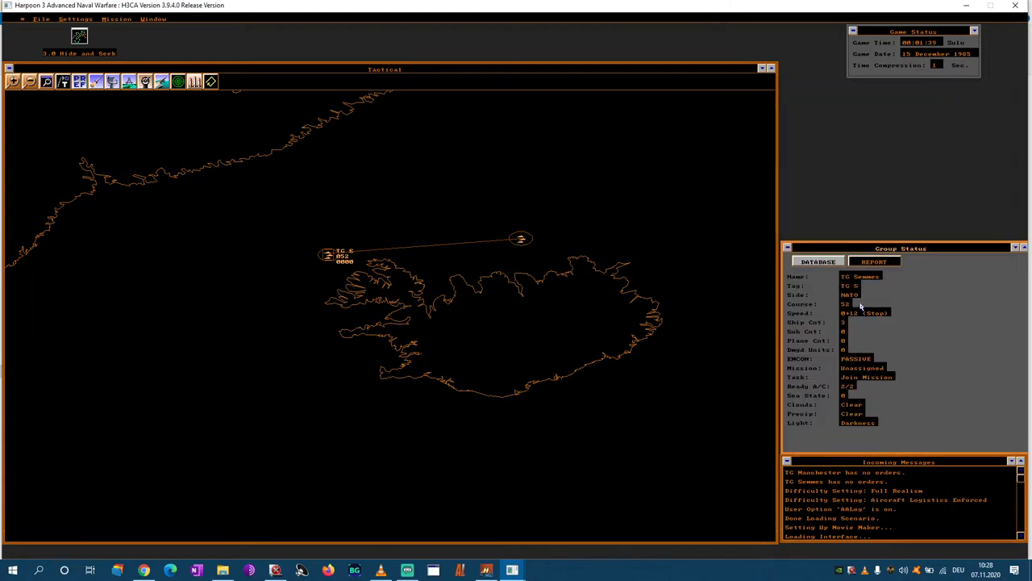
# - Review TG Semmes' status report with its ship roster and its Launch/Ready Aircraft list, closing both without changes
pyautogui.click(865, 264)
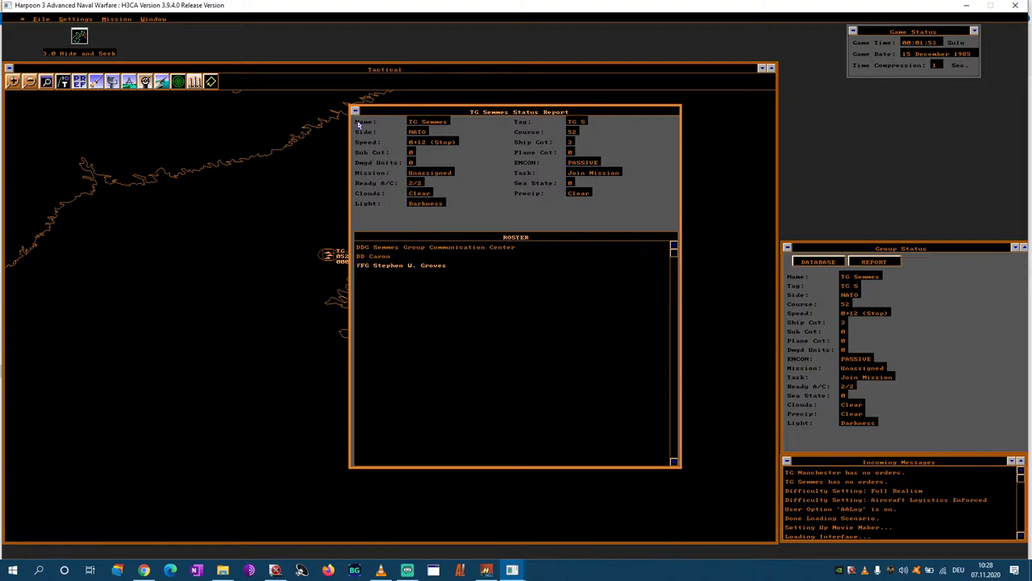
pyautogui.click(355, 111)
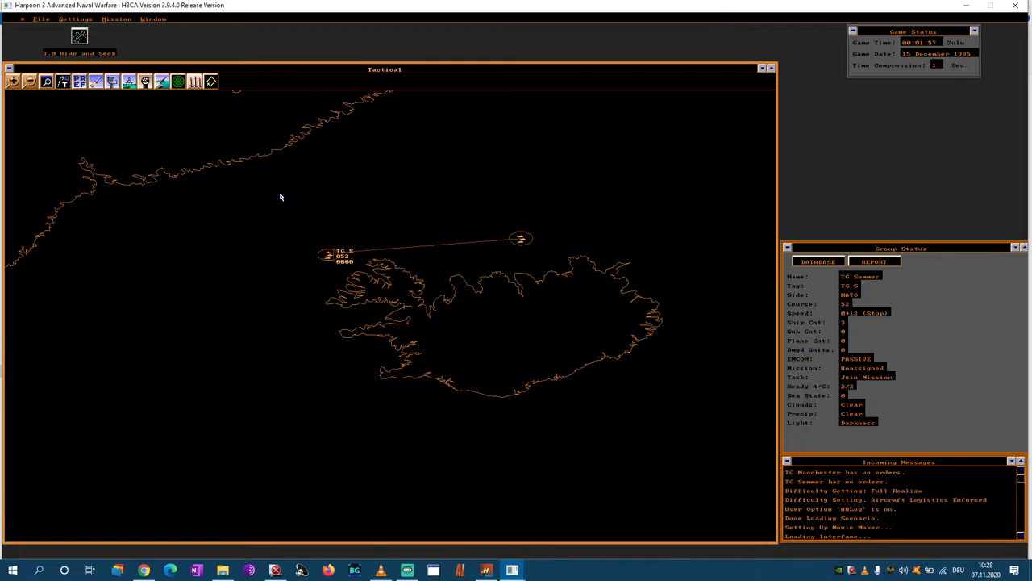
pyautogui.click(162, 83)
pyautogui.moveTo(170, 34); pyautogui.dragTo(460, 175)
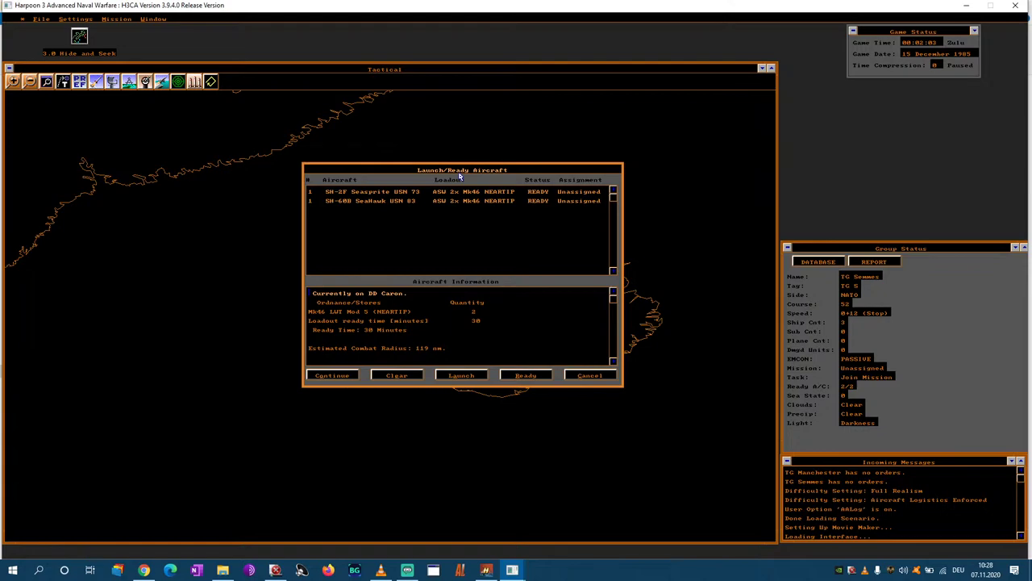
pyautogui.click(588, 375)
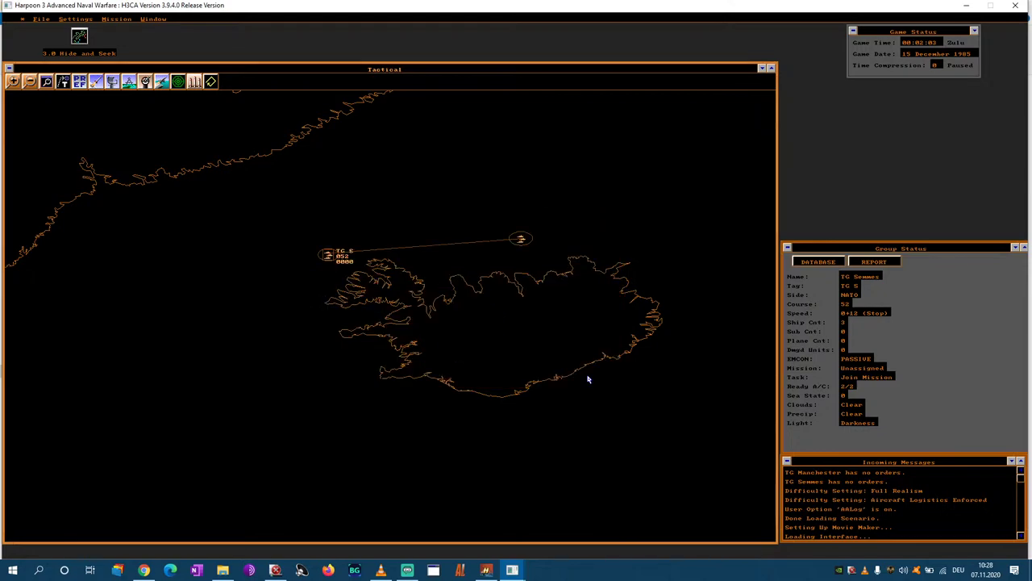
# - Add a mission reference point on the map near the Greenland coast, northwest of TG Semmes
pyautogui.click(145, 21)
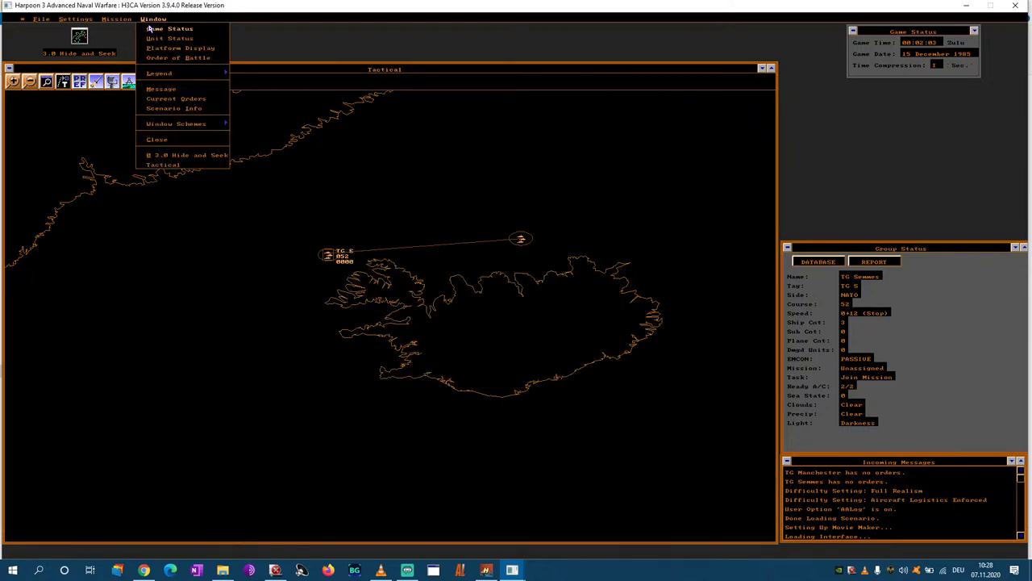
pyautogui.moveTo(128, 23)
pyautogui.click(133, 61)
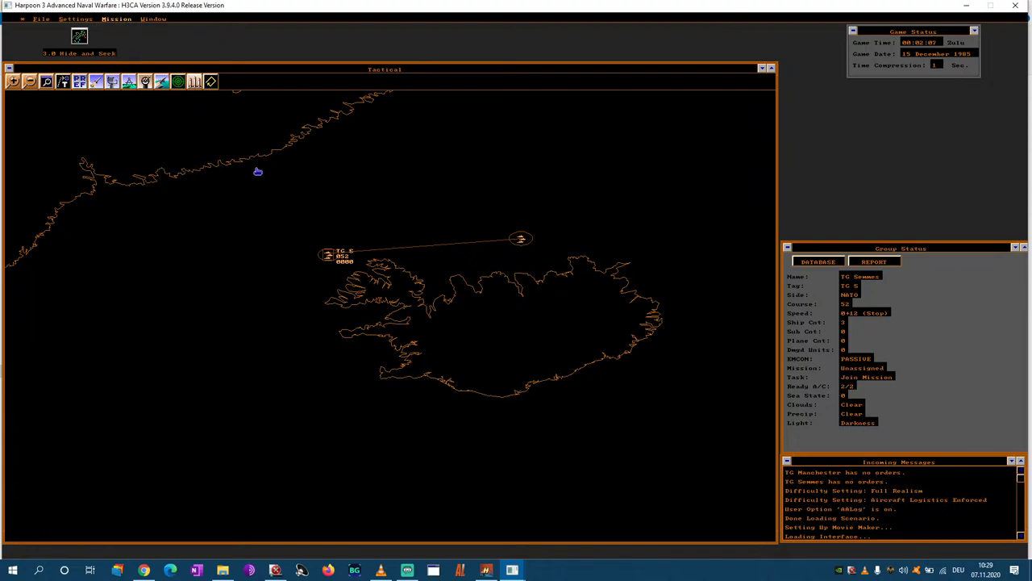
pyautogui.click(129, 20)
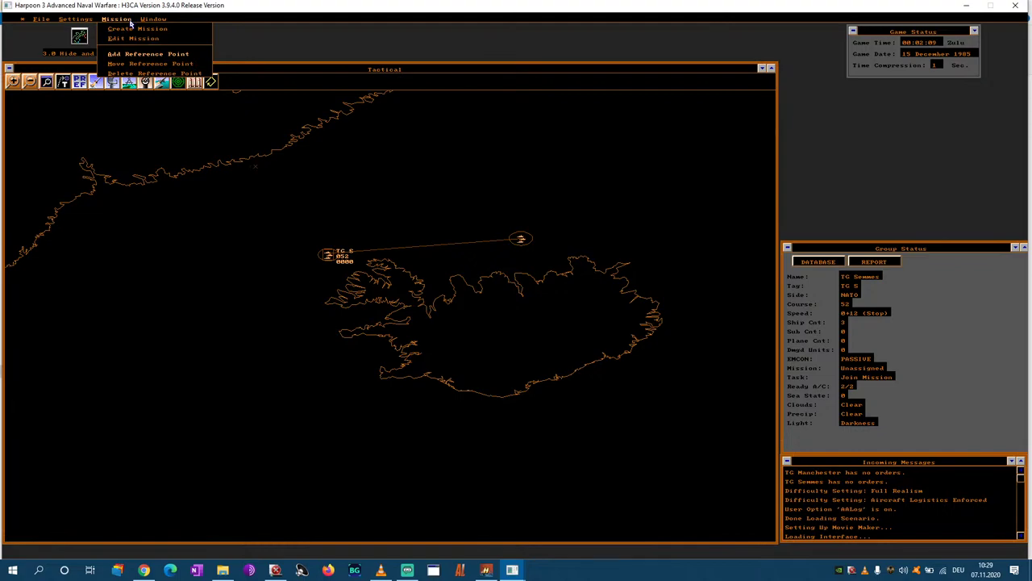
pyautogui.click(142, 54)
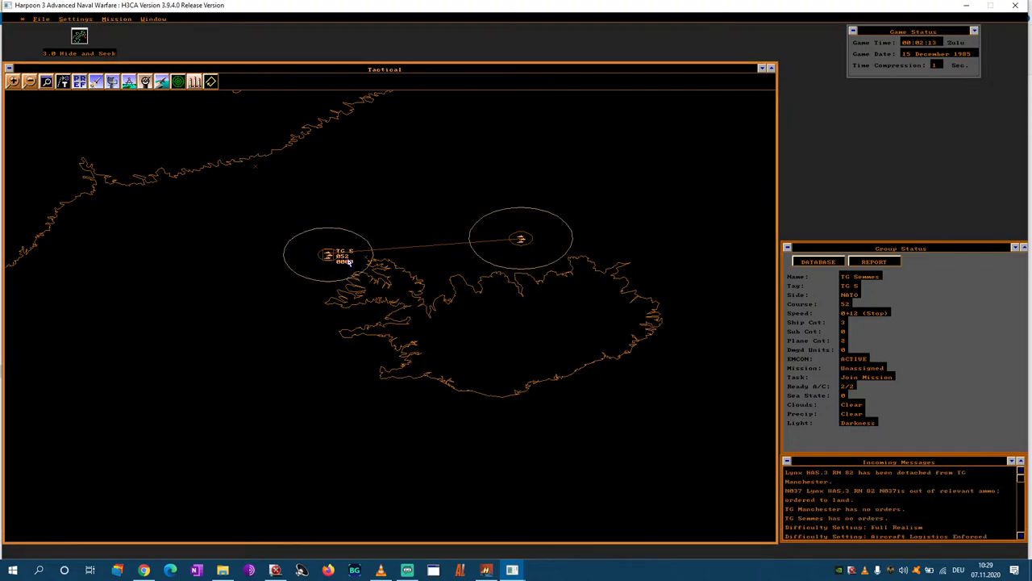
pyautogui.click(255, 167)
pyautogui.press('alt')
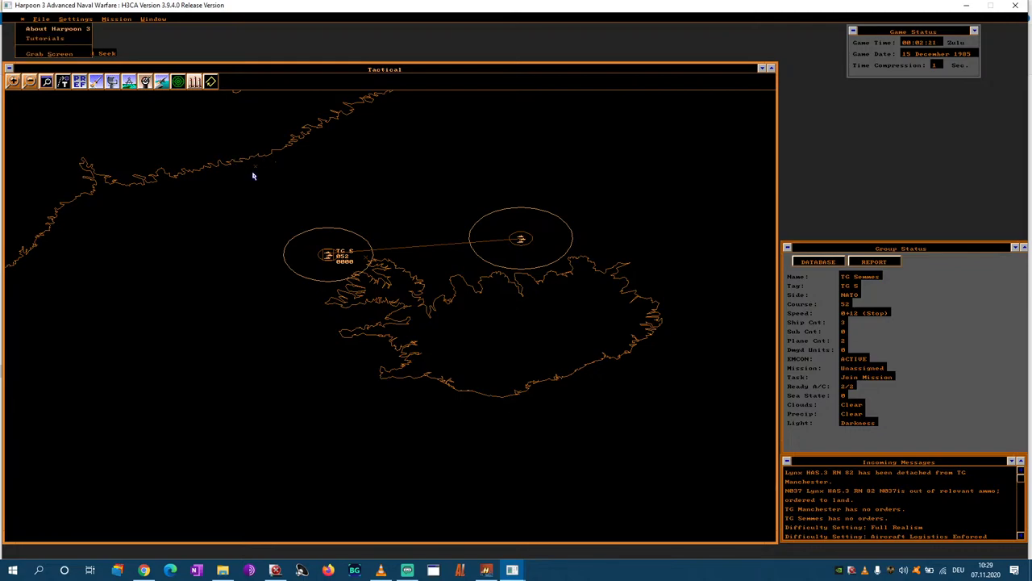
pyautogui.press('Escape')
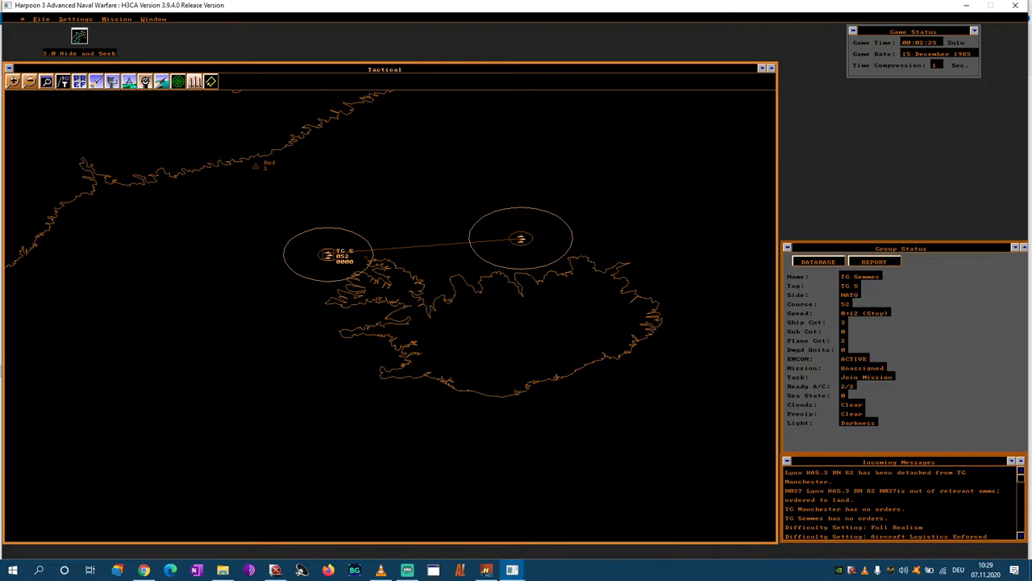
# - Lower the volume of HU3 v3.9.4 Gamemenu in the Windows volume mixer and return to the game
pyautogui.rightClick(904, 570)
pyautogui.click(920, 521)
pyautogui.moveTo(928, 470); pyautogui.dragTo(928, 500)
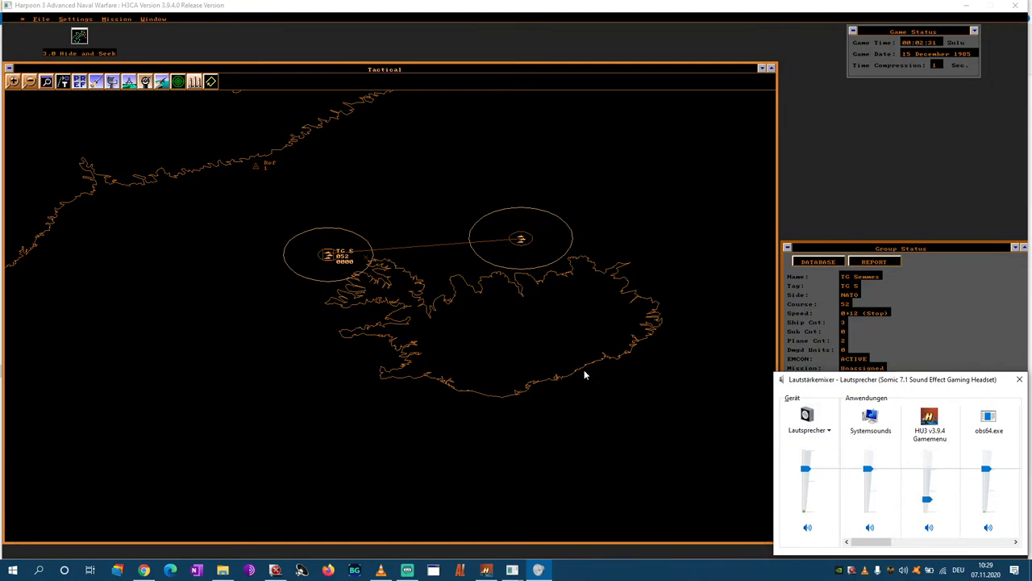
pyautogui.click(314, 278)
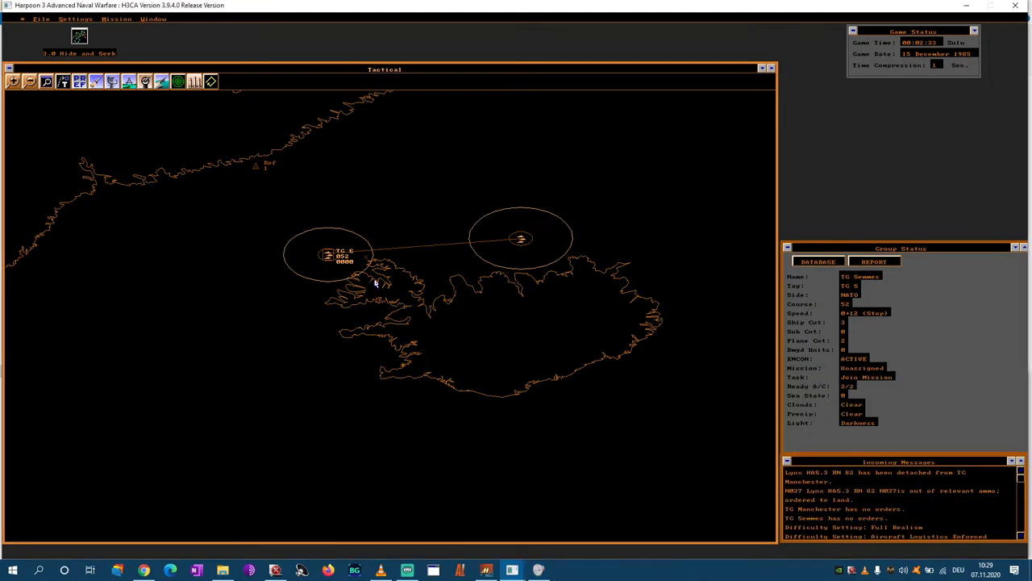
# - Place a second reference point just east of TG Semmes and create the SEA WIND mission as Patrol ASW with Edit now enabled
pyautogui.click(346, 235)
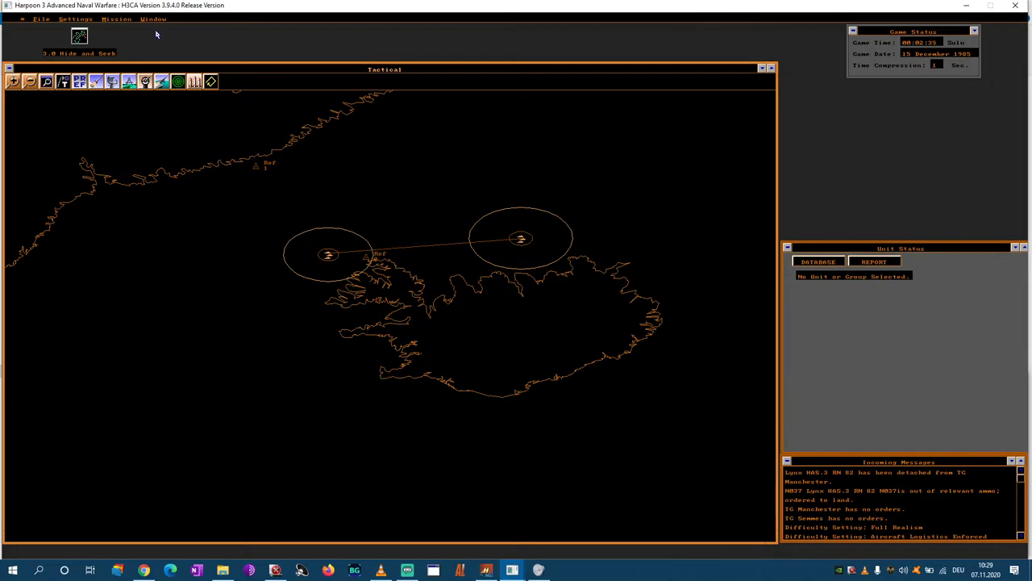
pyautogui.click(116, 19)
pyautogui.click(121, 30)
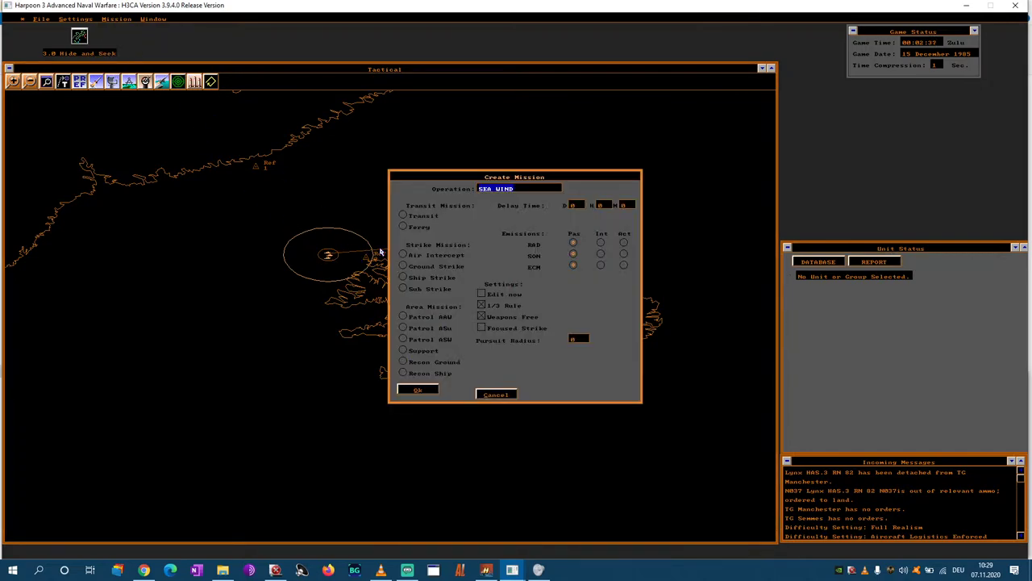
pyautogui.click(416, 337)
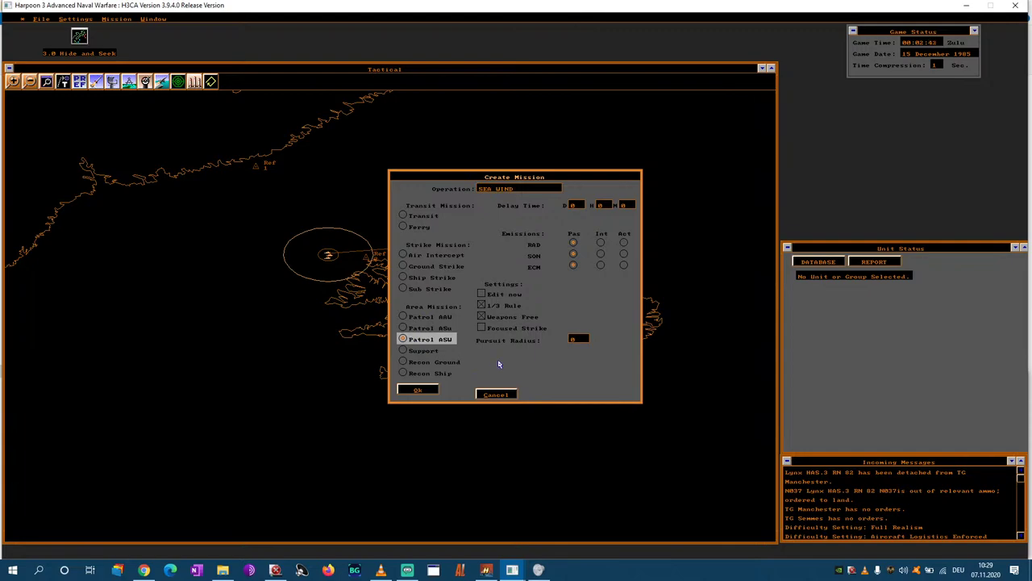
pyautogui.click(494, 296)
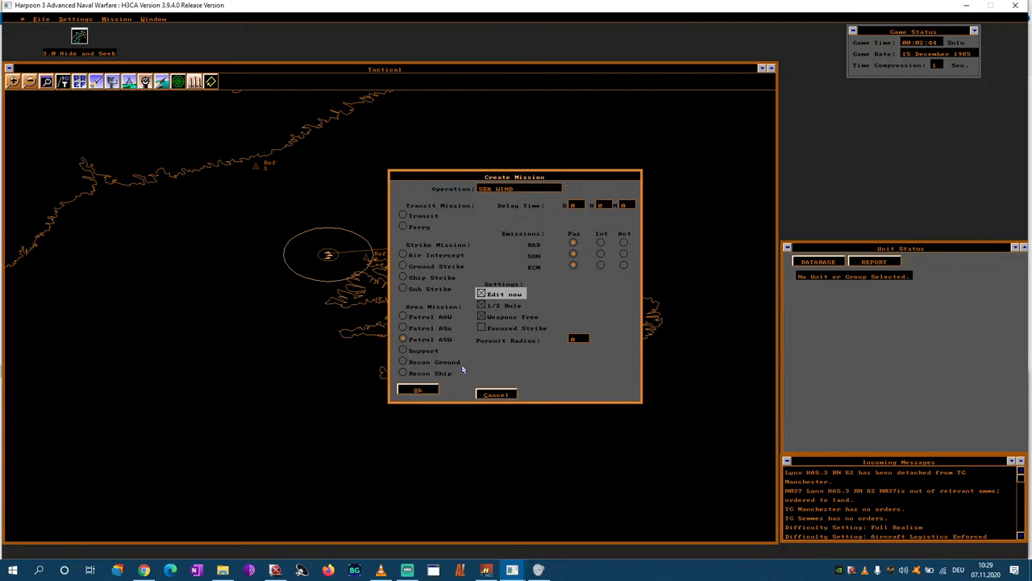
pyautogui.click(417, 390)
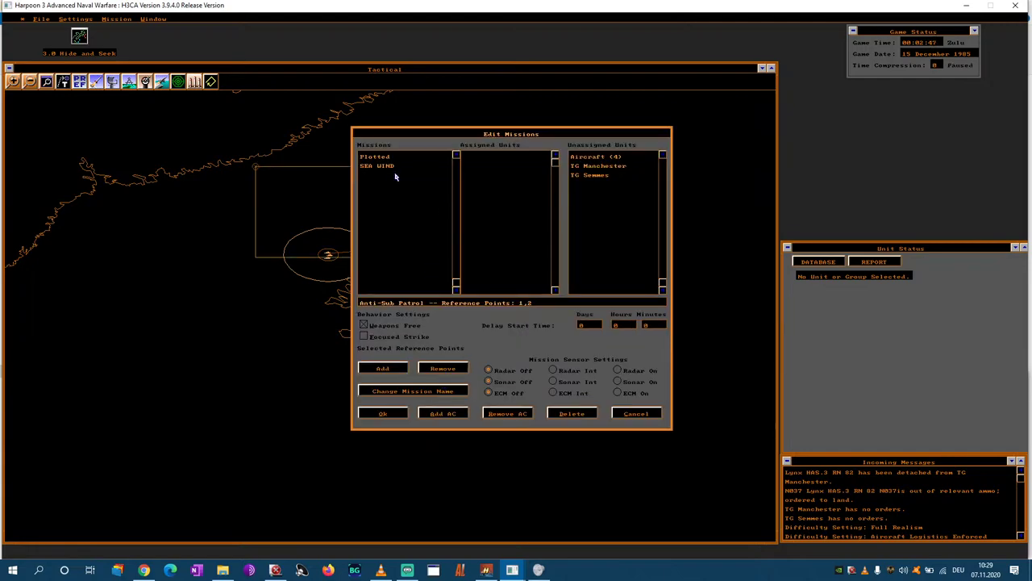
# - Move the Edit Missions dialog clear of the patrol area and assign TG Semmes to the SEA WIND mission
pyautogui.moveTo(445, 135); pyautogui.dragTo(503, 158)
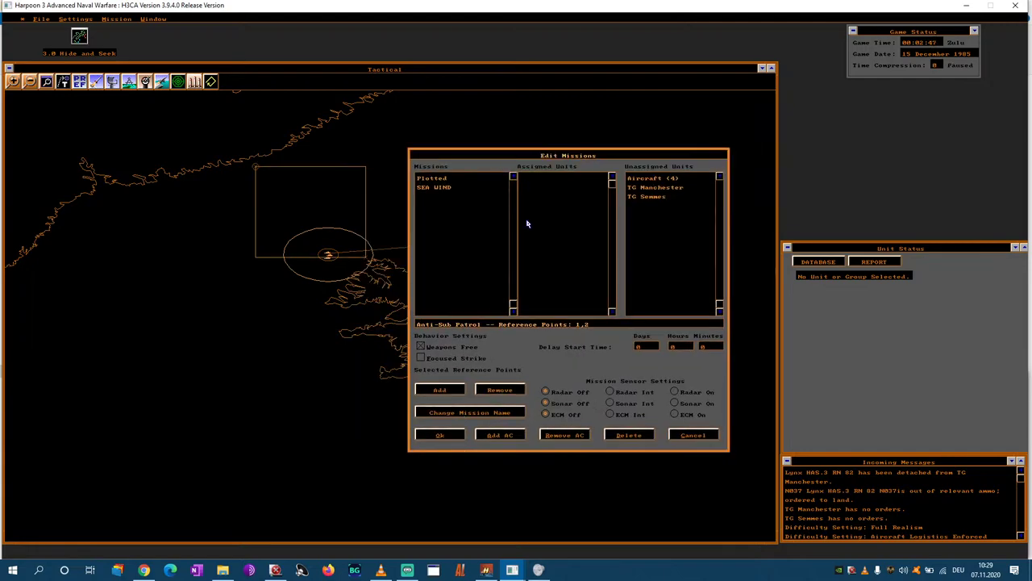
pyautogui.doubleClick(633, 196)
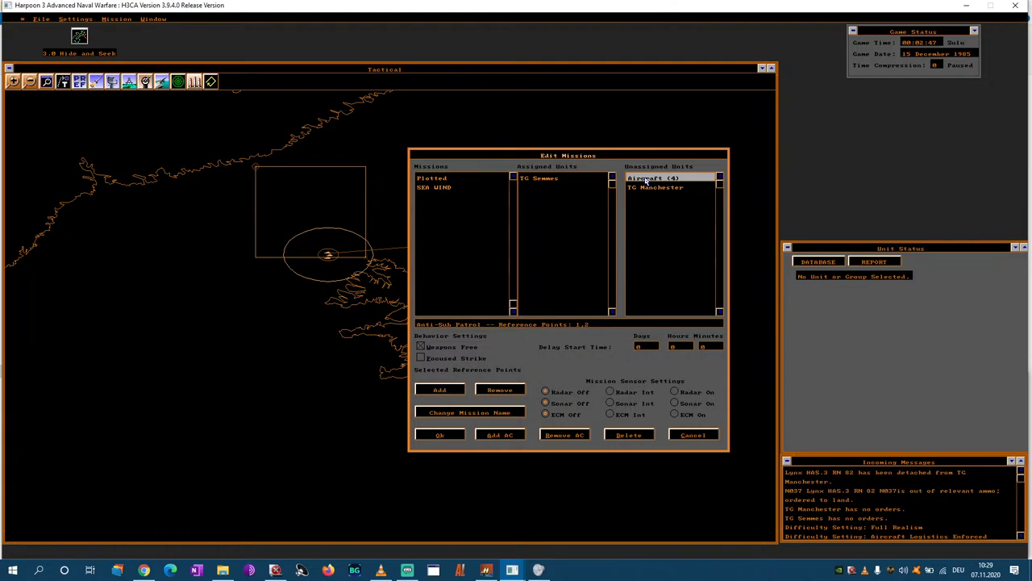
# - Compare the host ships, loadouts and ready status of the two Lynx HAS.3 helicopters in the aircraft assignment list
pyautogui.click(500, 436)
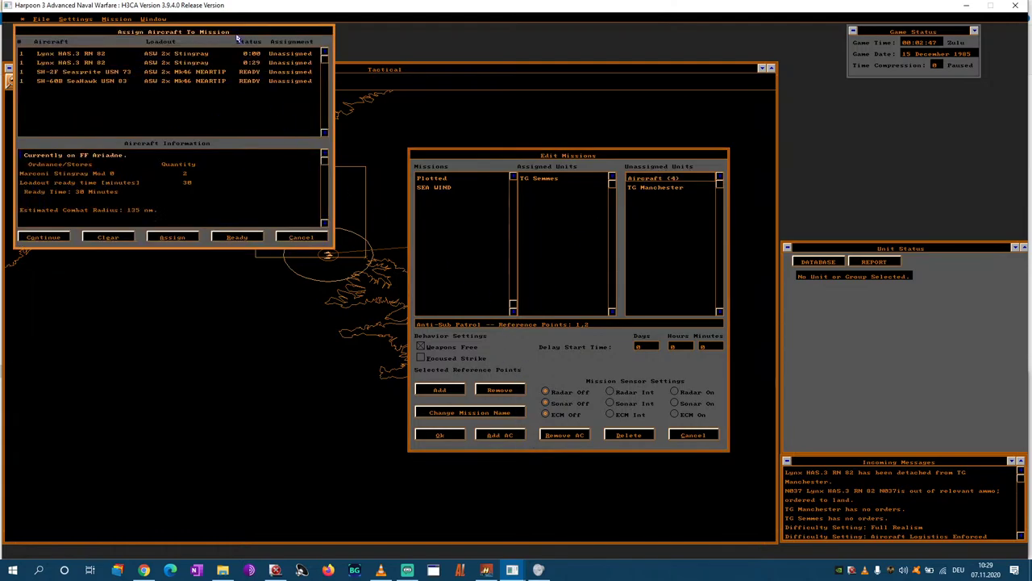
pyautogui.moveTo(238, 38); pyautogui.dragTo(486, 161)
pyautogui.click(334, 179)
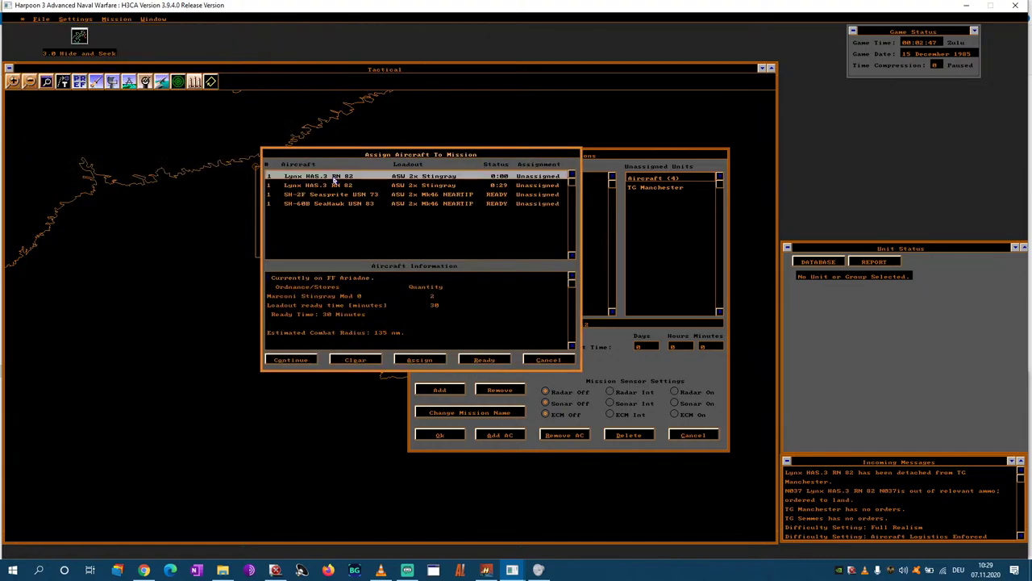
pyautogui.click(572, 349)
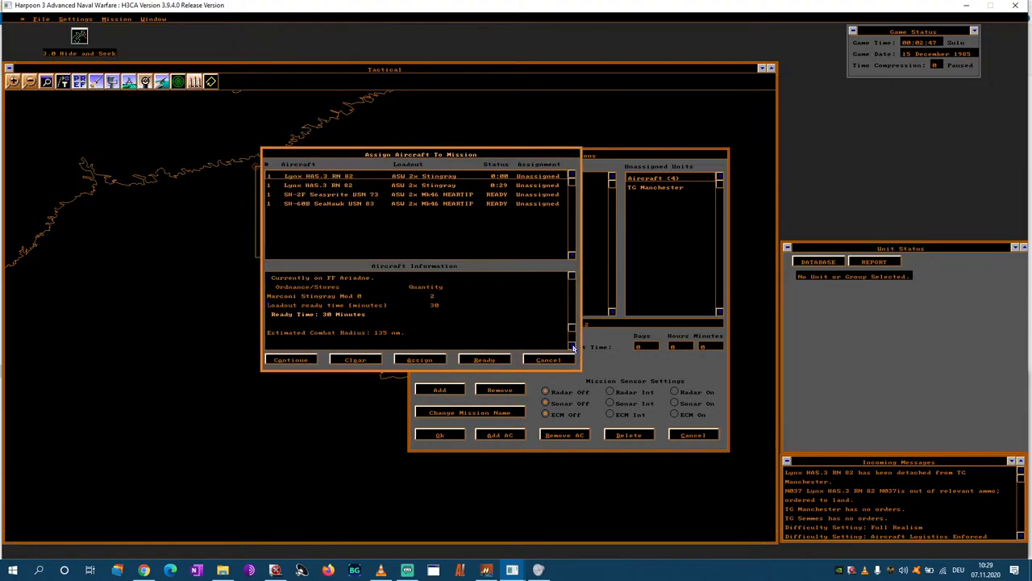
pyautogui.click(339, 179)
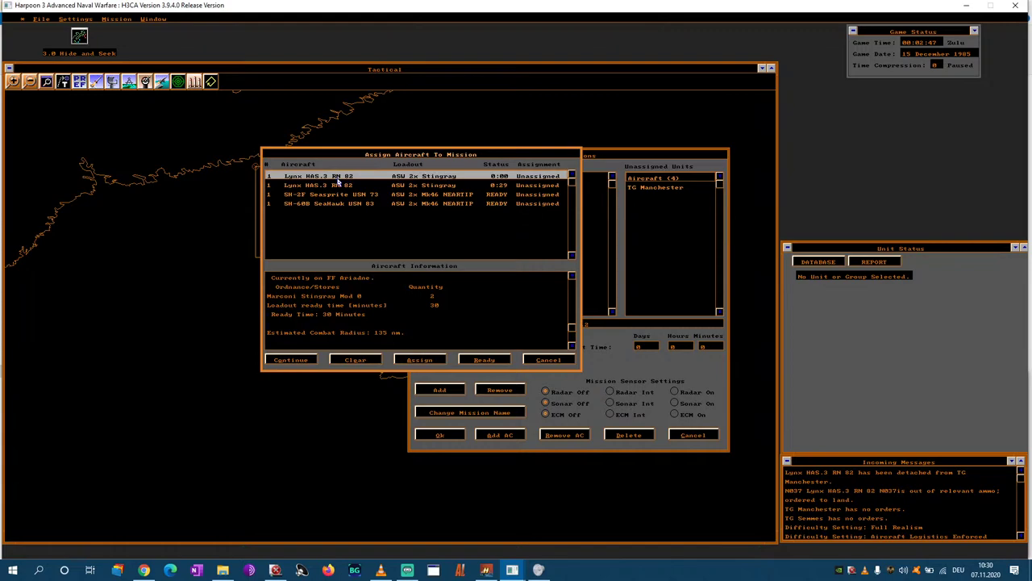
pyautogui.moveTo(399, 154); pyautogui.dragTo(419, 159)
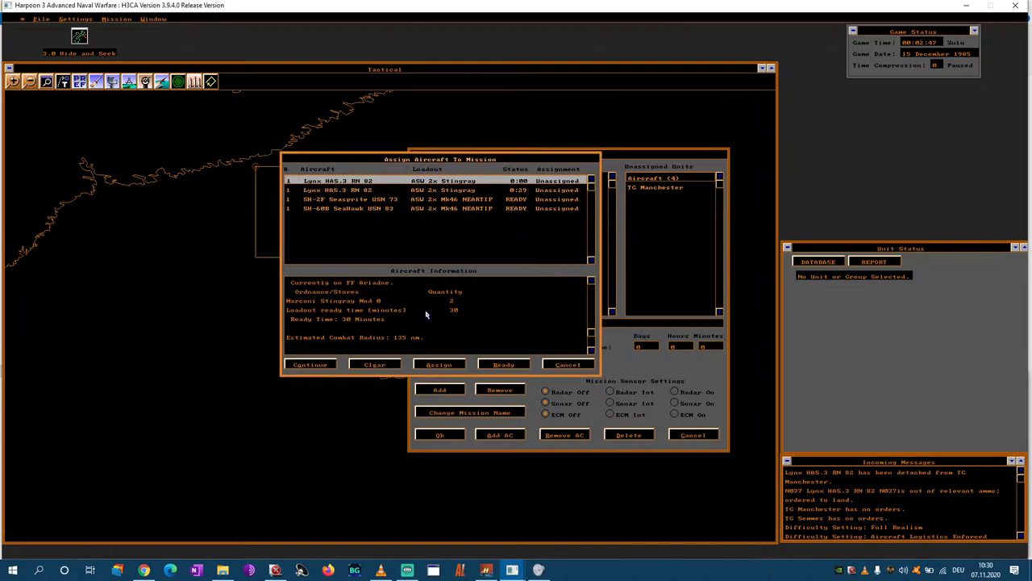
pyautogui.moveTo(544, 343); pyautogui.dragTo(428, 287)
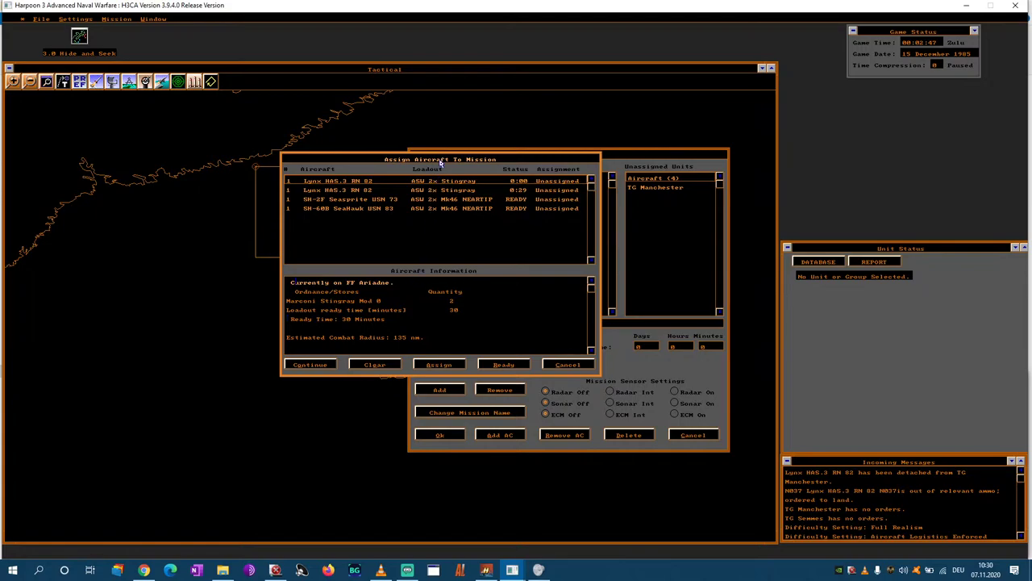
pyautogui.moveTo(447, 160); pyautogui.dragTo(572, 279)
pyautogui.click(485, 311)
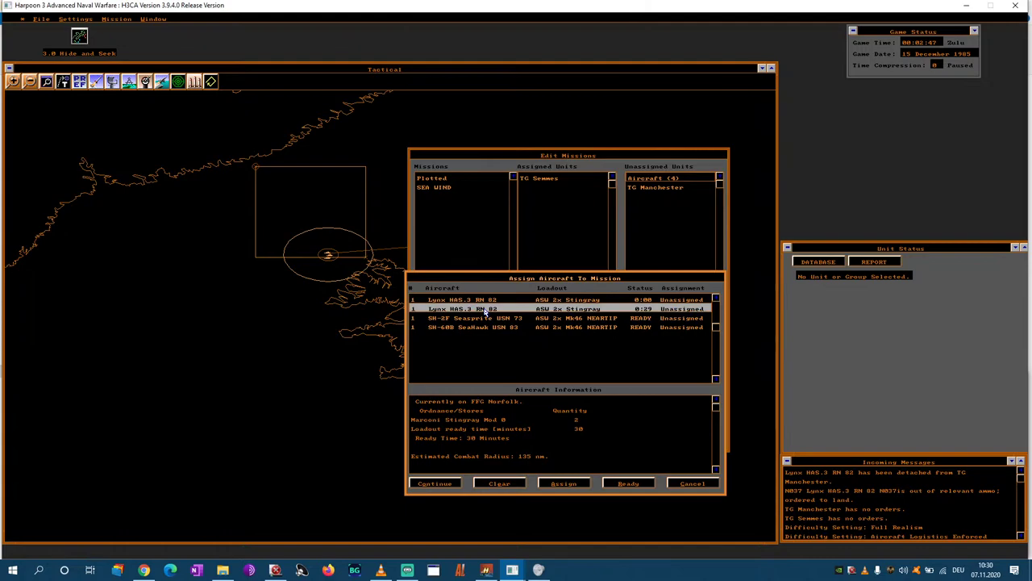
pyautogui.click(485, 303)
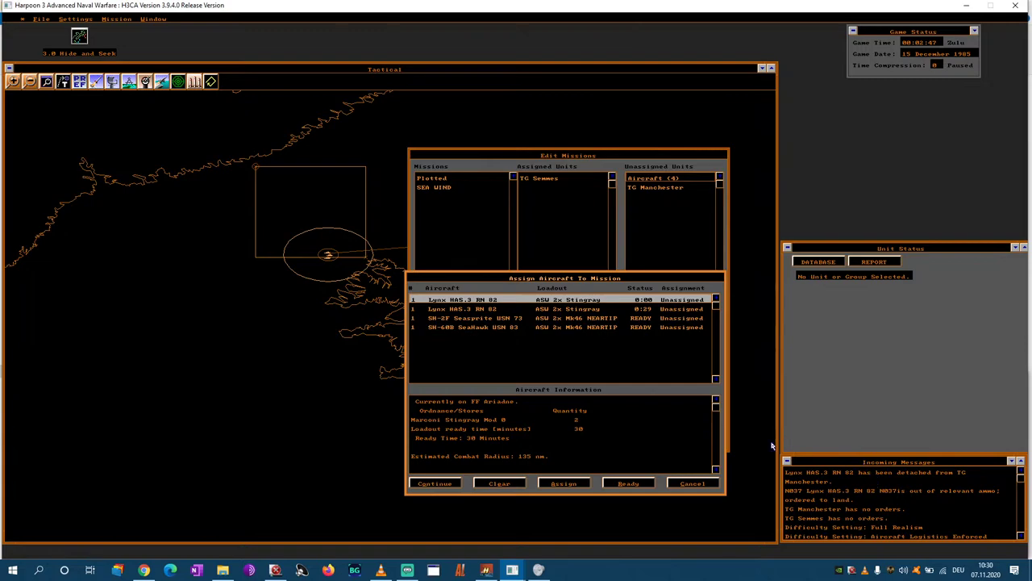
pyautogui.click(487, 317)
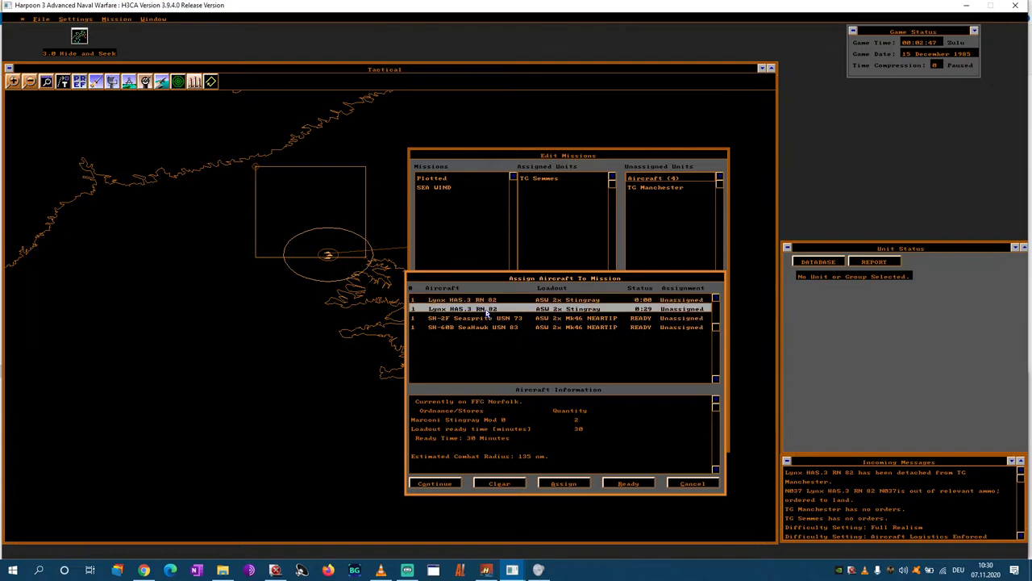
pyautogui.click(487, 302)
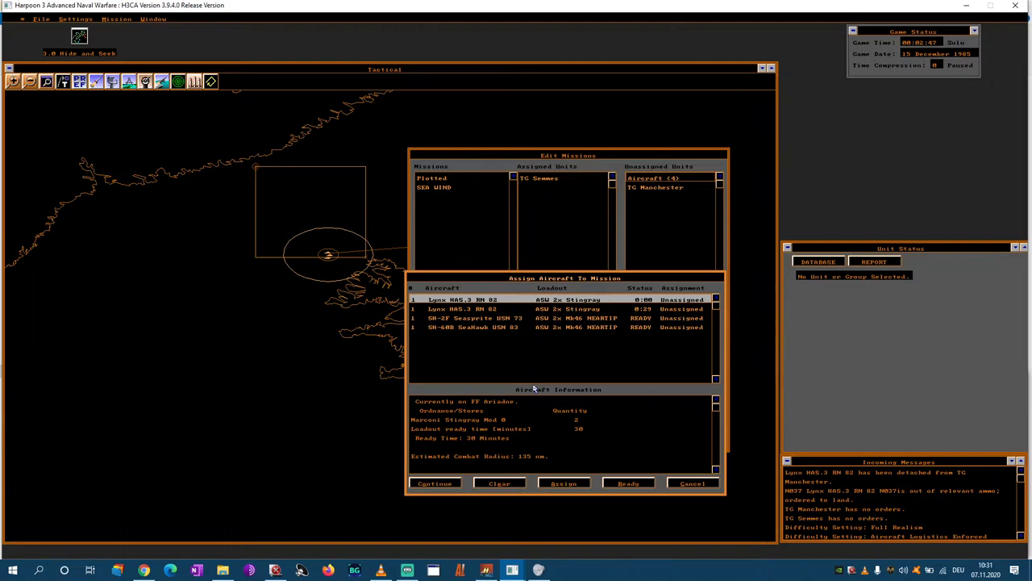
# - Check the host ships and loadouts of the SH-2F Seasprite and SH-60B SeaHawk, and leave mission editing without saving
pyautogui.click(487, 319)
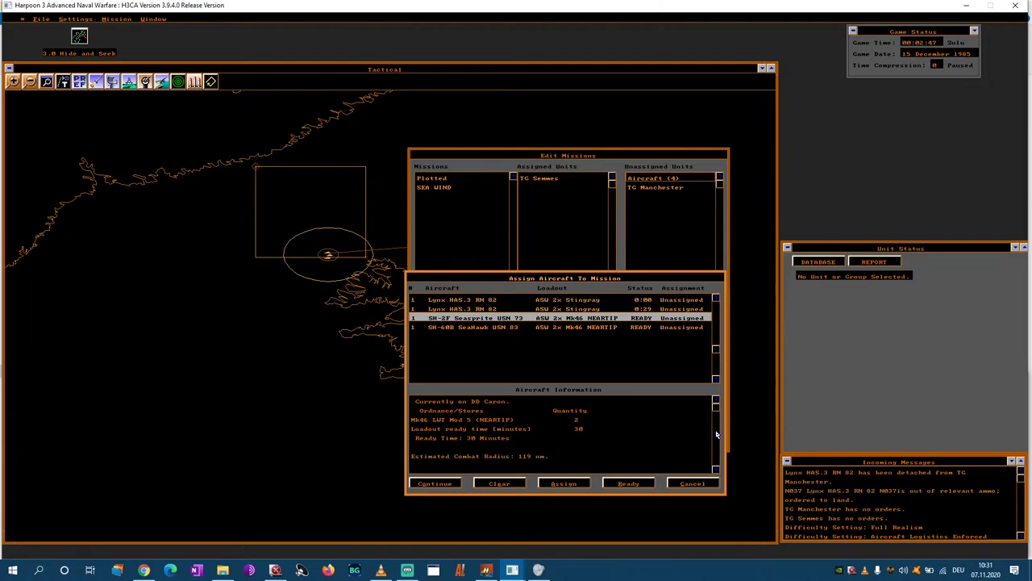
pyautogui.click(717, 474)
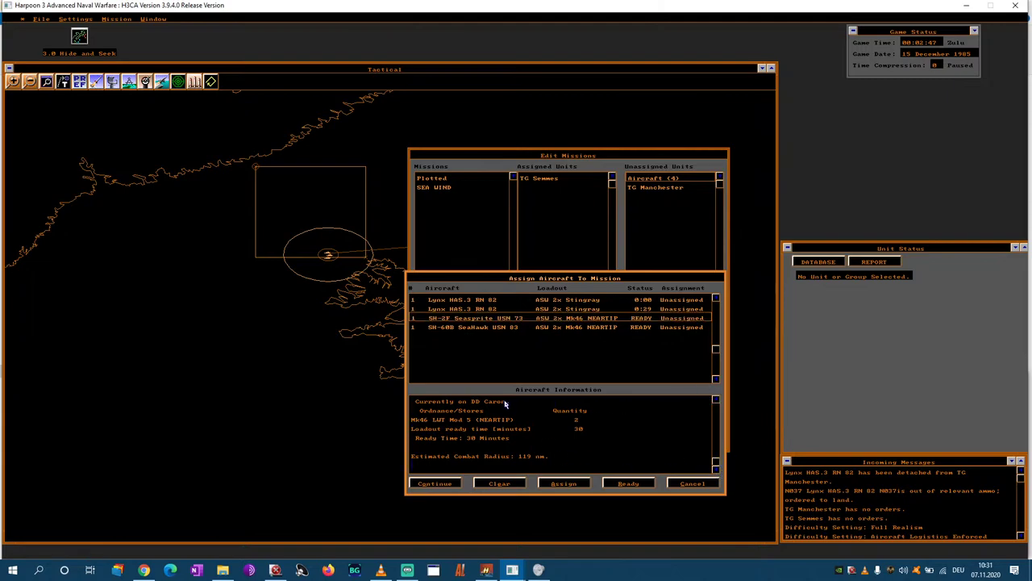
pyautogui.click(497, 328)
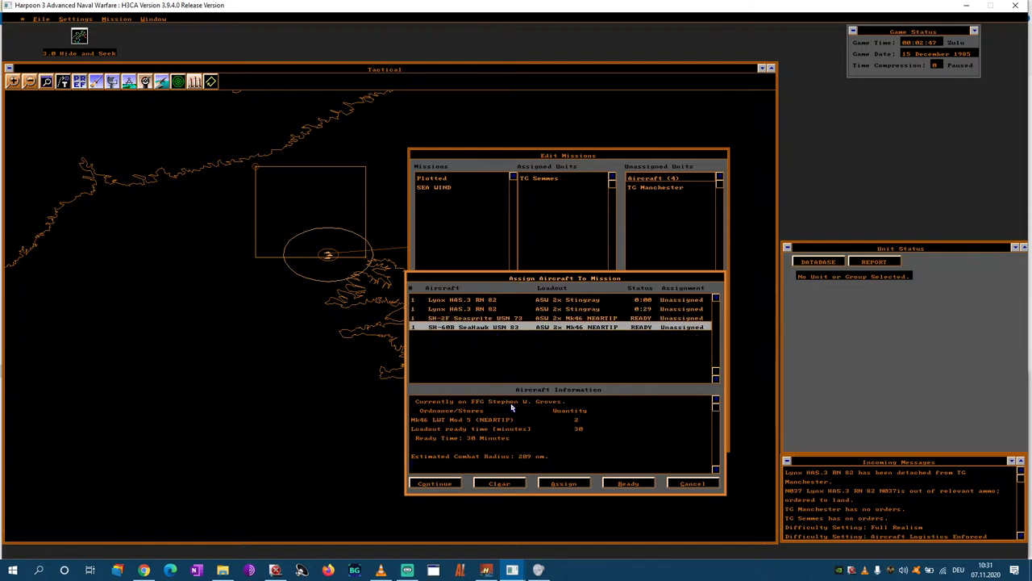
pyautogui.click(689, 485)
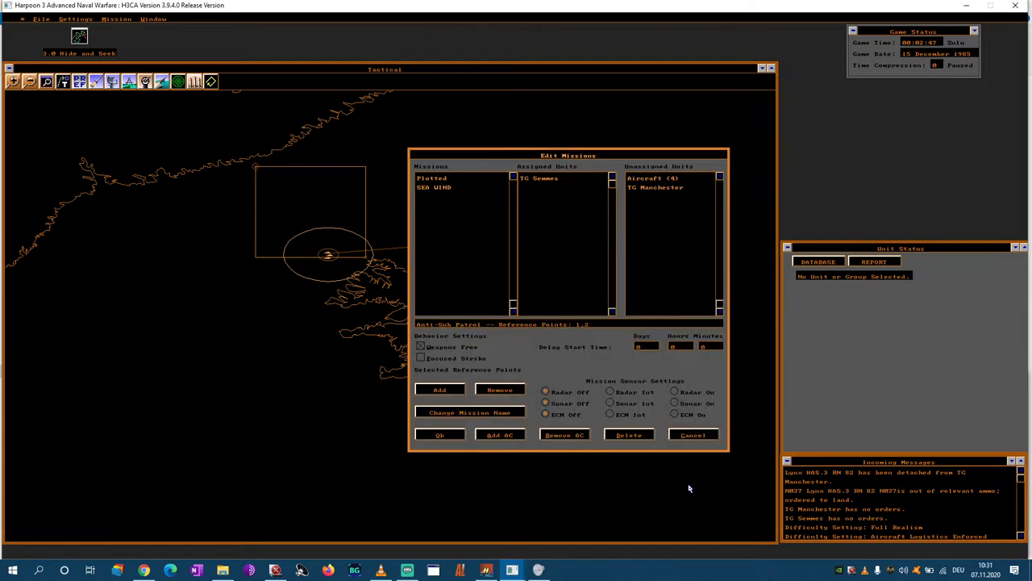
pyautogui.click(693, 435)
# - Review TG Semmes' status report to see which ships and helicopters belong to the group, and close it
pyautogui.click(333, 254)
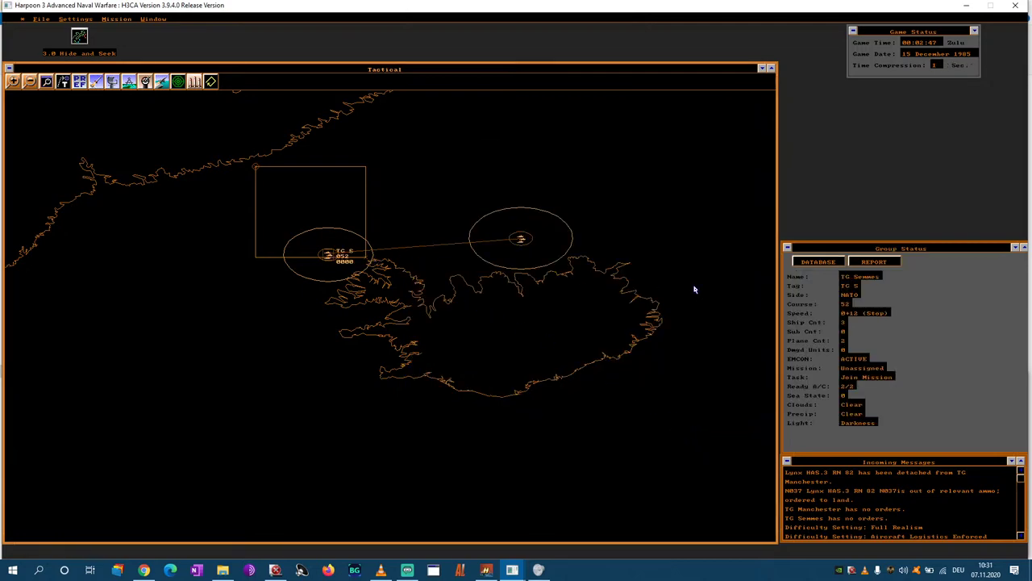
pyautogui.click(886, 264)
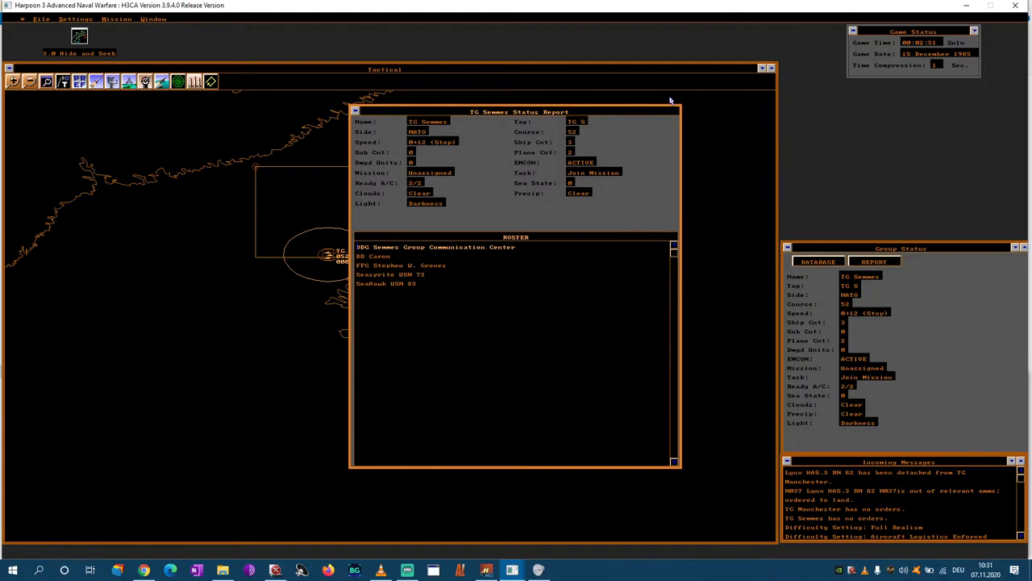
pyautogui.click(354, 112)
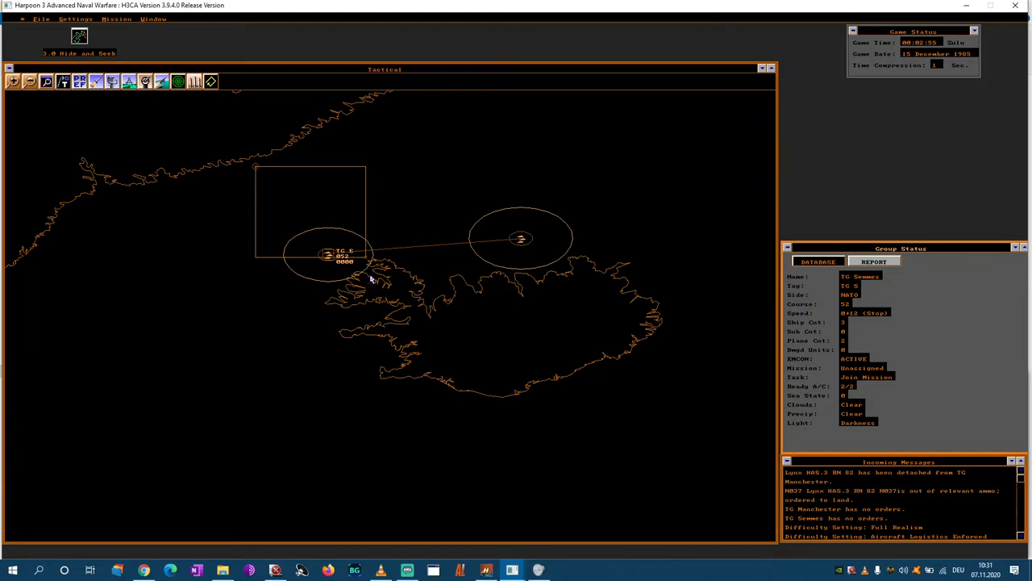
# - Reopen the SEA WIND mission for editing and assign one SH-2F Seasprite to it
pyautogui.click(104, 17)
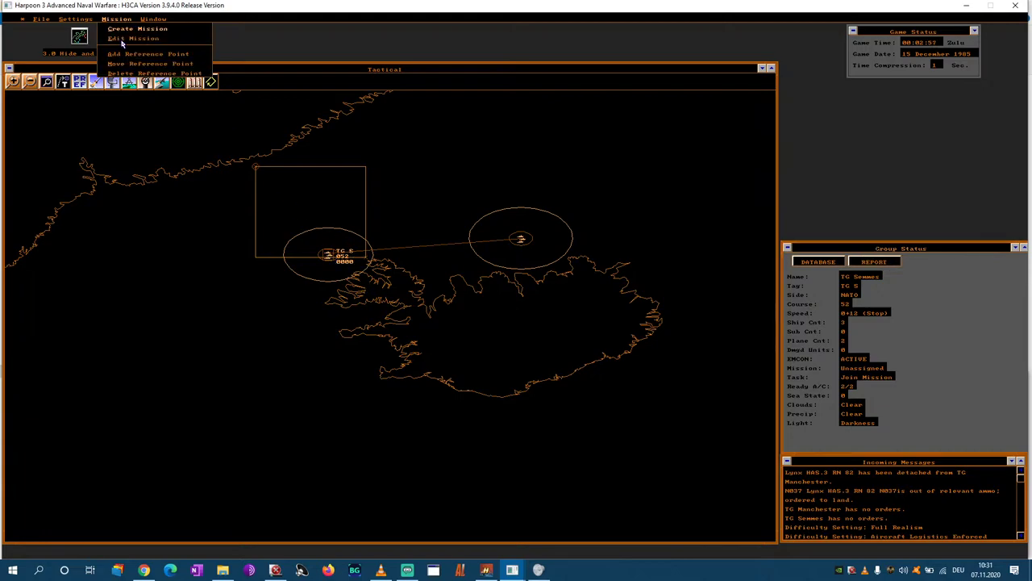
pyautogui.click(121, 39)
pyautogui.click(376, 167)
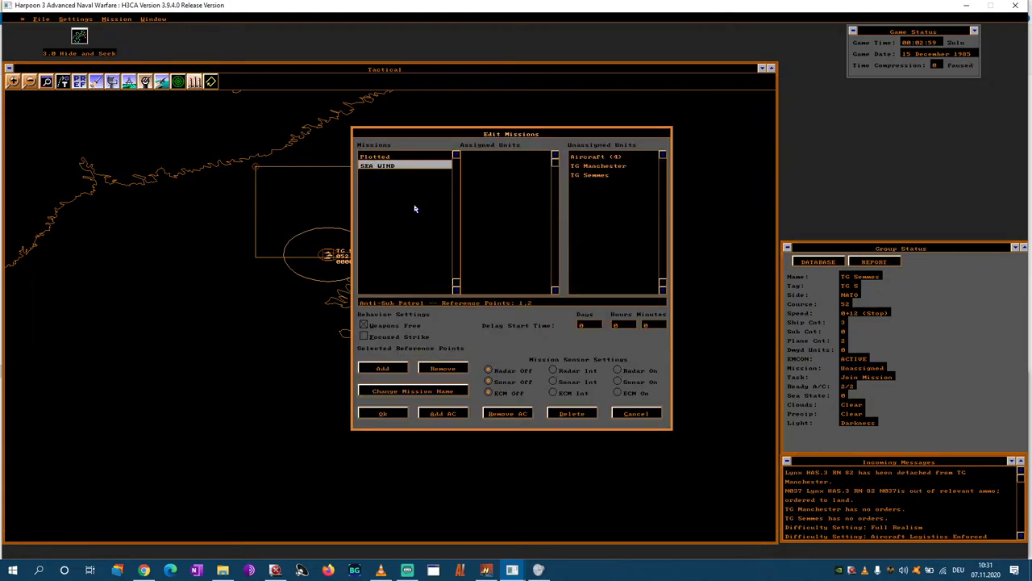
pyautogui.click(443, 414)
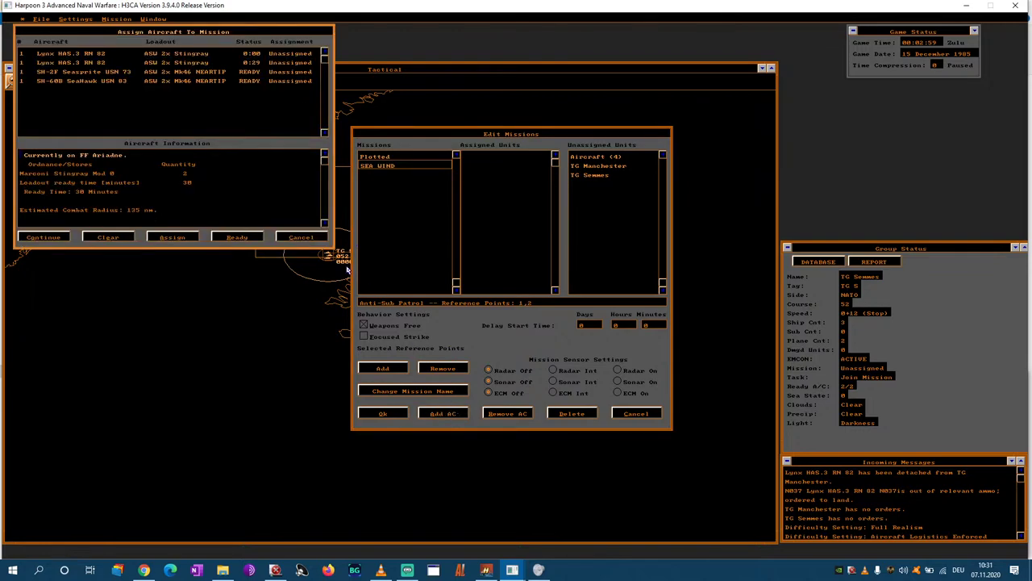
pyautogui.moveTo(168, 34); pyautogui.dragTo(304, 200)
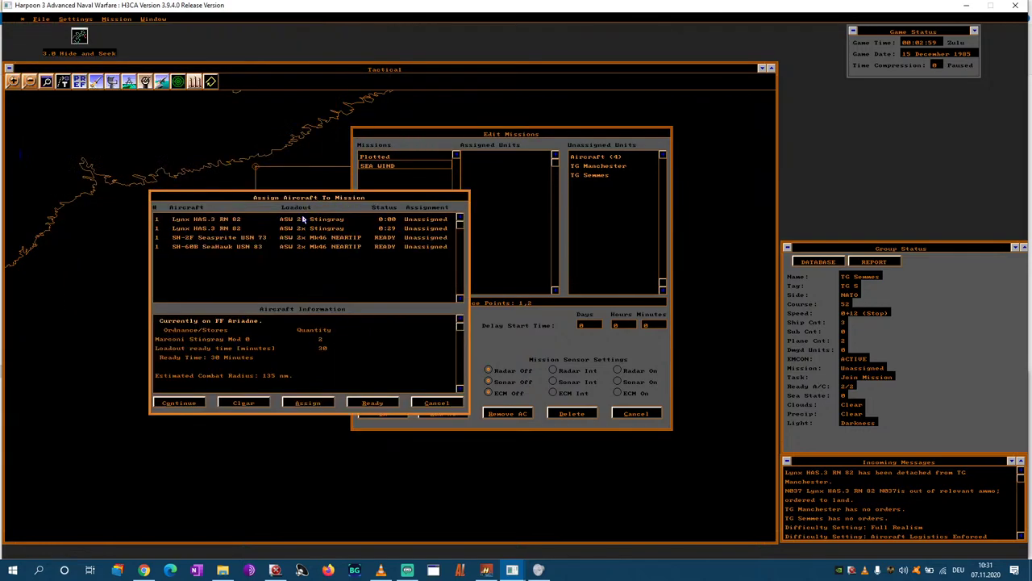
pyautogui.click(234, 237)
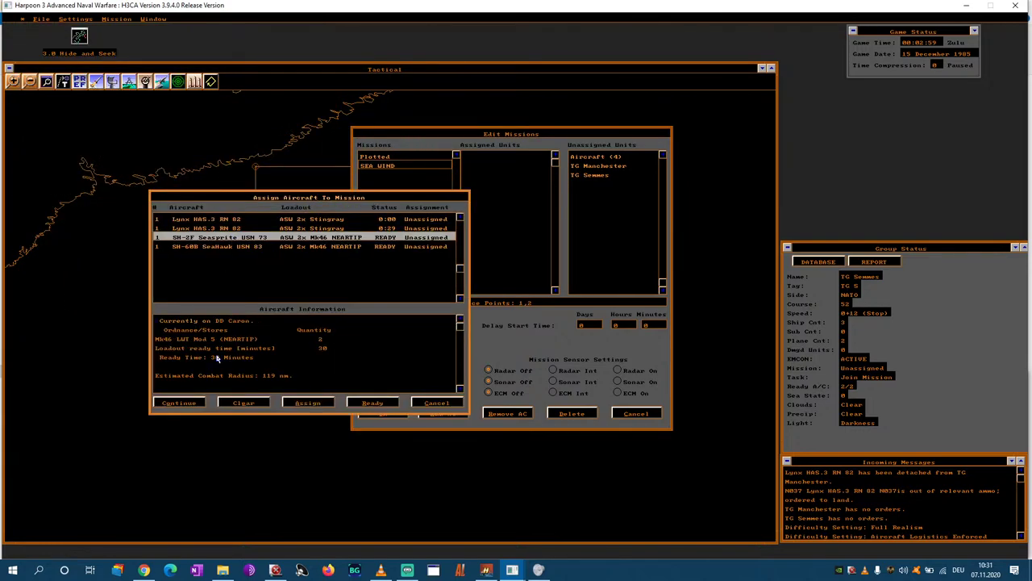
pyautogui.click(315, 406)
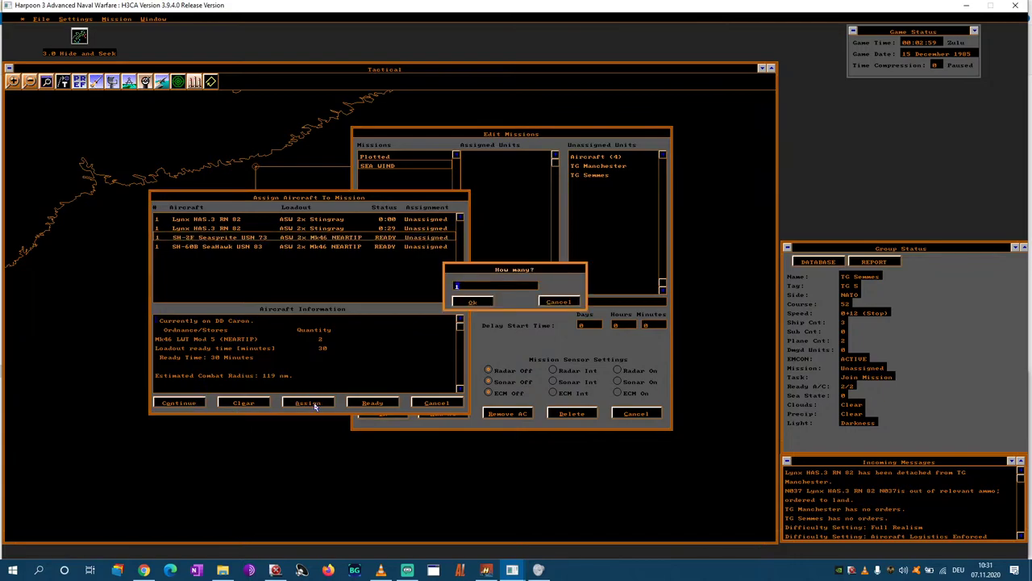
pyautogui.click(472, 302)
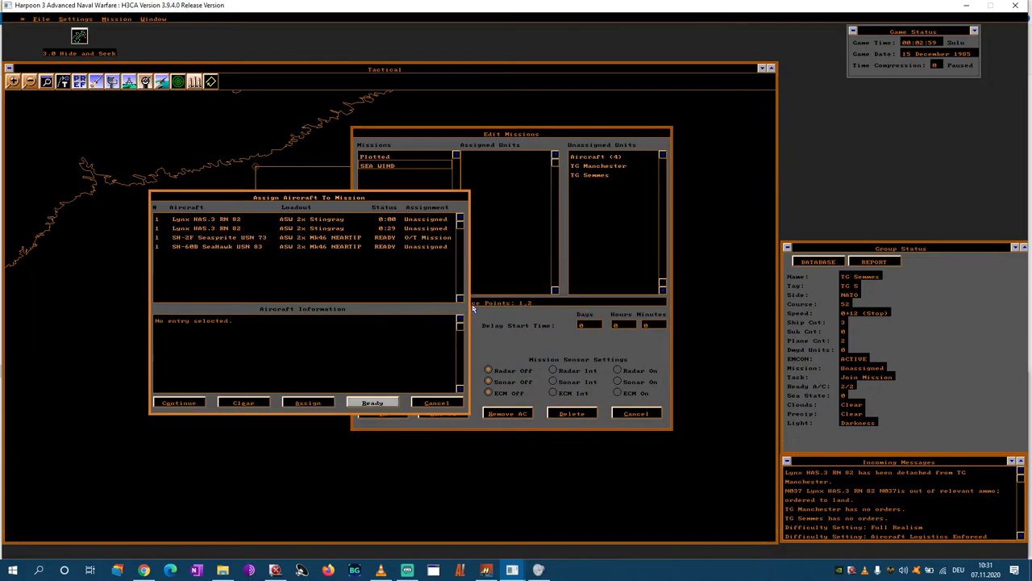
# - Assign the SH-60B SeaHawk to the SEA WIND mission as well
pyautogui.click(336, 247)
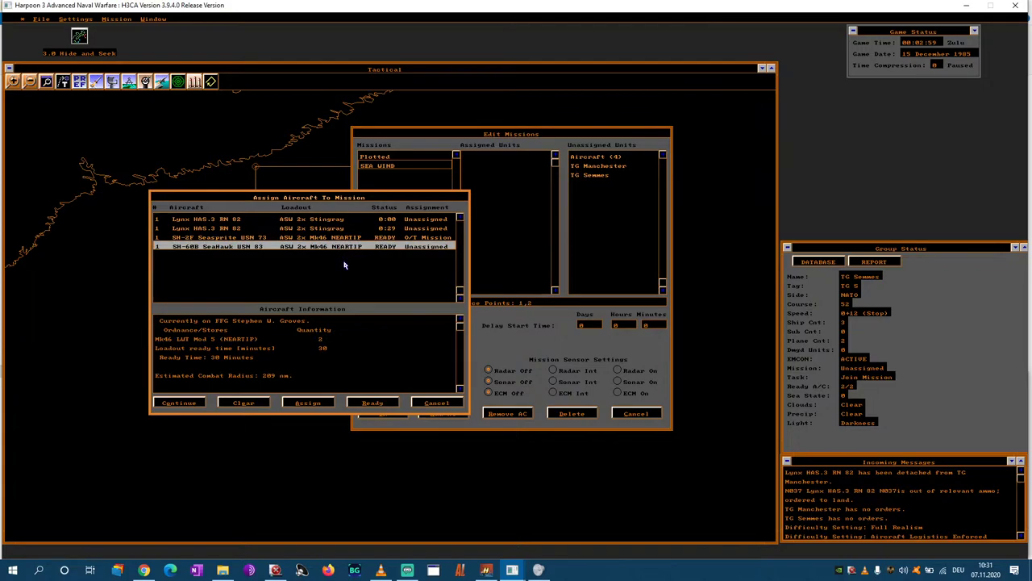
pyautogui.click(315, 406)
pyautogui.click(472, 304)
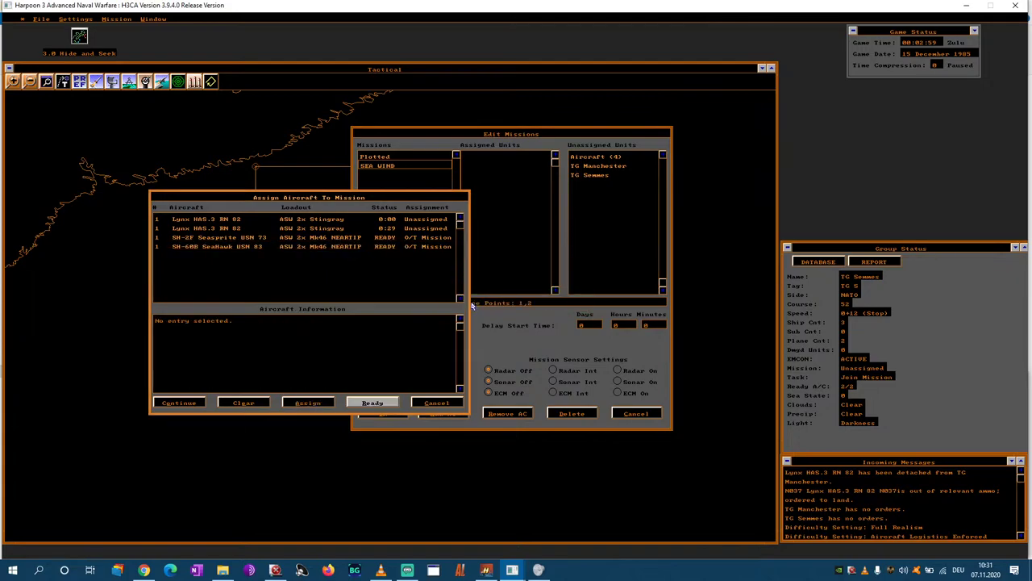
# - Check the SH-2F Seasprite's available loadouts without changing them, and confirm the helicopter assignments to the SEA WIND mission
pyautogui.click(425, 240)
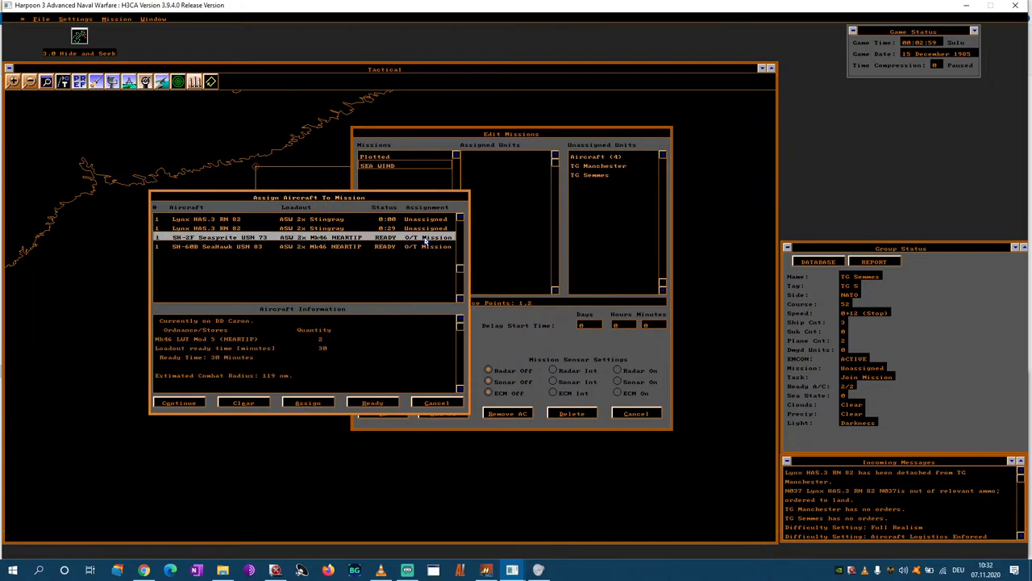
pyautogui.click(360, 404)
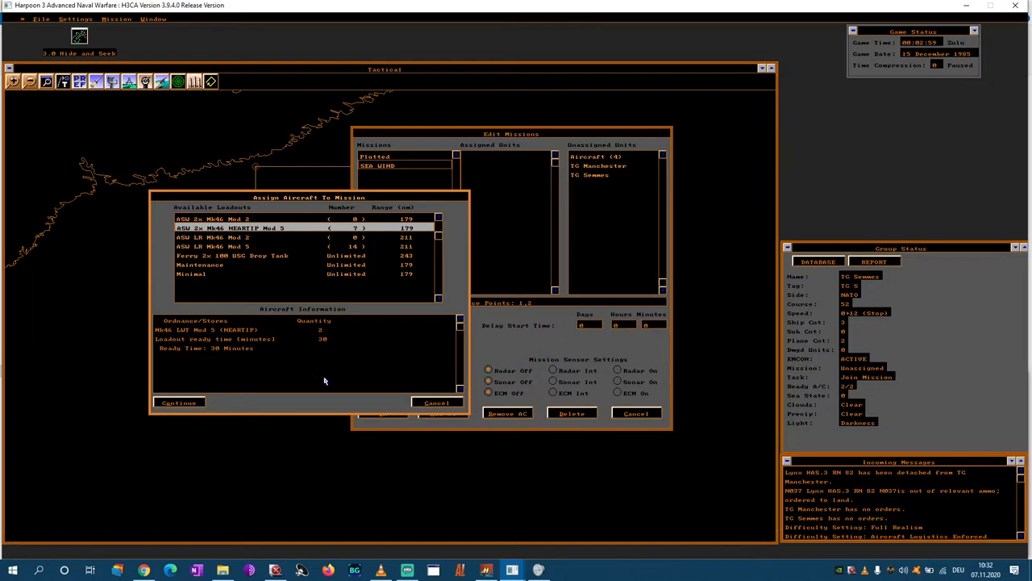
pyautogui.click(429, 403)
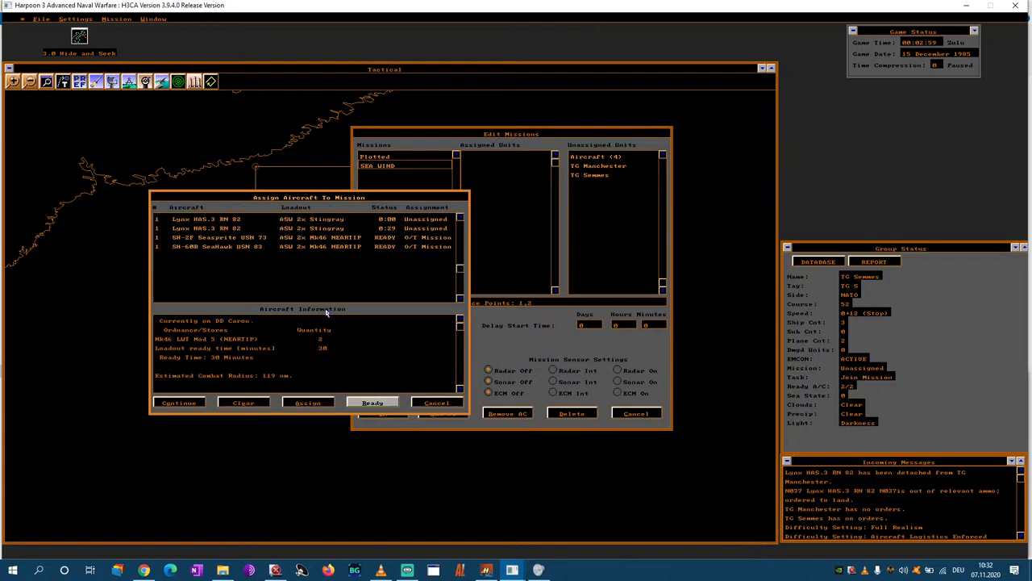
pyautogui.click(179, 403)
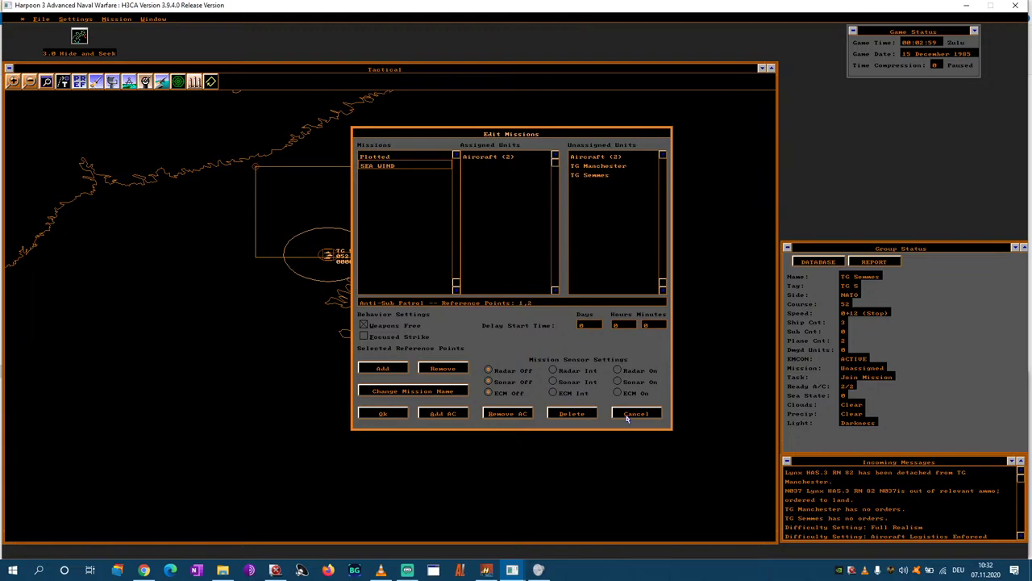
pyautogui.click(382, 413)
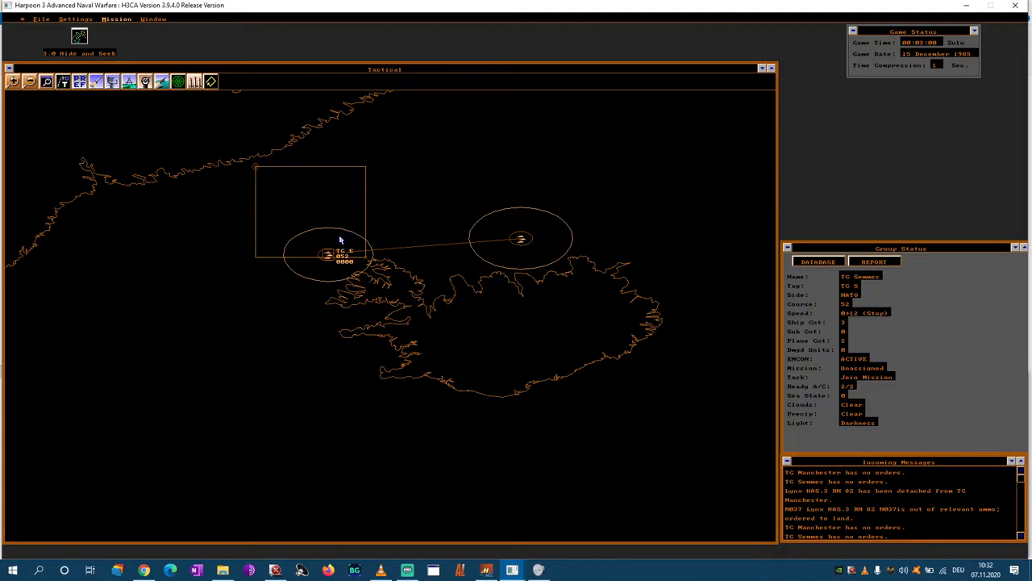
# - Assign the TG Semmes ship group to the SEA WIND mission and confirm the mission edit
pyautogui.click(327, 258)
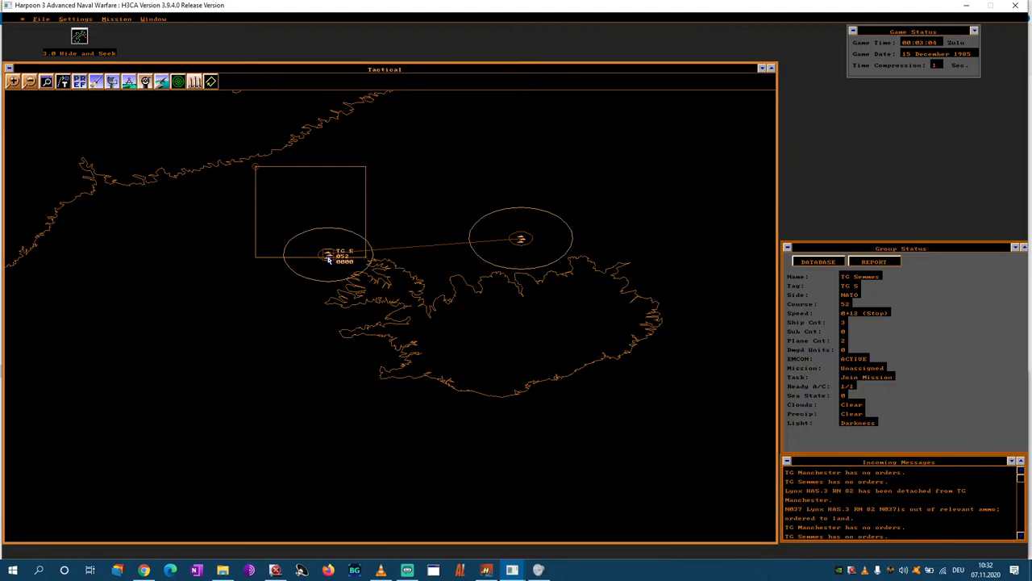
pyautogui.click(116, 19)
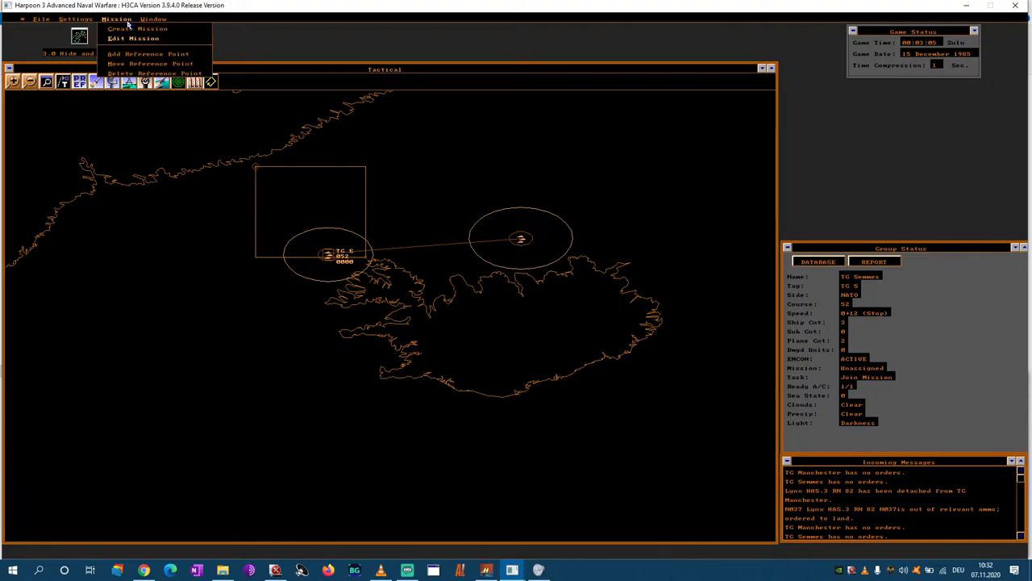
pyautogui.click(145, 39)
pyautogui.click(375, 166)
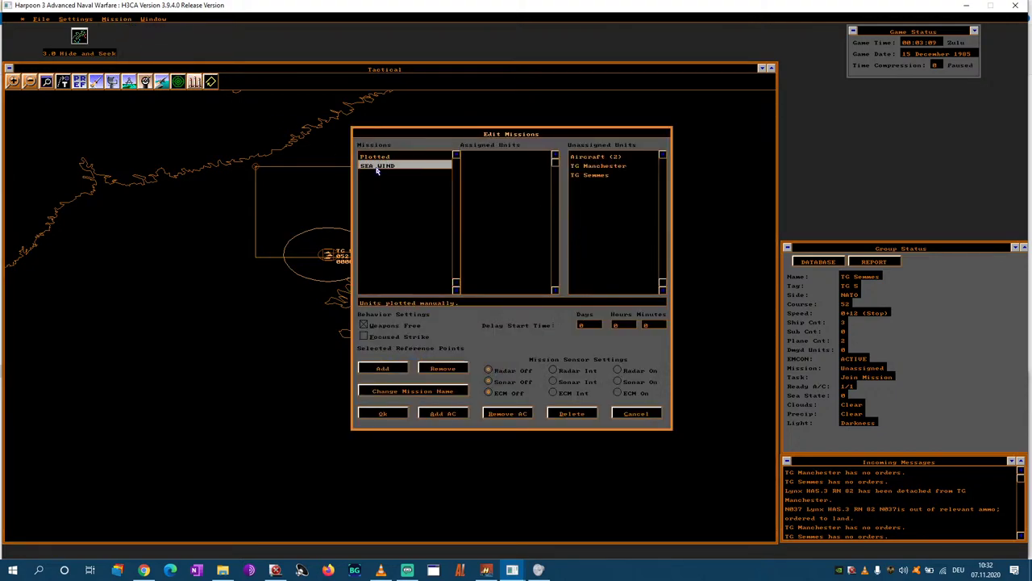
pyautogui.doubleClick(583, 175)
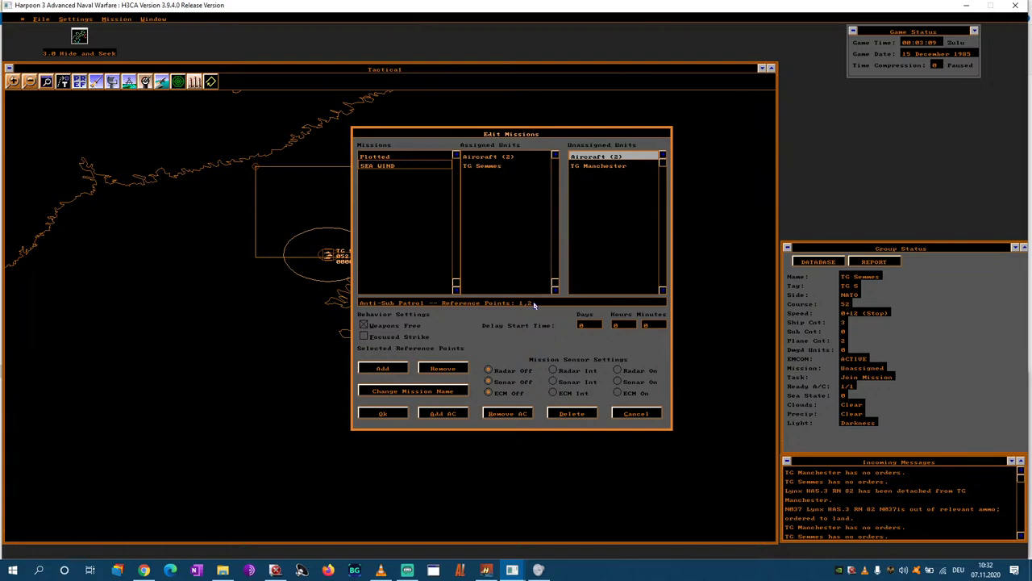
pyautogui.click(382, 413)
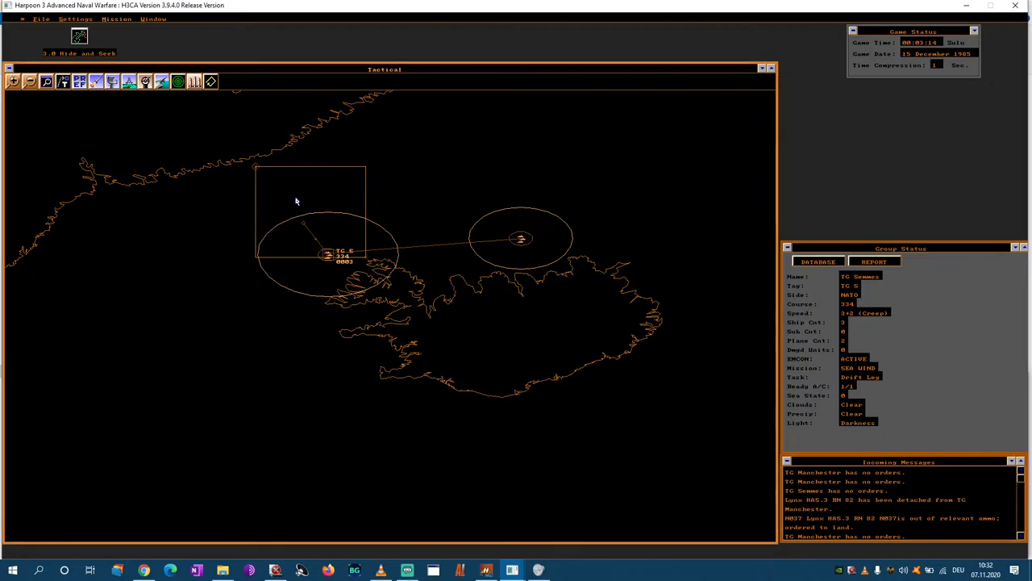
# - Narrow the submarine threat zone northwest of Iceland by moving its southwest and northeast corners inward toward the diagonal between the other two
pyautogui.click(13, 82)
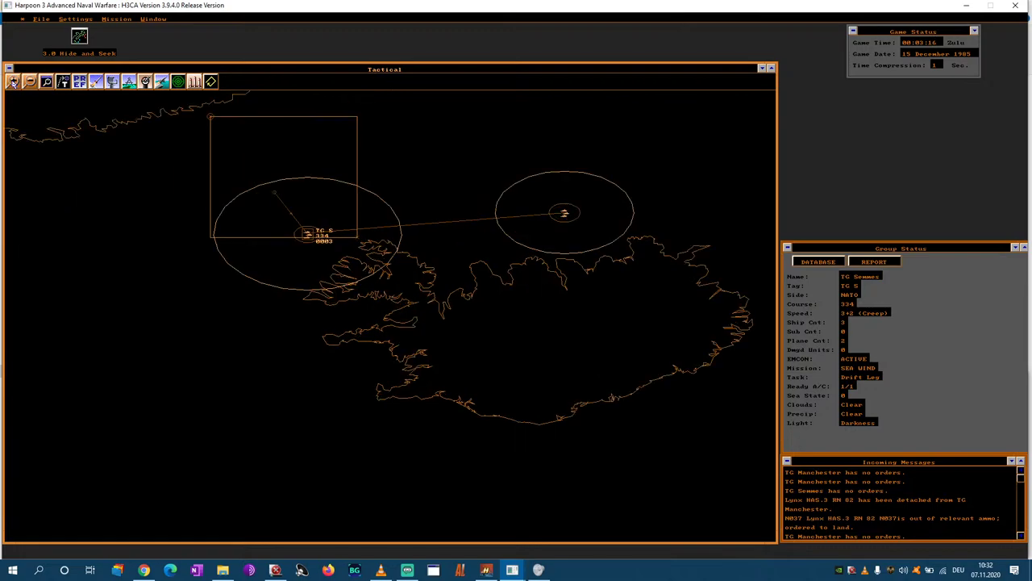
pyautogui.click(13, 82)
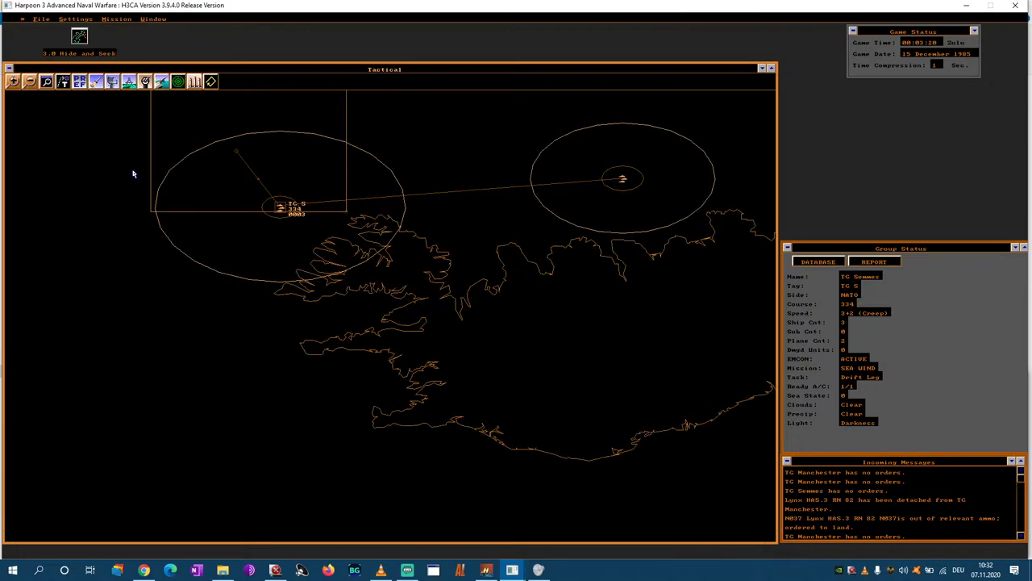
pyautogui.click(111, 153)
pyautogui.rightClick(111, 153)
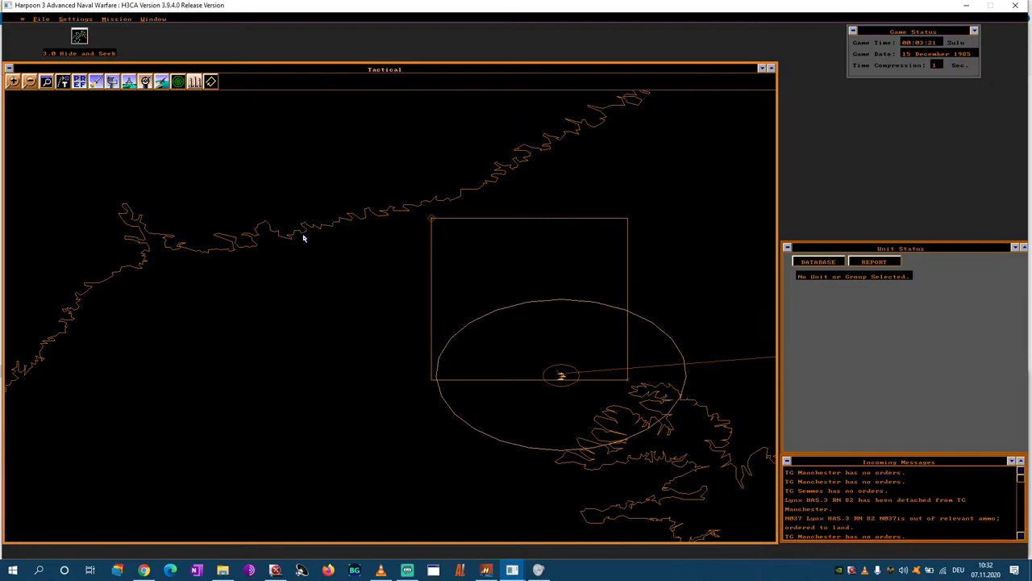
pyautogui.click(431, 219)
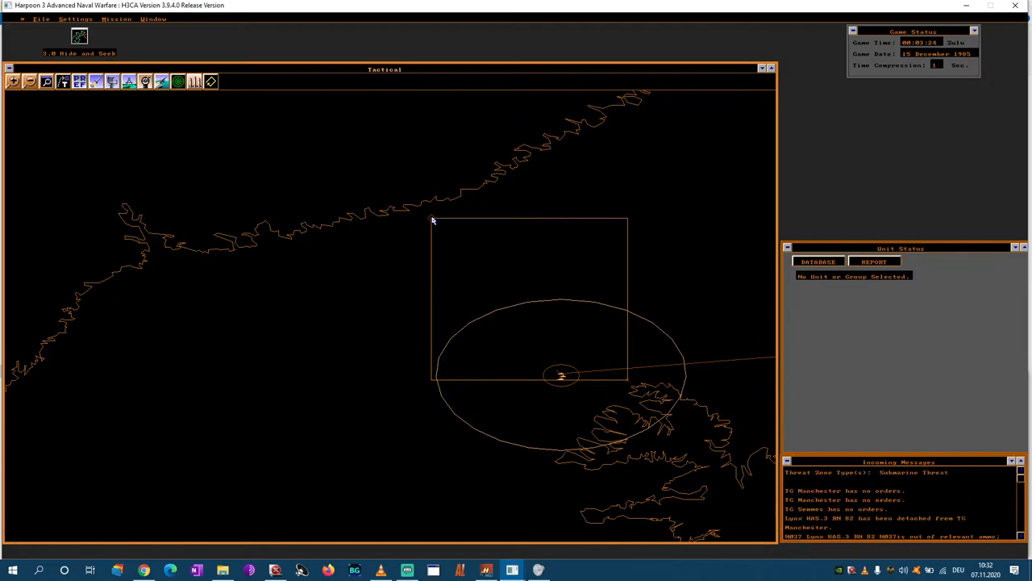
pyautogui.moveTo(432, 383); pyautogui.dragTo(484, 327)
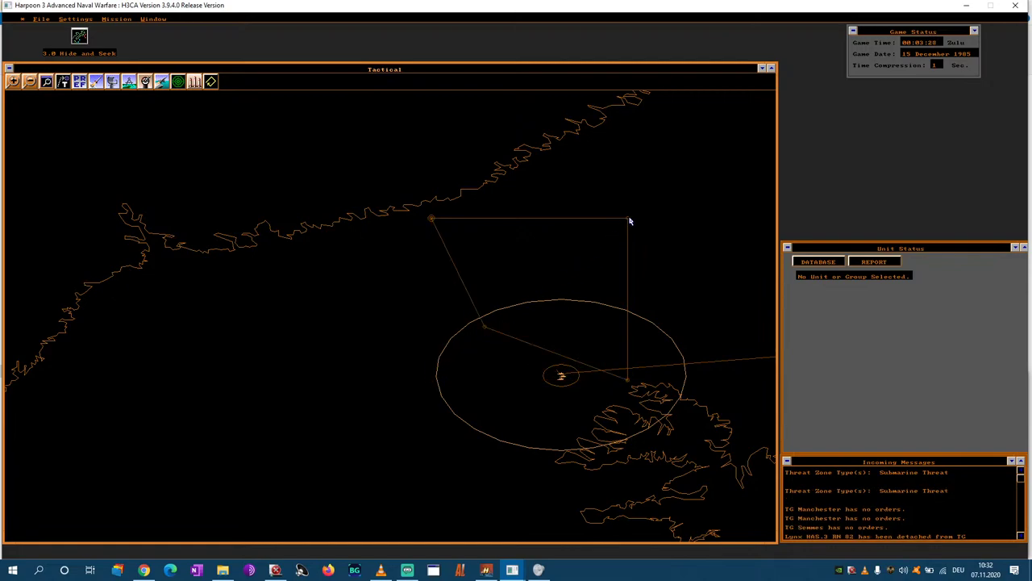
pyautogui.moveTo(626, 219); pyautogui.dragTo(506, 305)
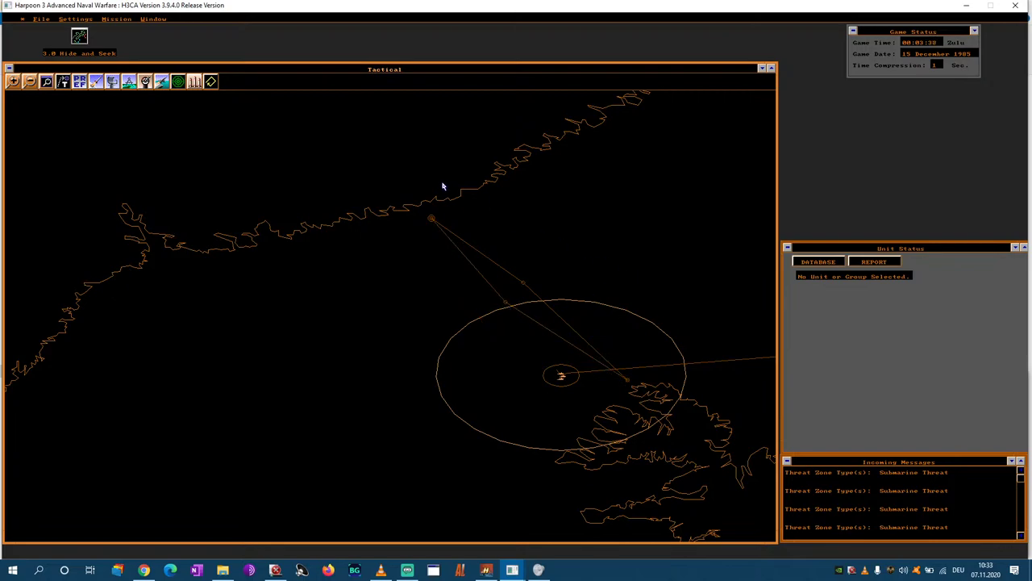
# - Select the TG Manchester group north of Iceland on the tactical map
pyautogui.click(30, 84)
pyautogui.click(30, 84)
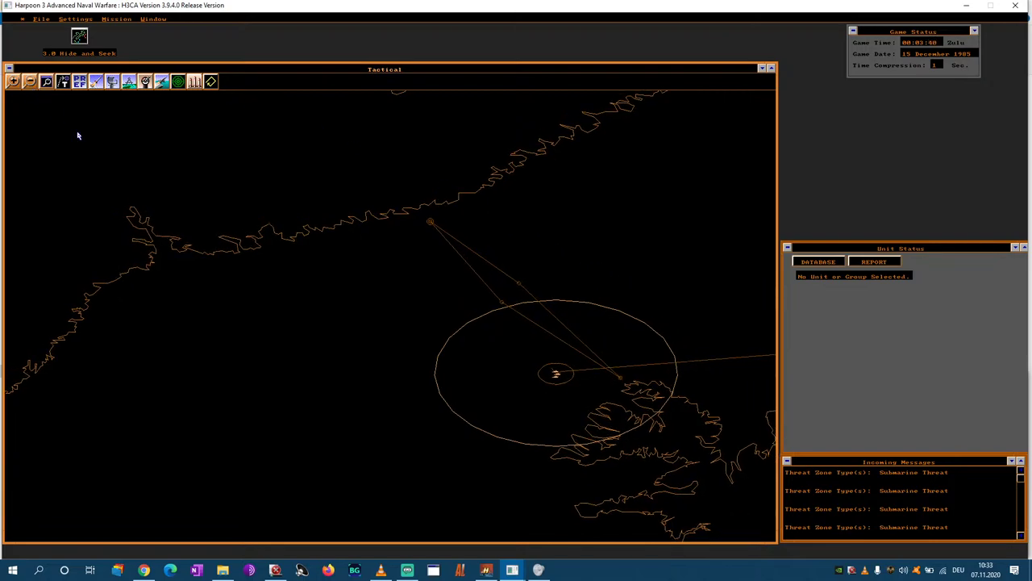
pyautogui.press('Right')
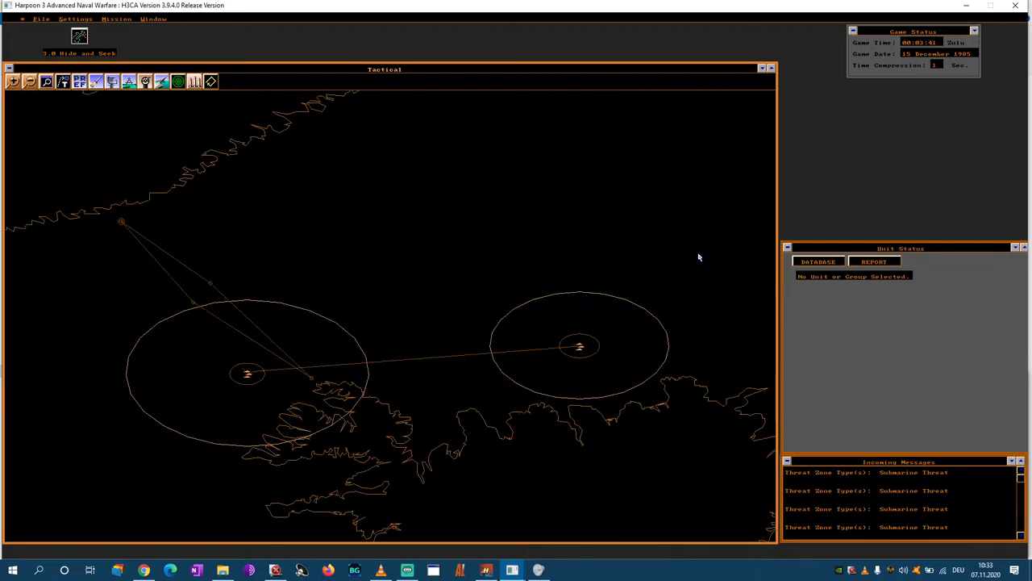
pyautogui.click(579, 349)
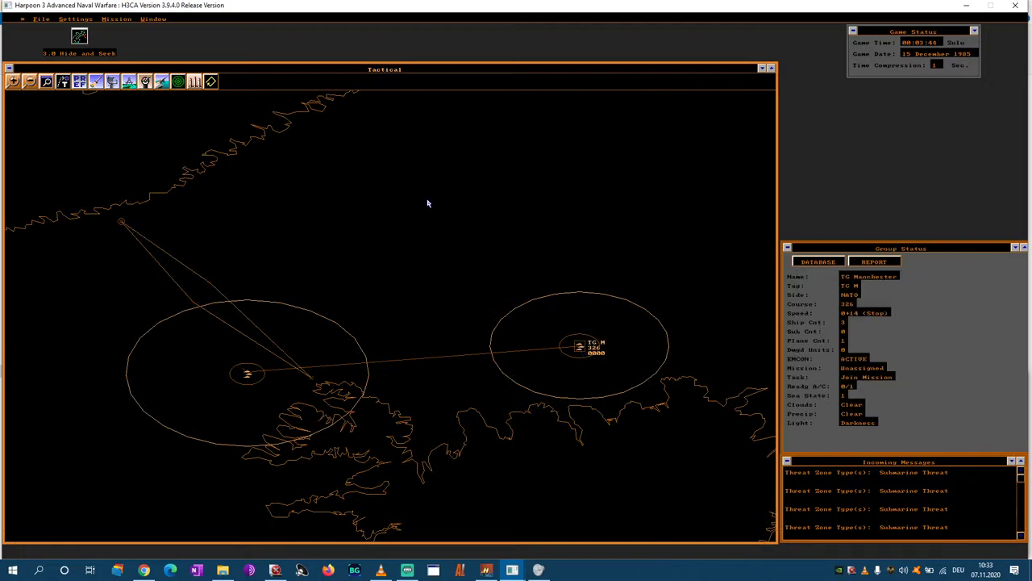
pyautogui.click(115, 20)
pyautogui.click(122, 30)
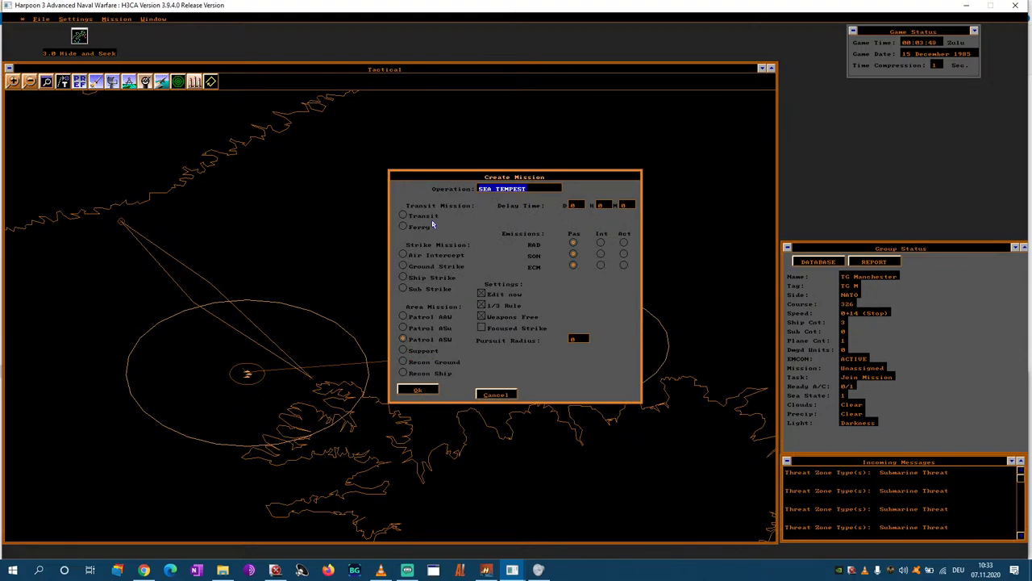
pyautogui.click(497, 393)
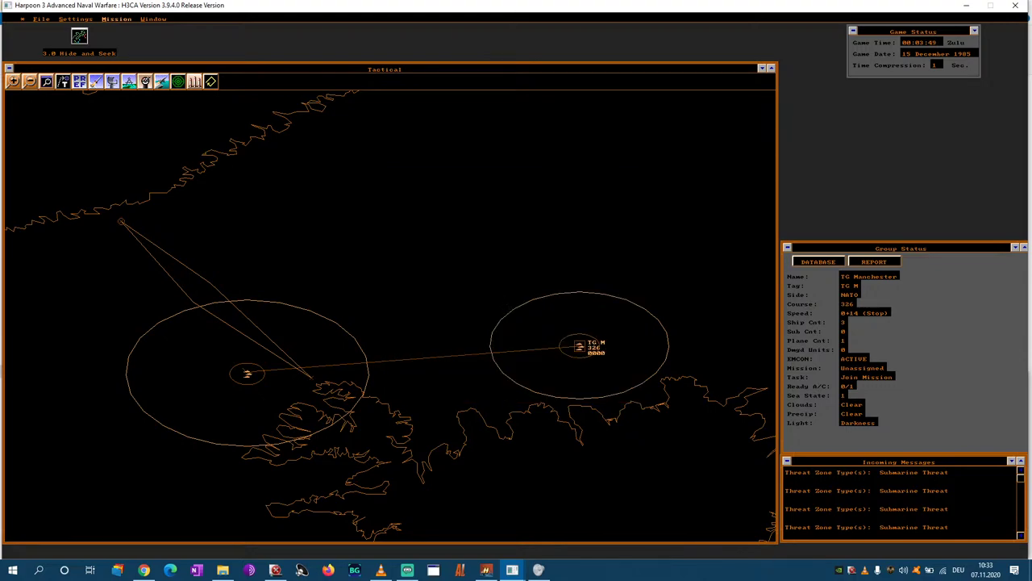
# - Start adding a reference point on the tactical map with TG Manchester selected
pyautogui.click(114, 21)
pyautogui.click(138, 54)
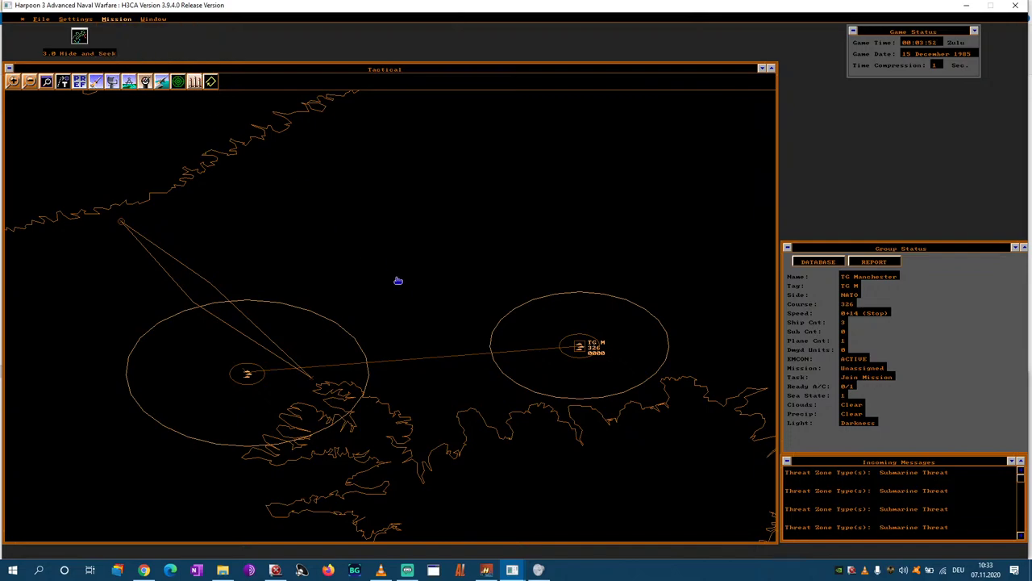